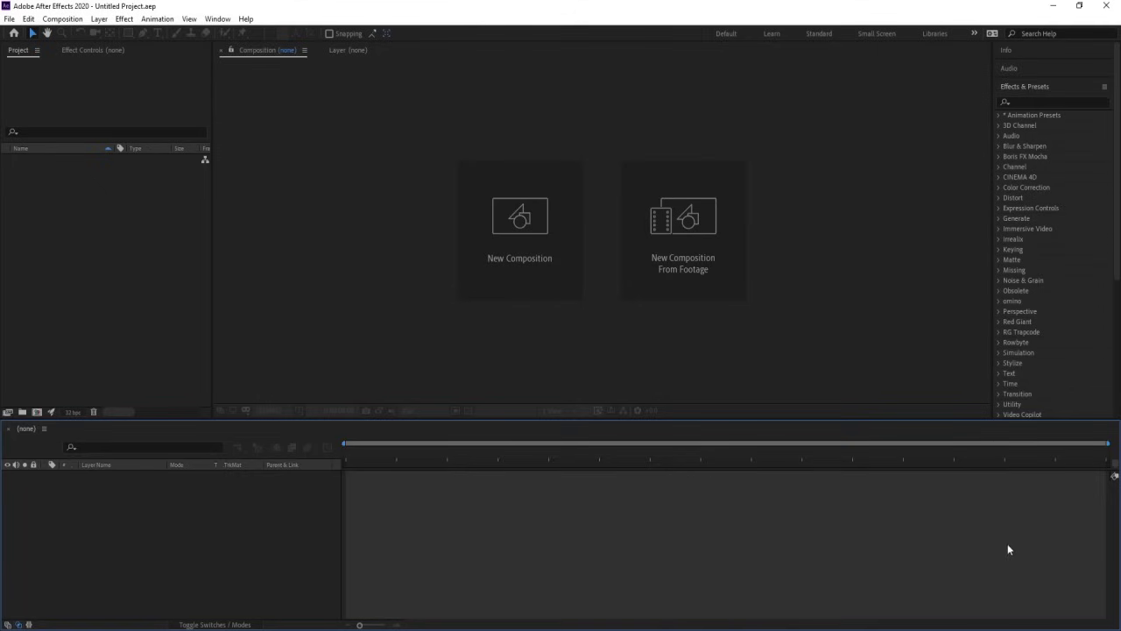
- Create a 10-second 1920 × 1080 composition named Main Animation with a white background, and show its Title/Action Safe guides
left_click(502, 256)
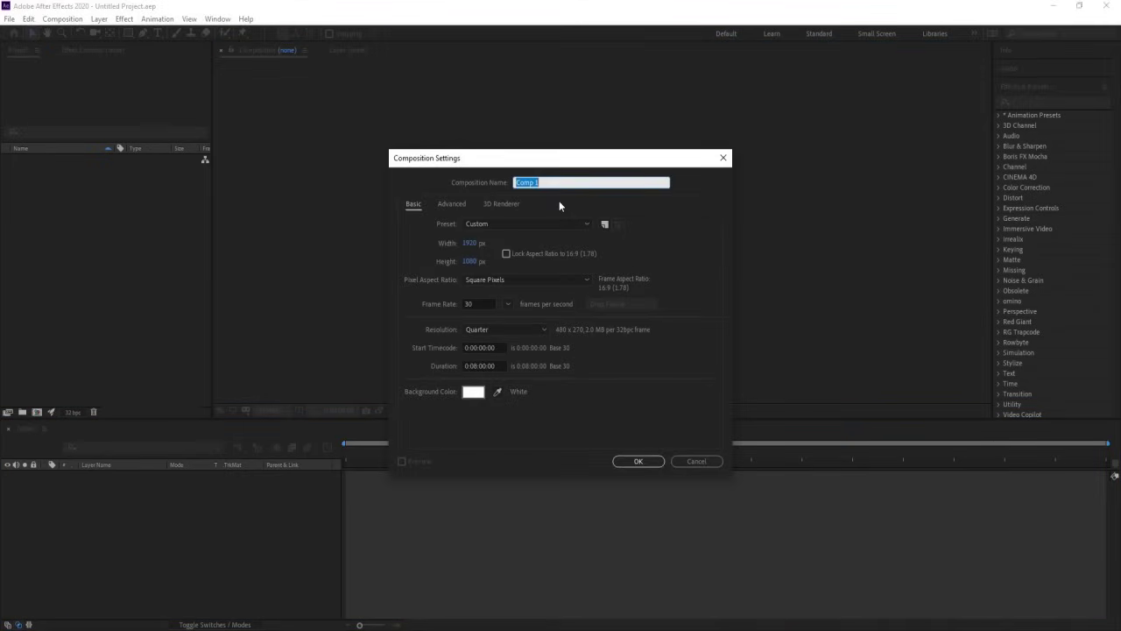
type("Main Animation")
left_click(477, 365)
type("0:00")
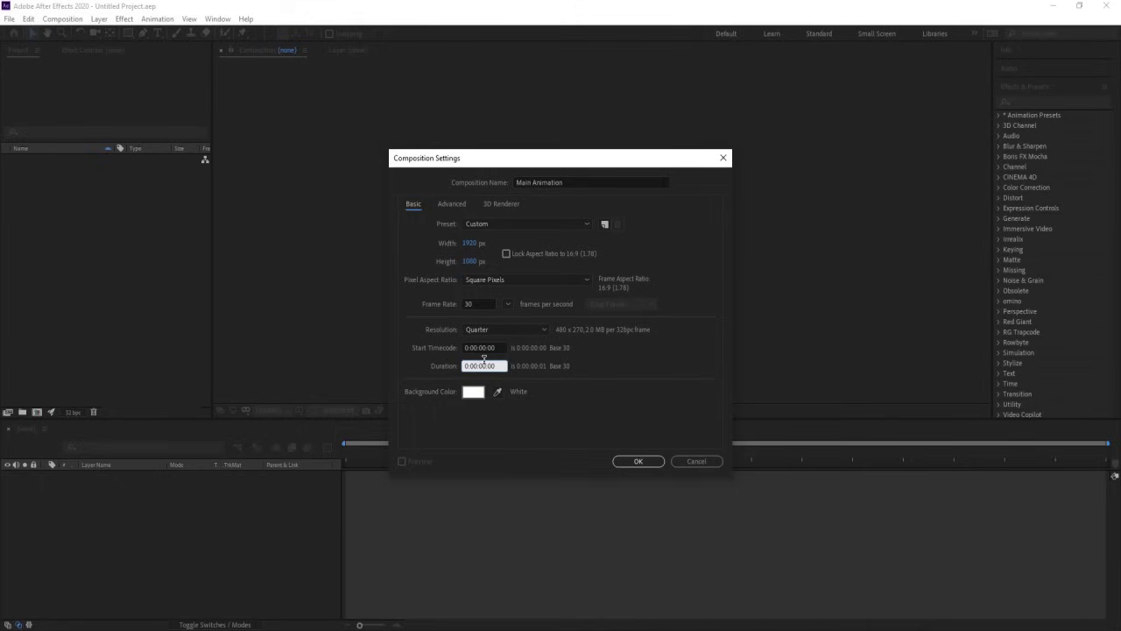
type("1")
left_click(473, 391)
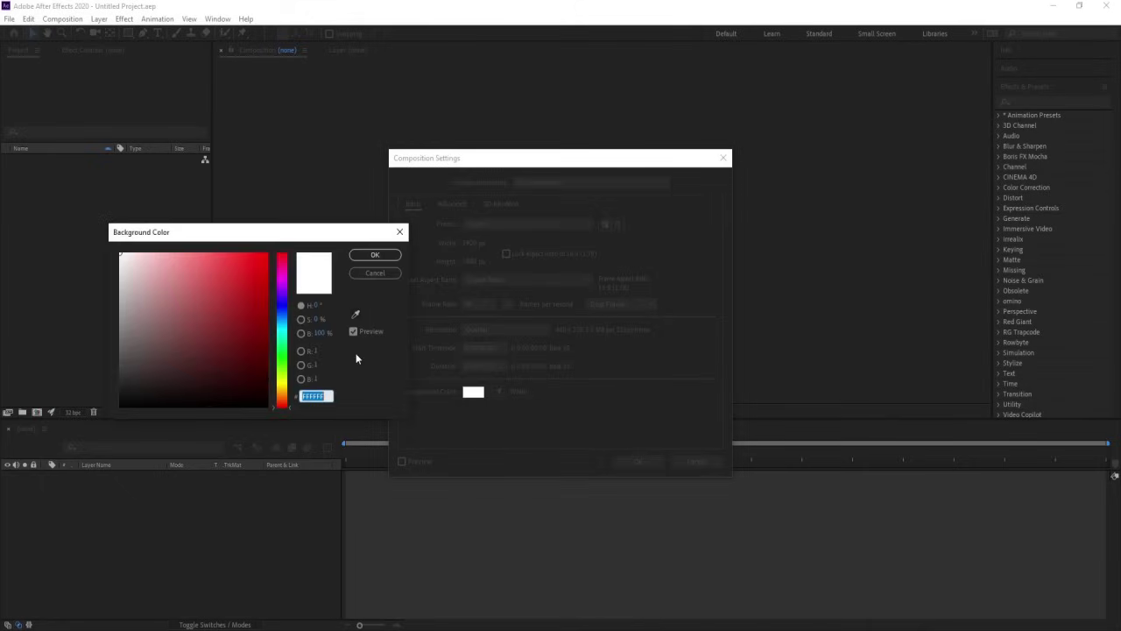
left_click_drag(182, 270, 58, 187)
left_click(376, 255)
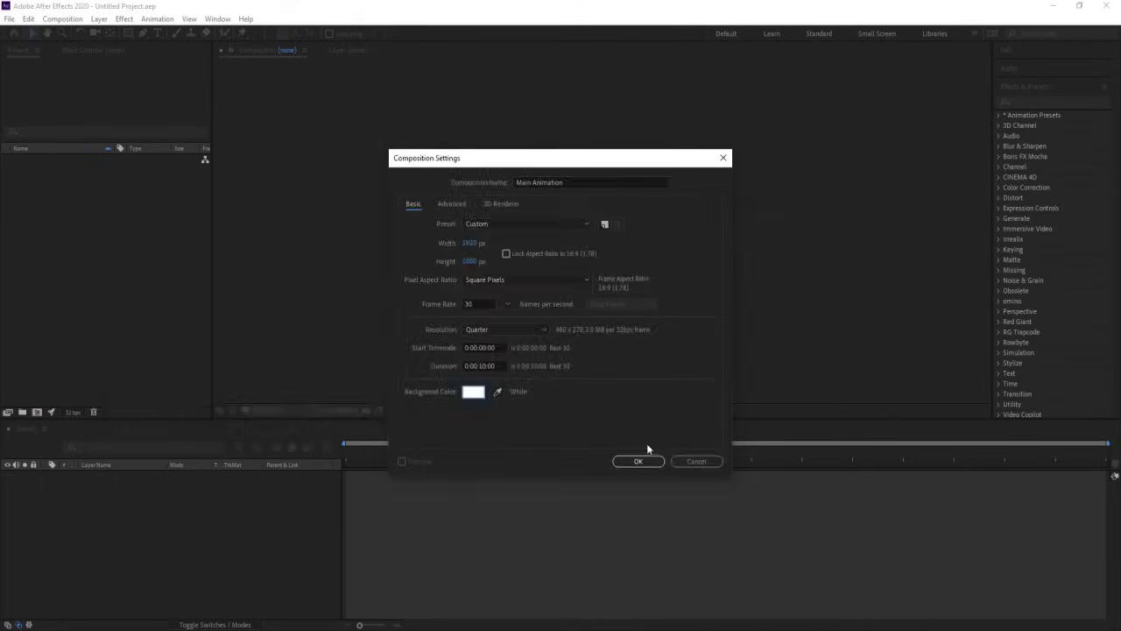
left_click(638, 460)
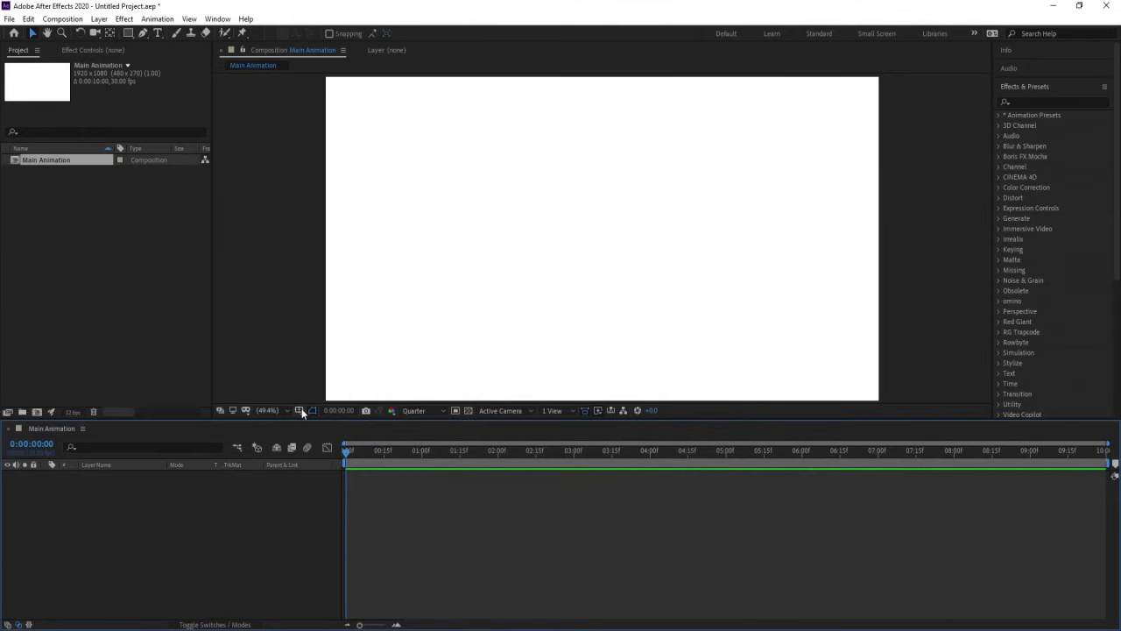
left_click(301, 410)
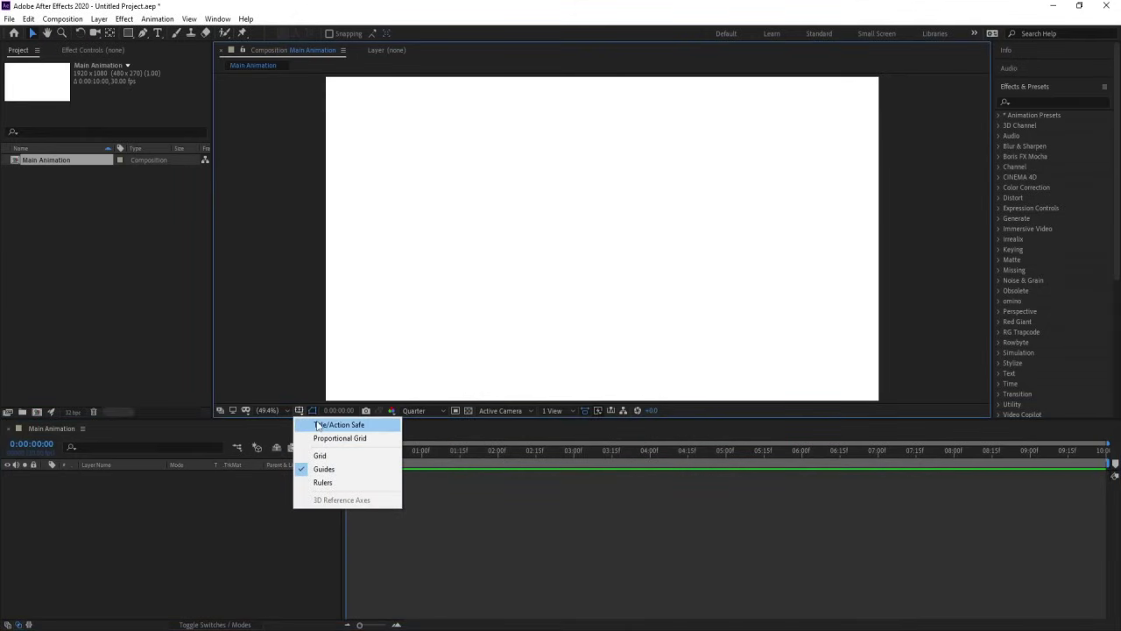
left_click(337, 424)
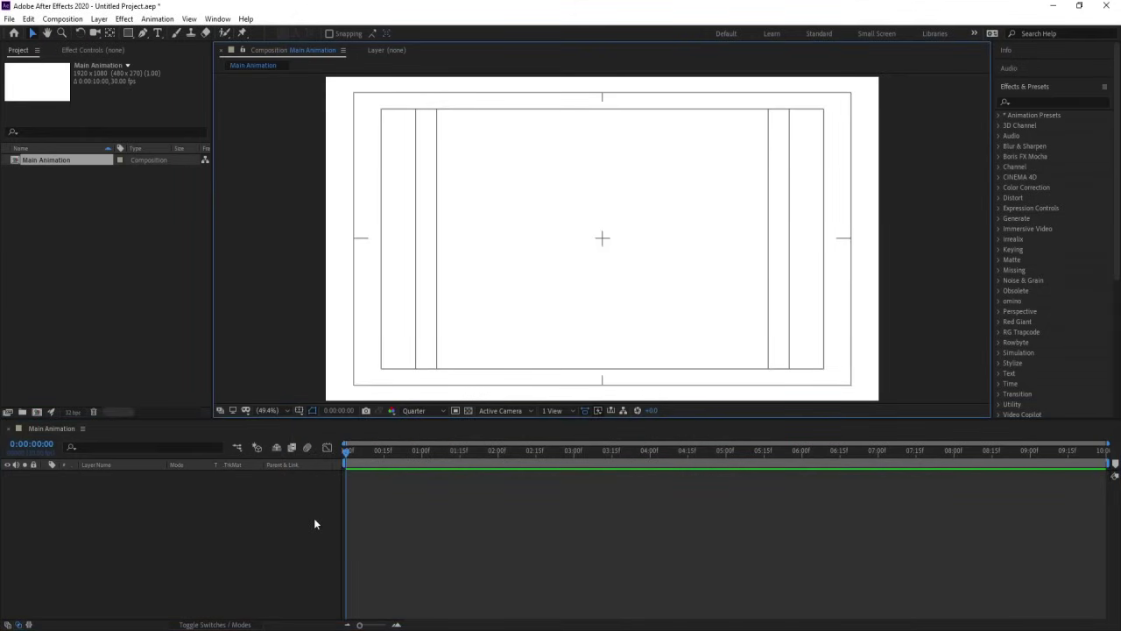
- Create a second composition named Box, one third of the original dimensions at 640 × 360 px
key("ctrl+n")
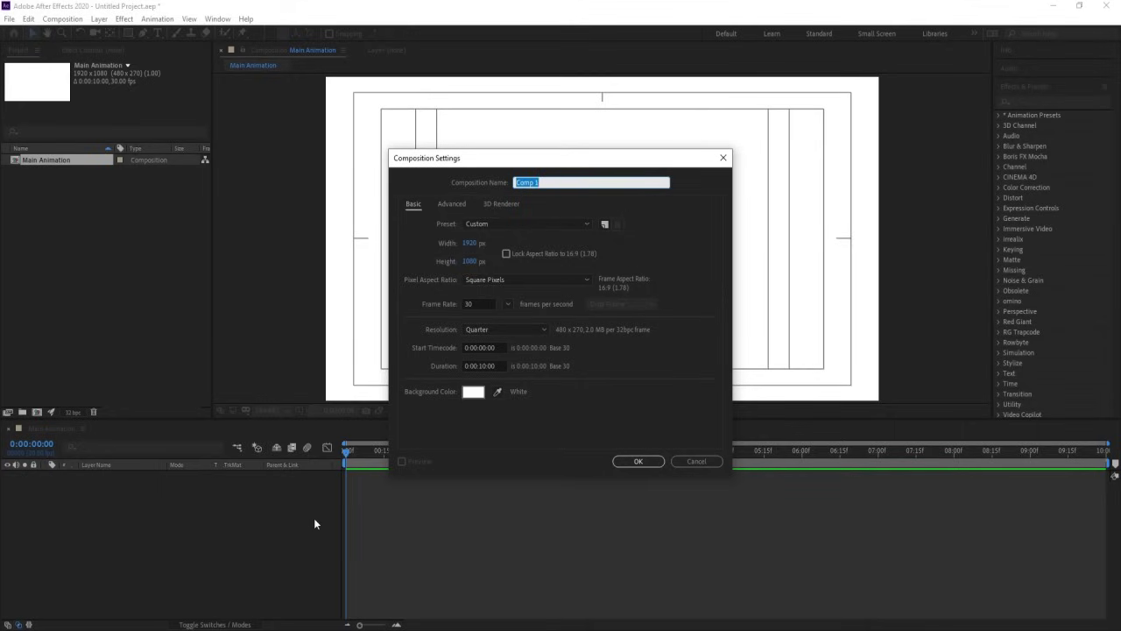
type("Box")
left_click(470, 243)
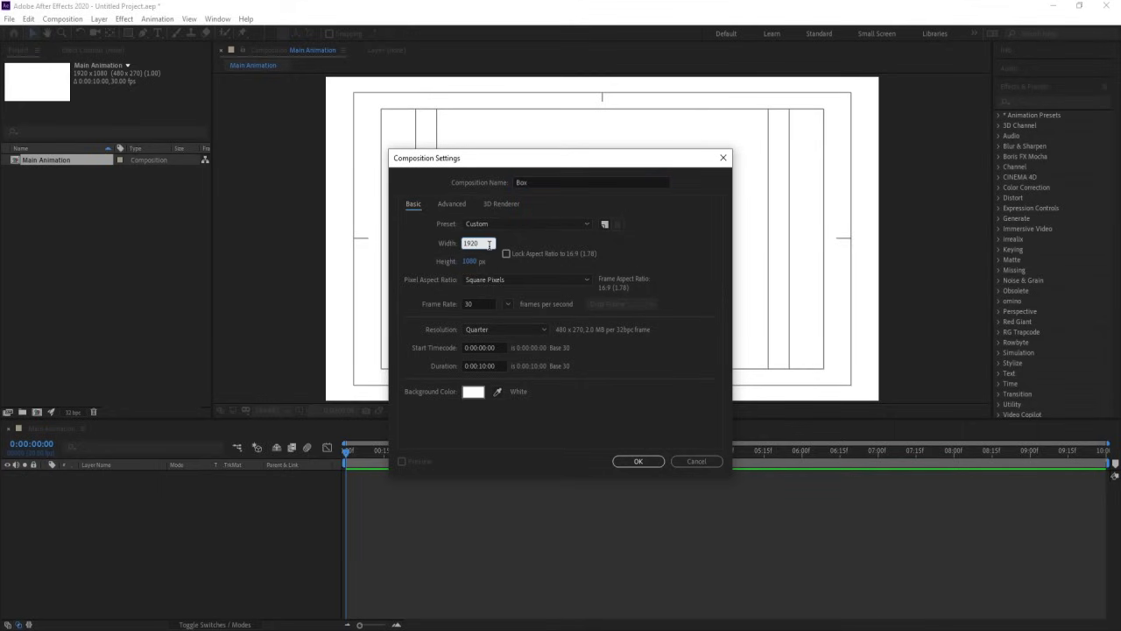
type("/3")
key("Tab")
left_click(483, 260)
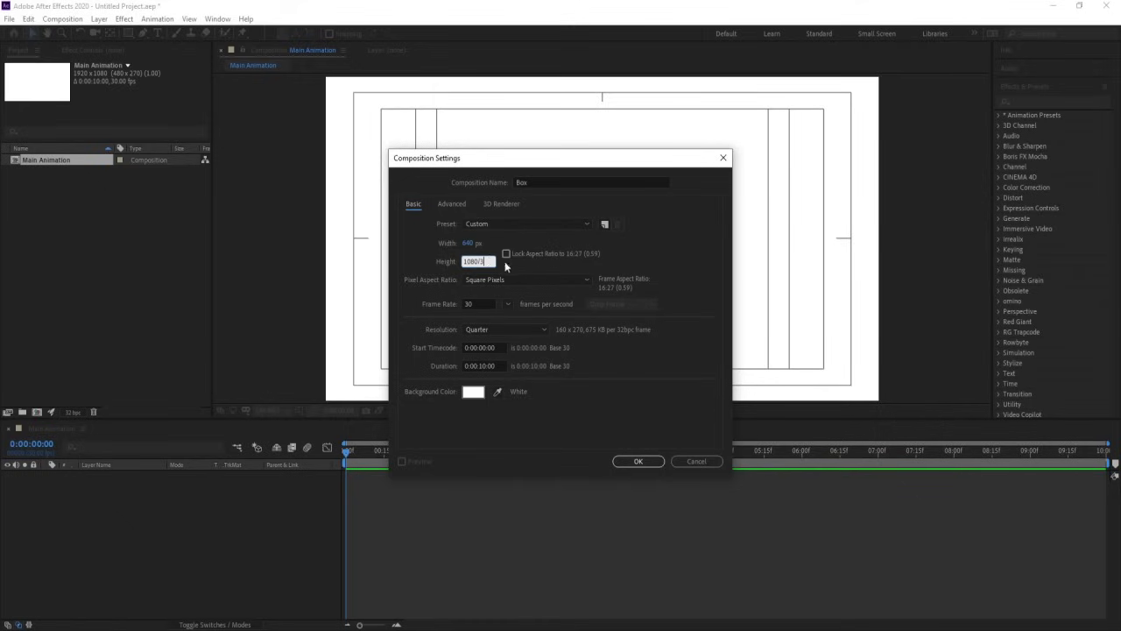
type("/3")
key("Tab")
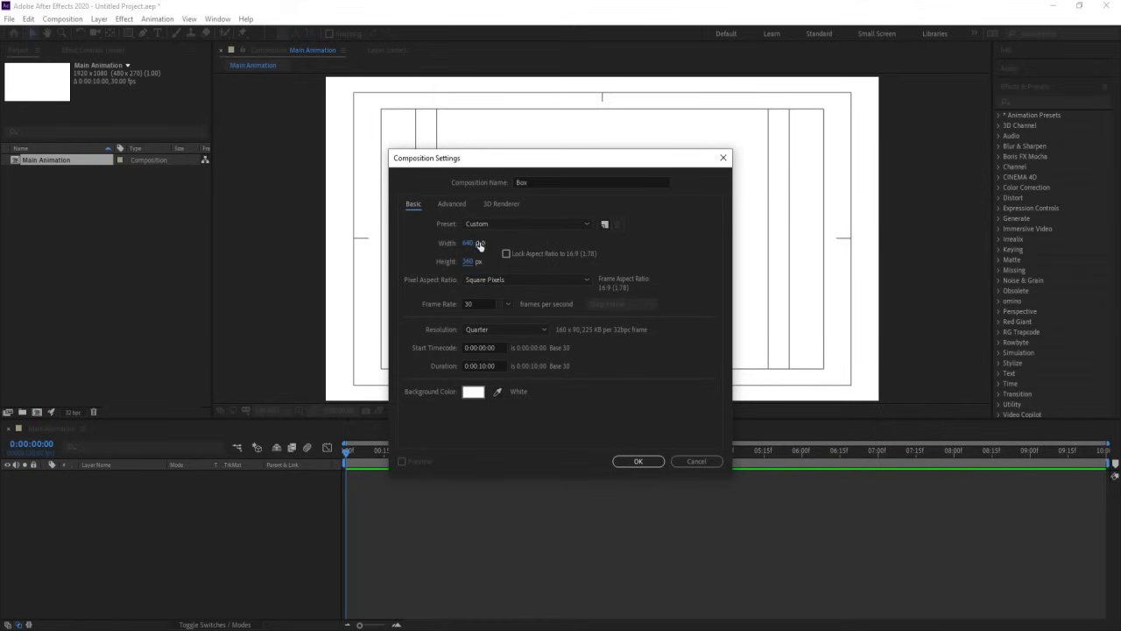
left_click(637, 461)
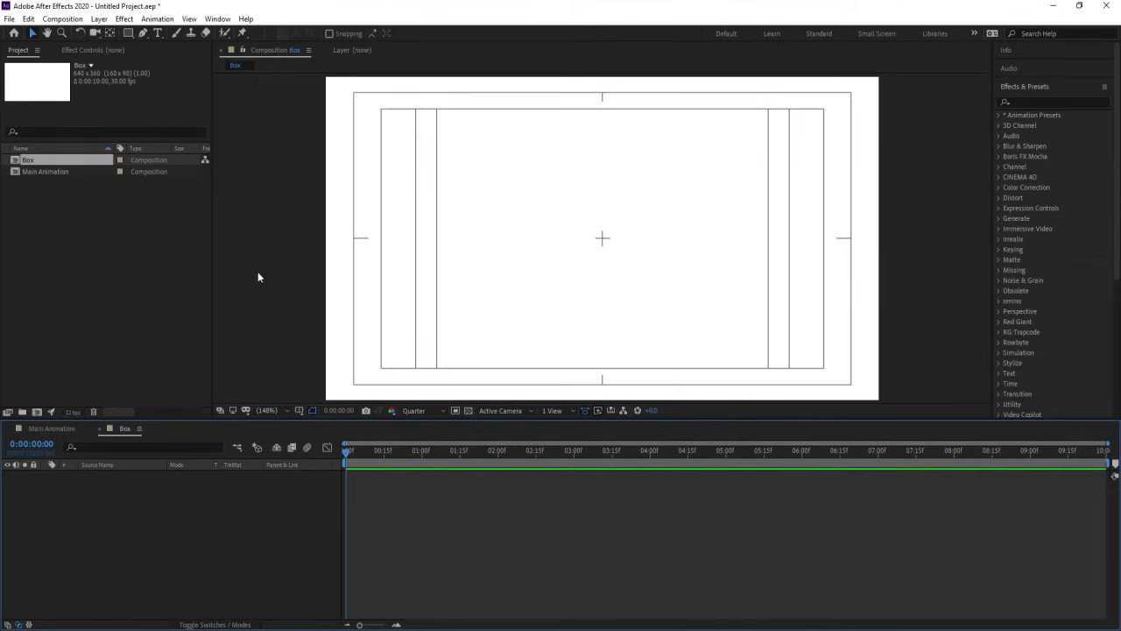
- Add a black (000000) solid layer to the Box composition and lock it
right_click(290, 596)
left_click(180, 537)
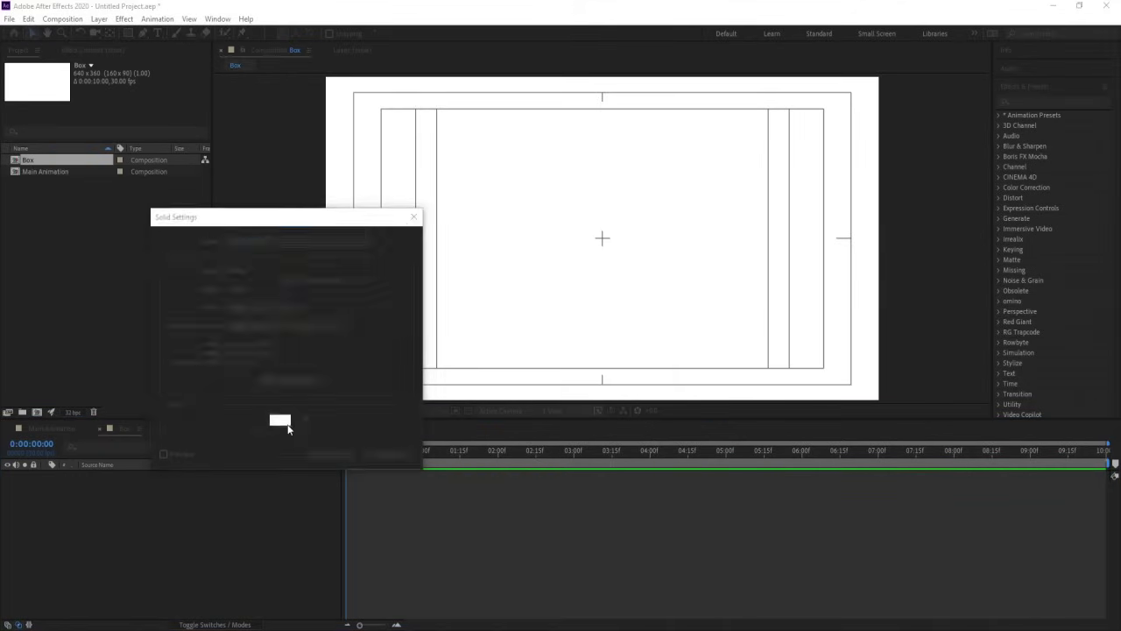
left_click(280, 420)
left_click_drag(163, 368, 120, 406)
left_click(368, 254)
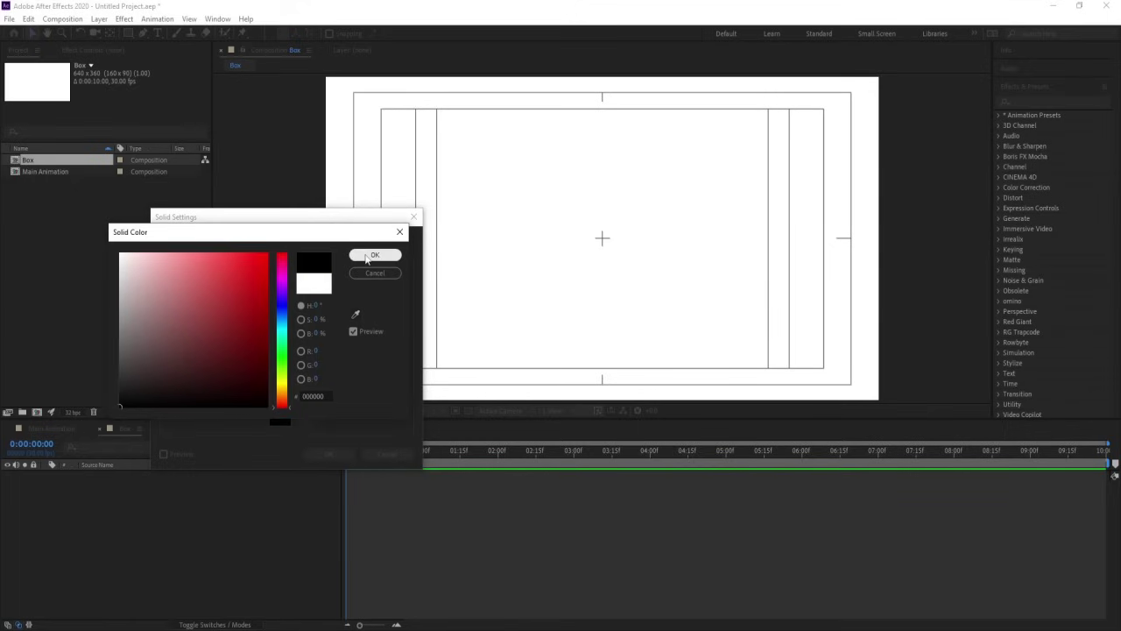
left_click(329, 453)
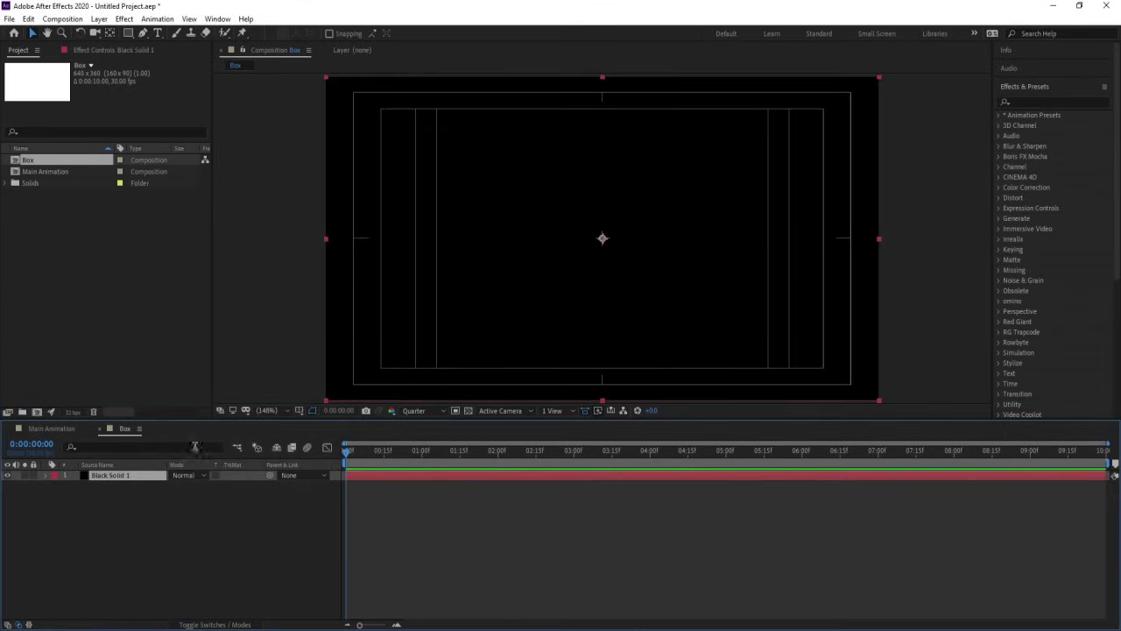
left_click(189, 474)
left_click(42, 497)
left_click(35, 476)
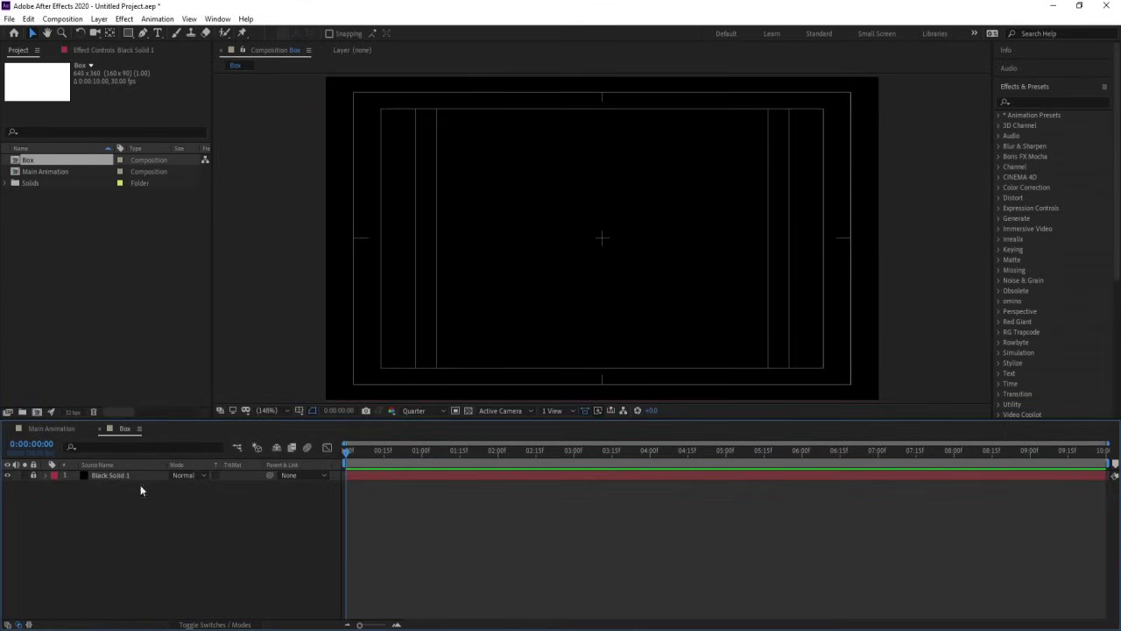
- Draw a white circle with the Ellipse tool near the middle of the Box composition
left_click(128, 33)
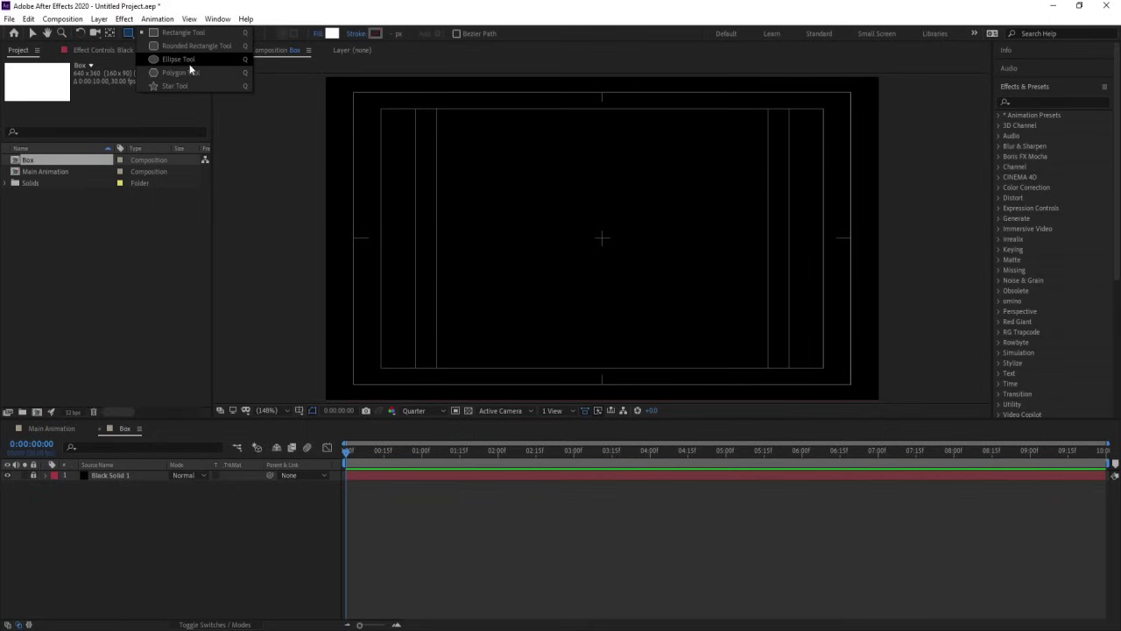
left_click(186, 59)
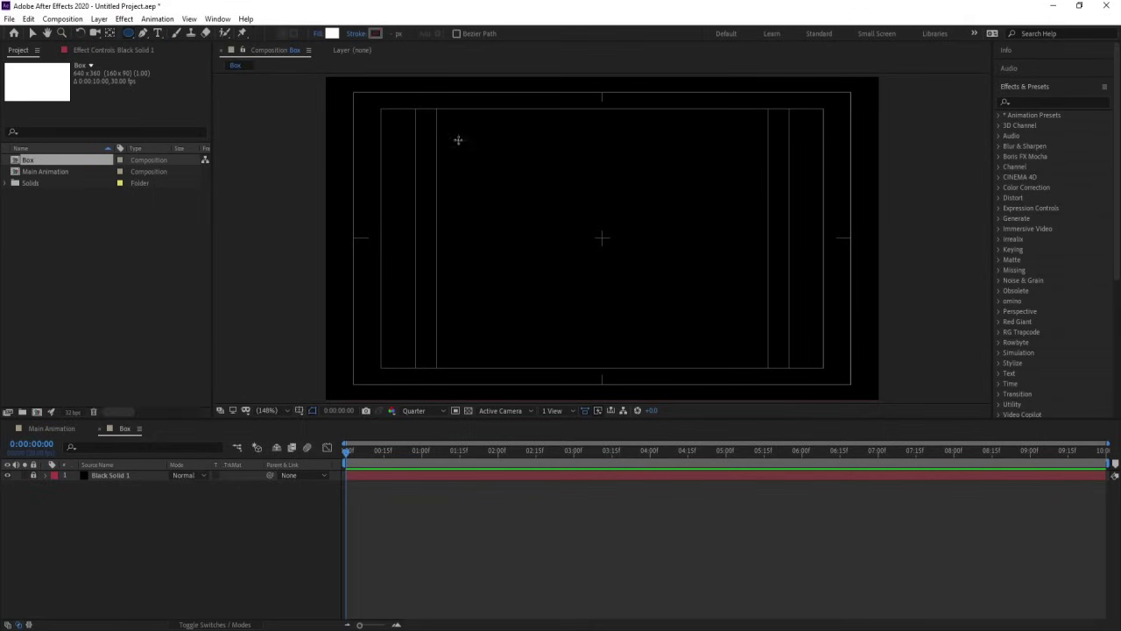
left_click_drag(565, 191, 689, 305)
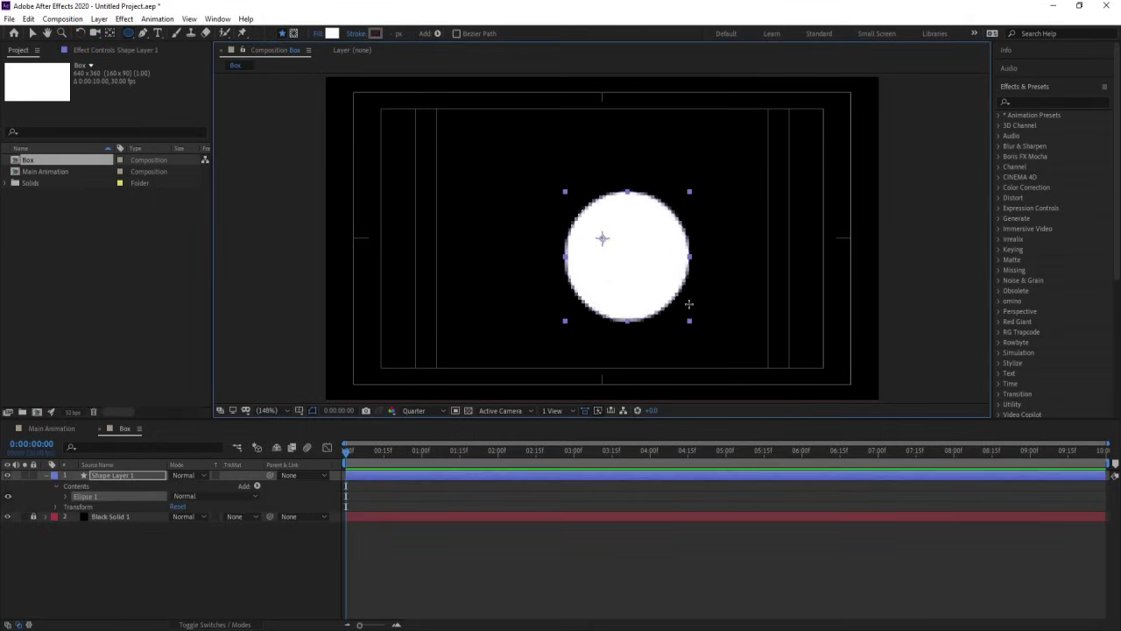
- Center the circle layer's anchor point on the shape and align the layer horizontally and vertically to the composition's center
key("ctrl+alt+Home")
left_click(1035, 87)
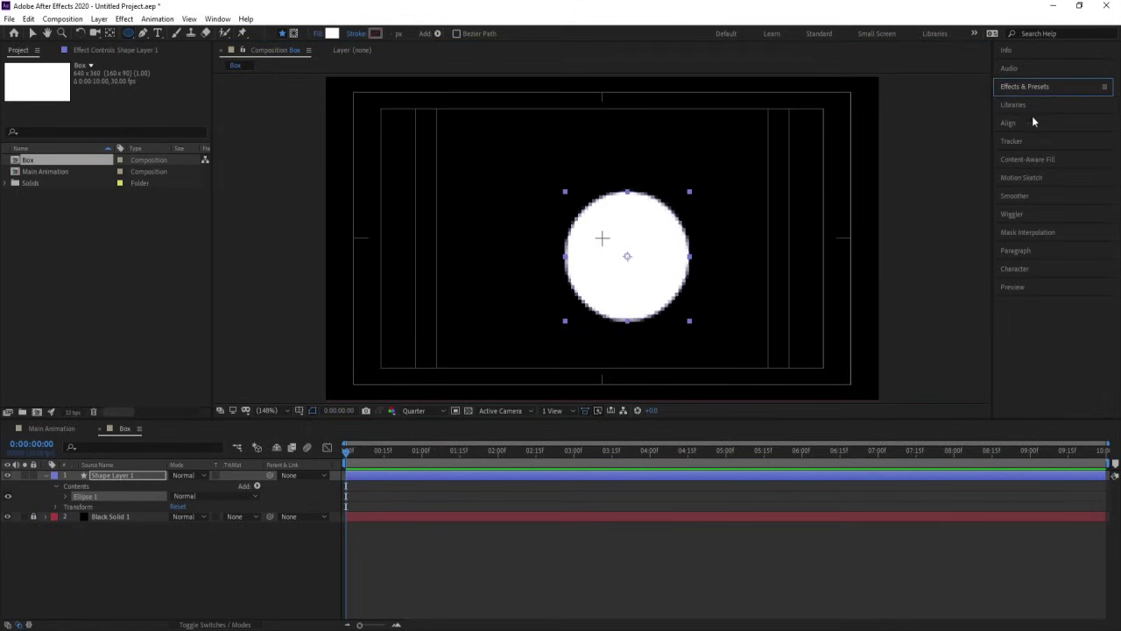
left_click(1008, 123)
left_click(1023, 153)
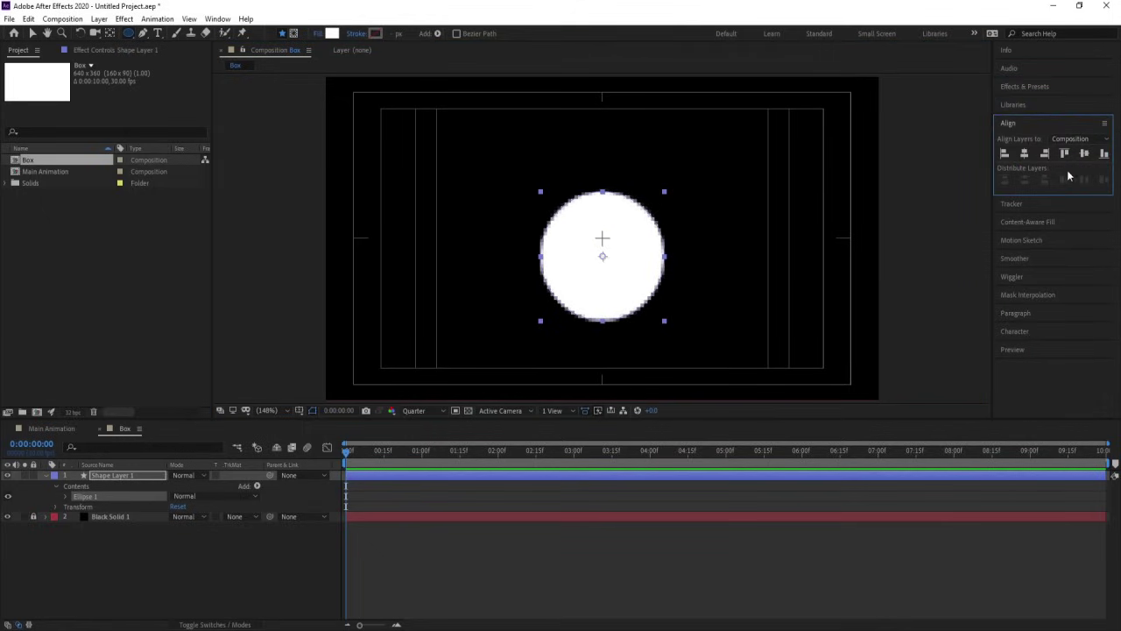
left_click(1084, 154)
left_click(79, 582)
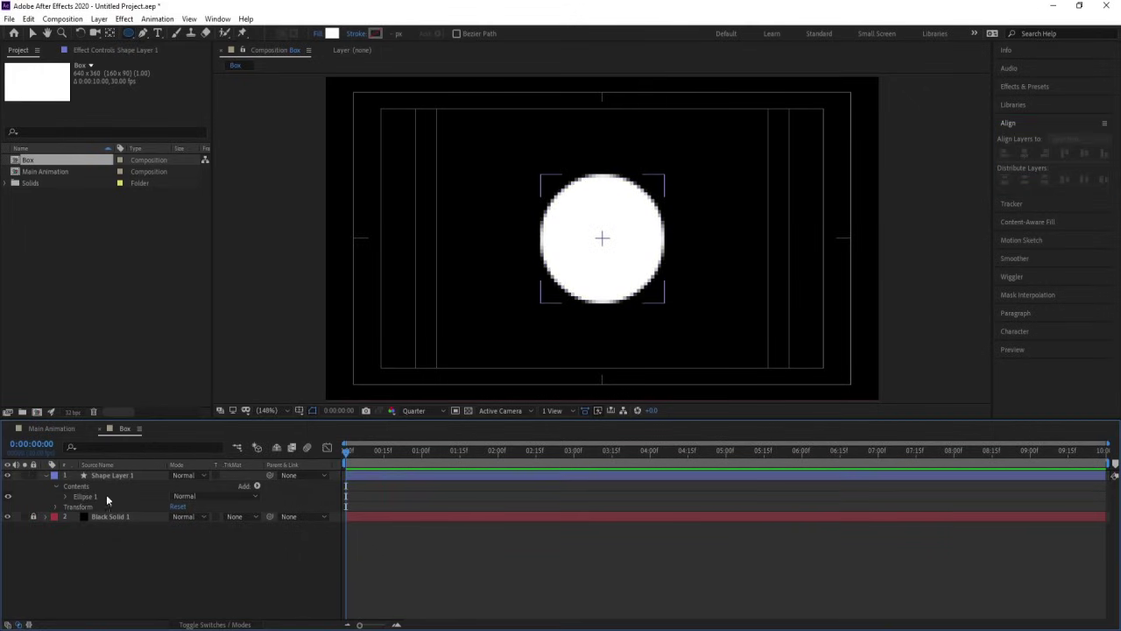
- Scale the circle shape layer up to 159%
left_click(103, 477)
key("s")
left_click_drag(193, 487, 218, 479)
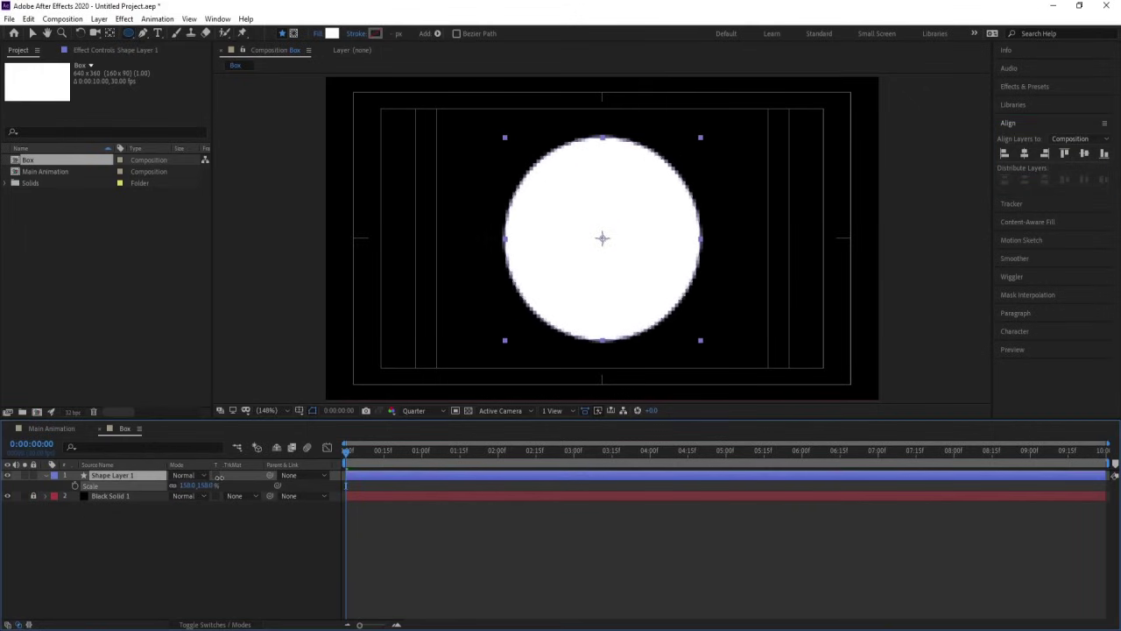
left_click(173, 522)
- Add Position keyframes to the circle layer at the start of the timeline and at frame 20
left_click(115, 478)
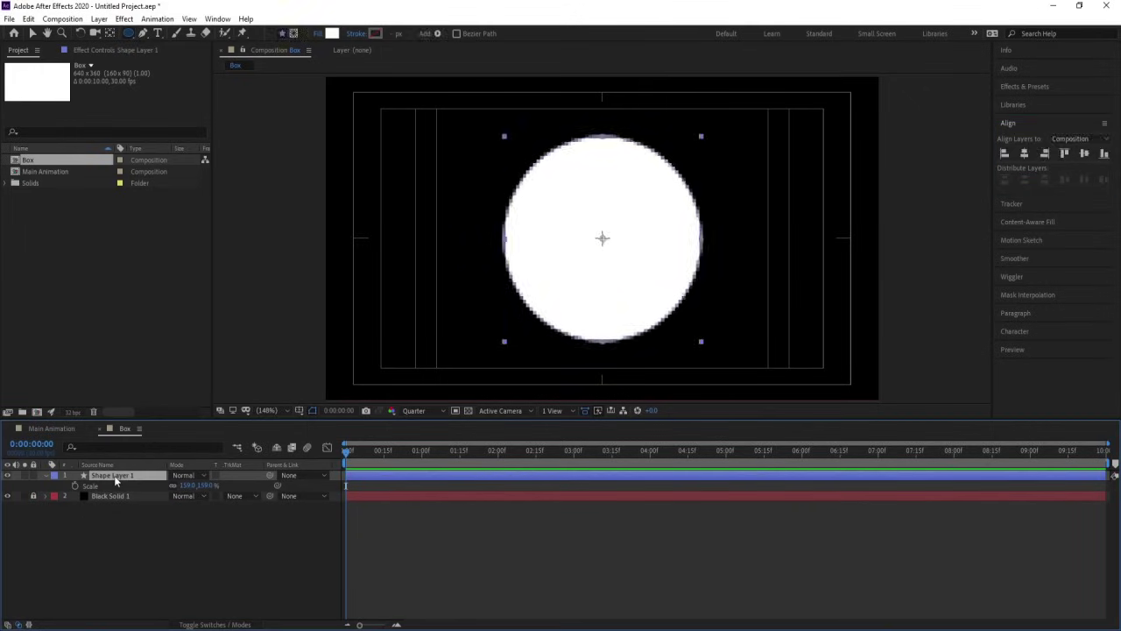
key("p")
left_click(75, 487)
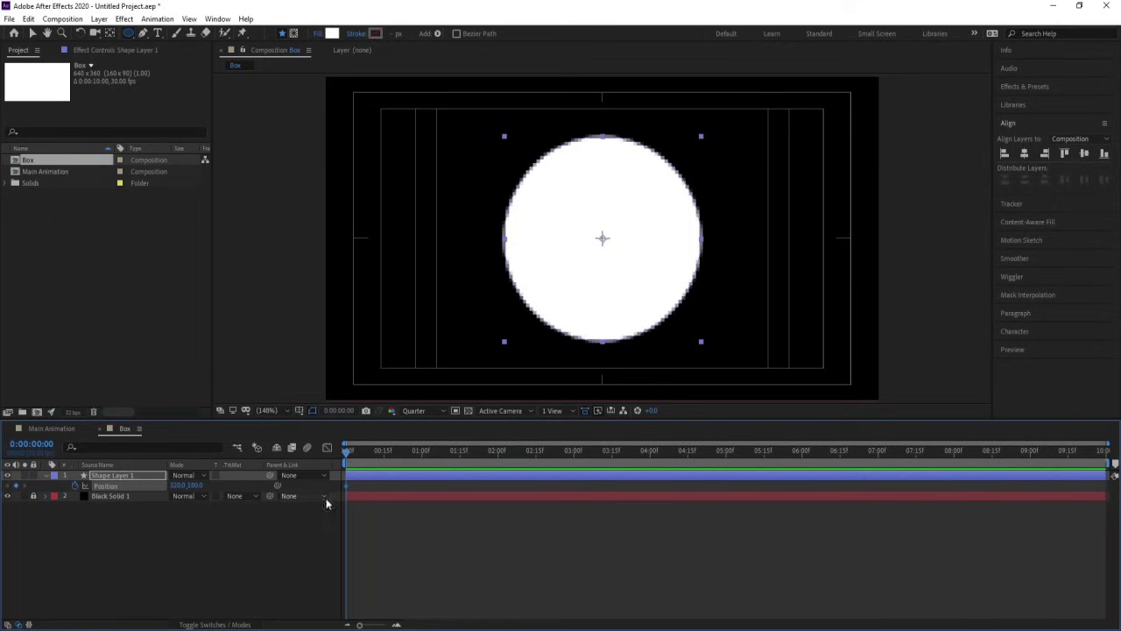
scroll(443, 474, "up", 3)
scroll(441, 478, "down", 4)
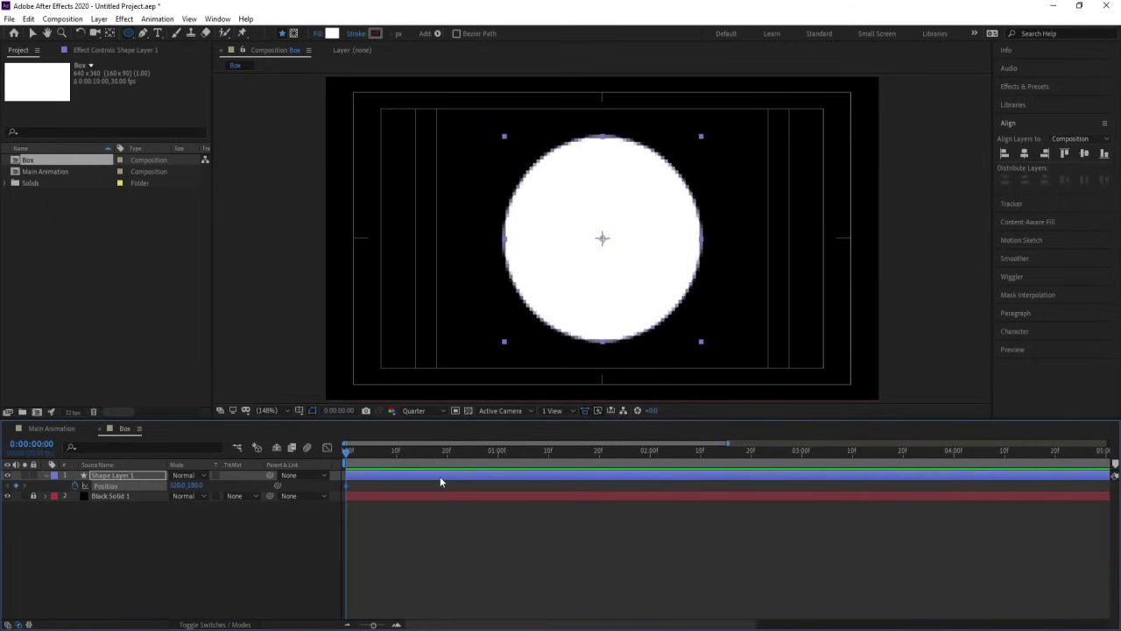
left_click(447, 452)
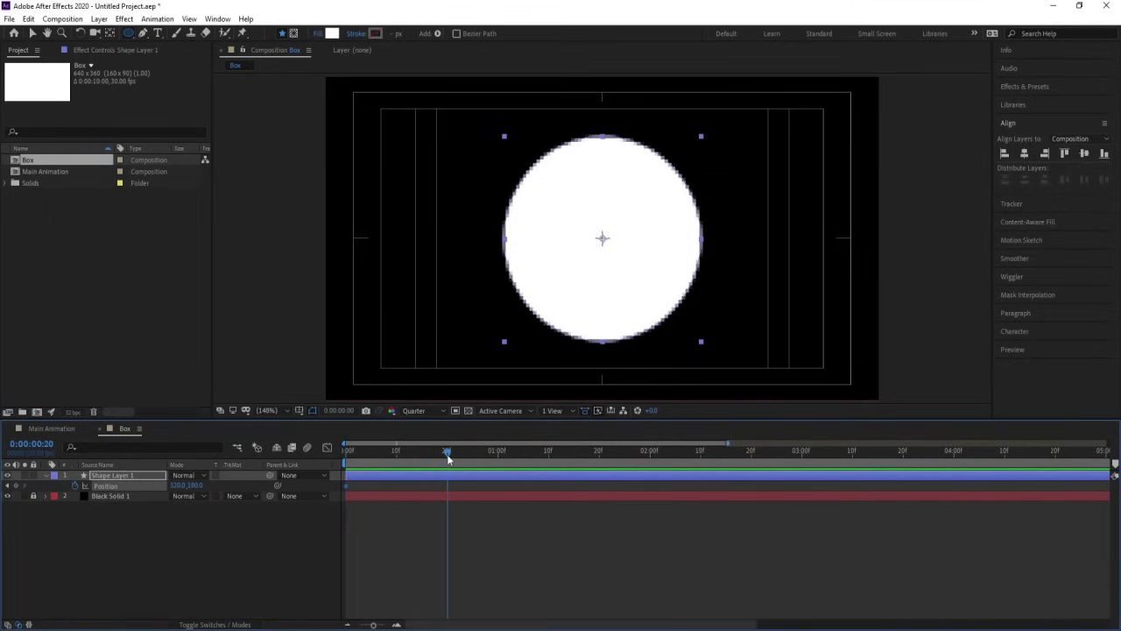
left_click(15, 486)
- Shift the circle's second Position keyframe to the 1-second mark
left_click_drag(375, 464, 310, 476)
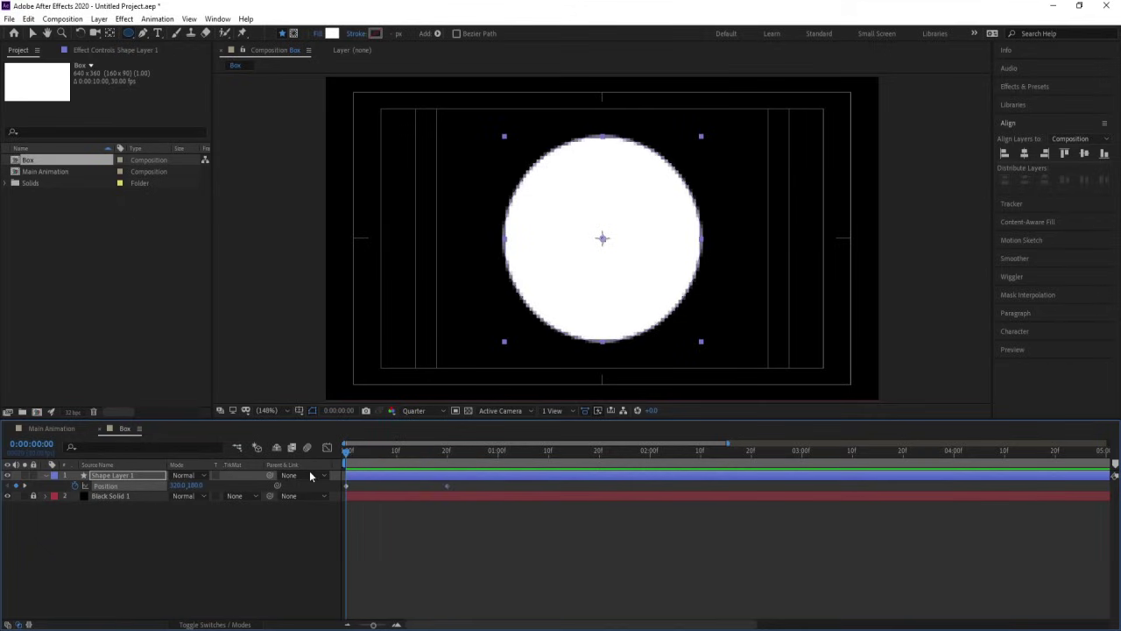
left_click(497, 456)
left_click_drag(446, 486, 497, 487)
- At the start of the timeline, move the circle straight left out of the frame to a position of about -115.6, 180
key("Home")
left_click(124, 478)
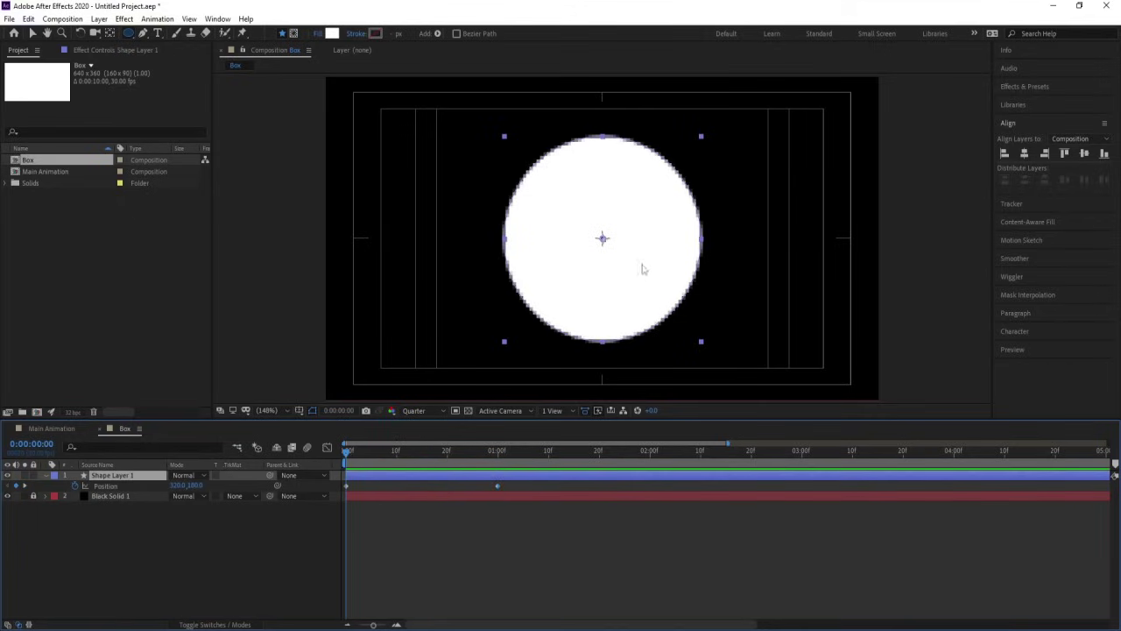
key("v")
left_click_drag(642, 270, 265, 270)
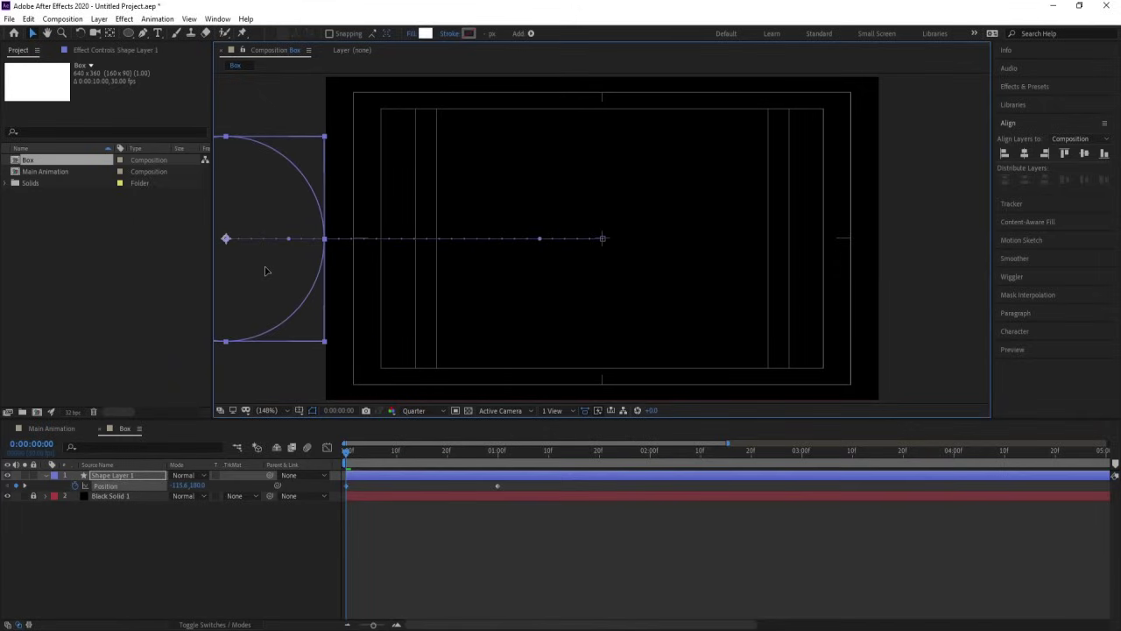
- Apply Easy Ease to both Position keyframes of the circle layer
left_click_drag(555, 562, 292, 448)
key("minus")
key("Num_Lock")
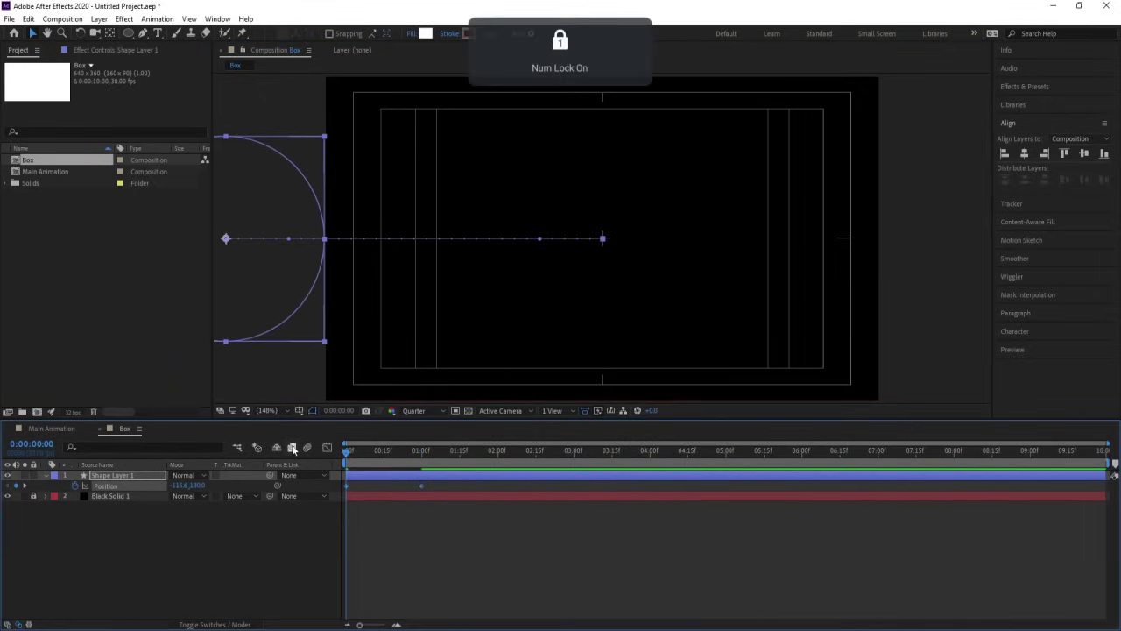
left_click(456, 504)
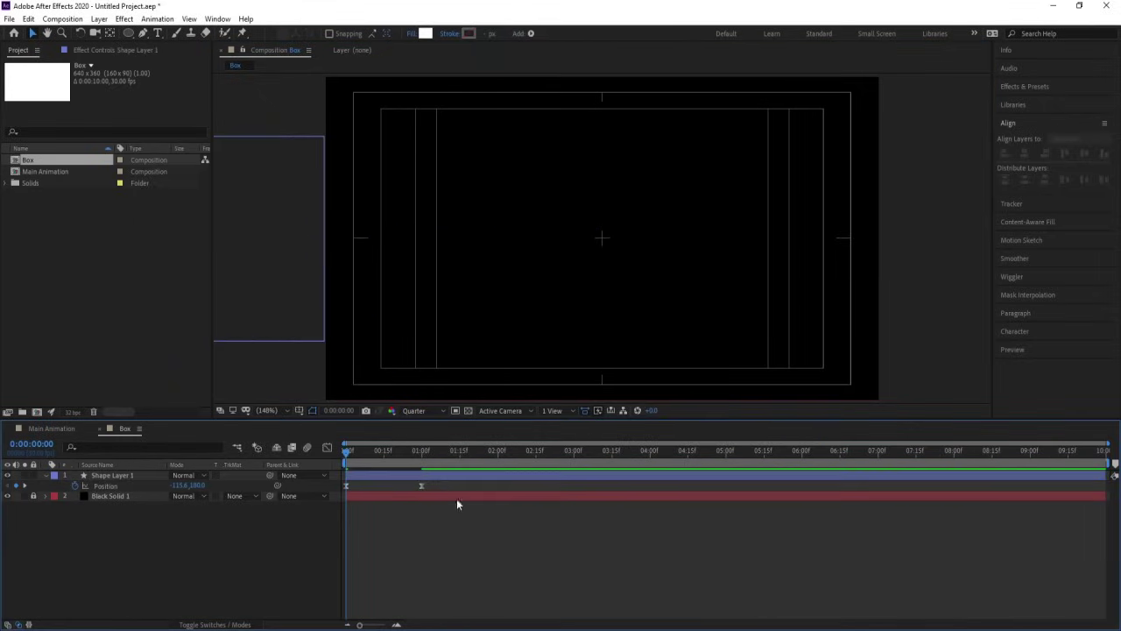
- Add a Scale keyframe to the circle at the 1-second mark and enlarge it to 518% at 2 seconds
left_click(422, 450)
left_click(419, 477)
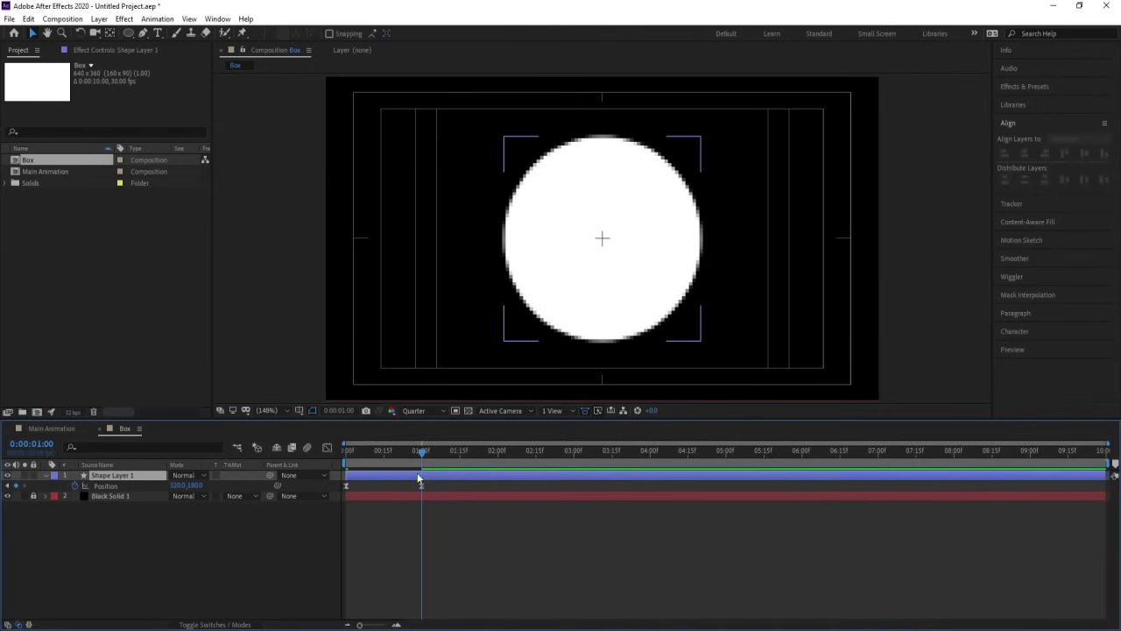
key("s")
left_click(75, 486)
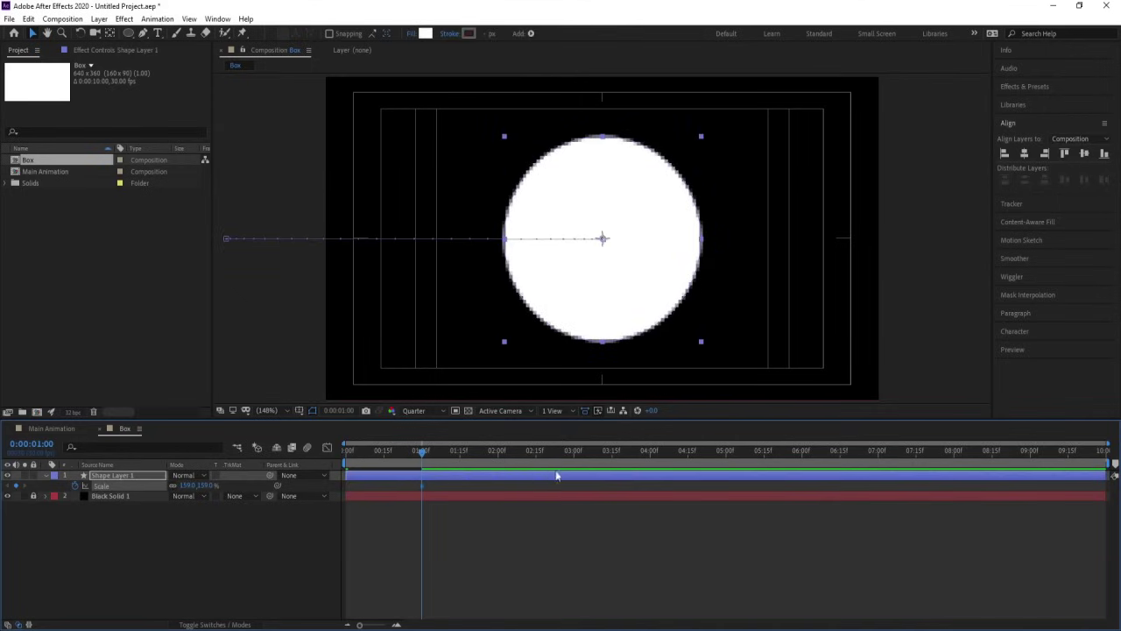
left_click(496, 453)
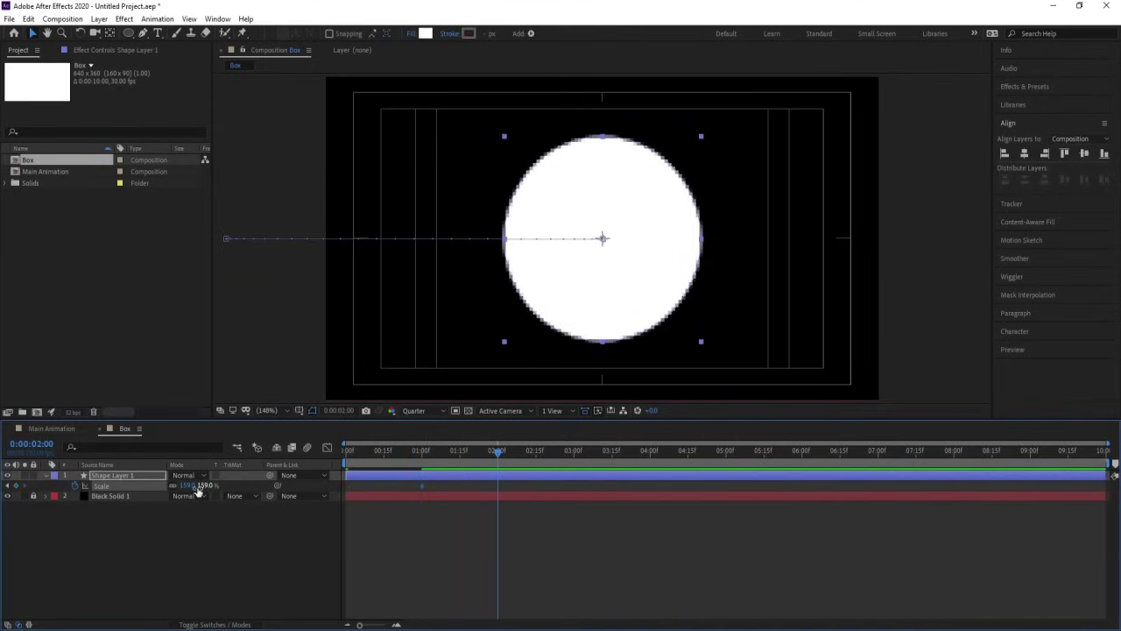
left_click_drag(189, 486, 355, 443)
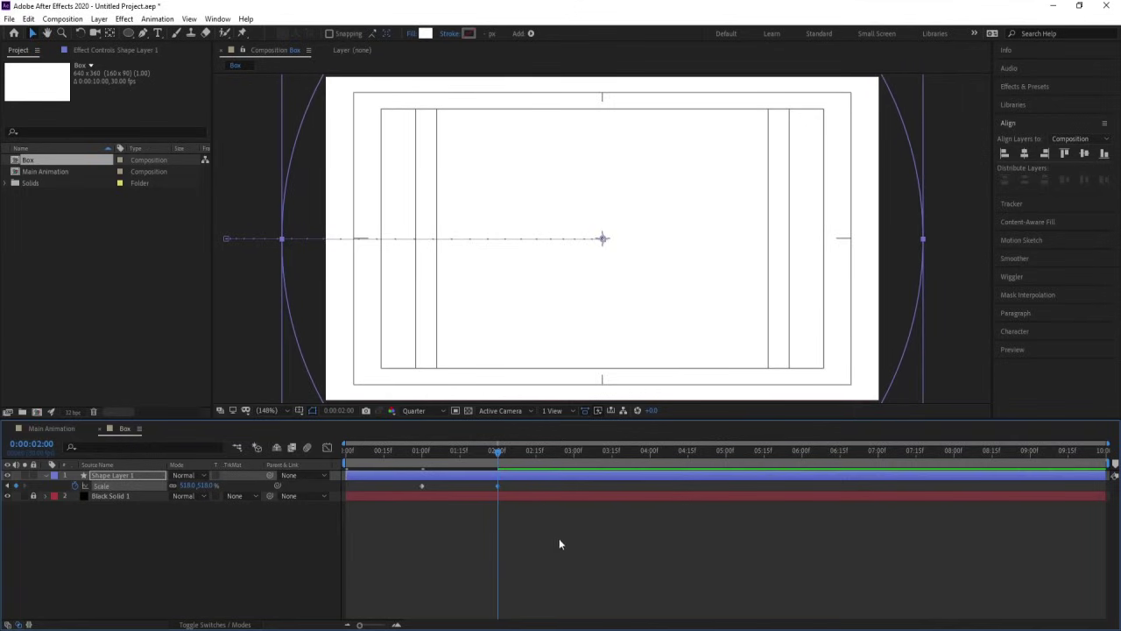
- Apply Easy Ease to both Scale keyframes of the circle and preview the animation
left_click_drag(559, 538, 323, 461)
key("space")
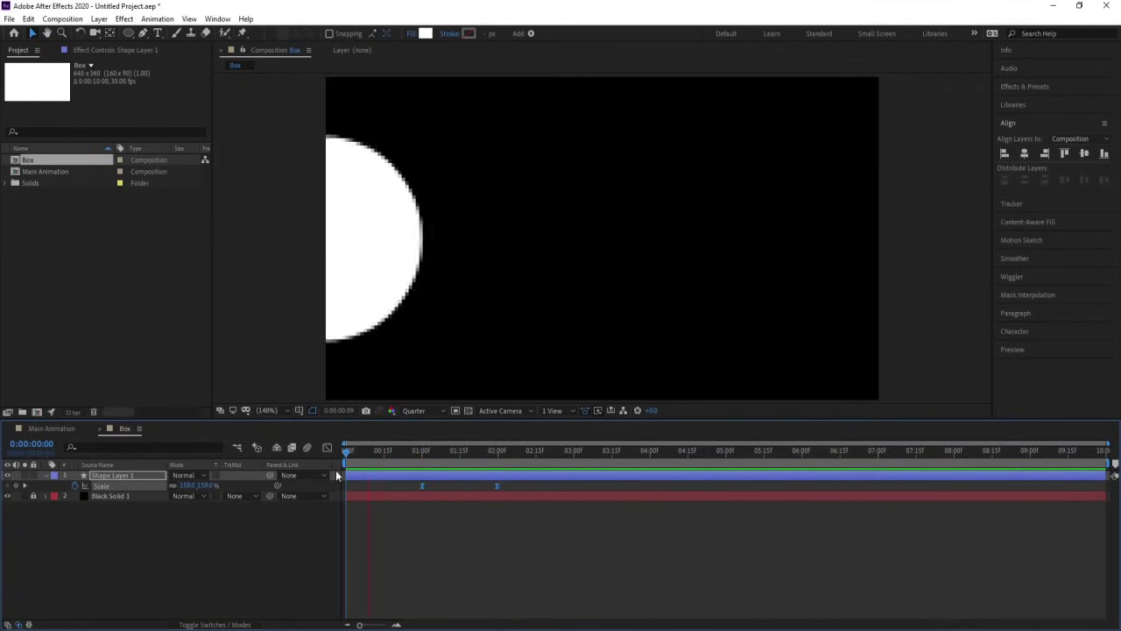
key("space")
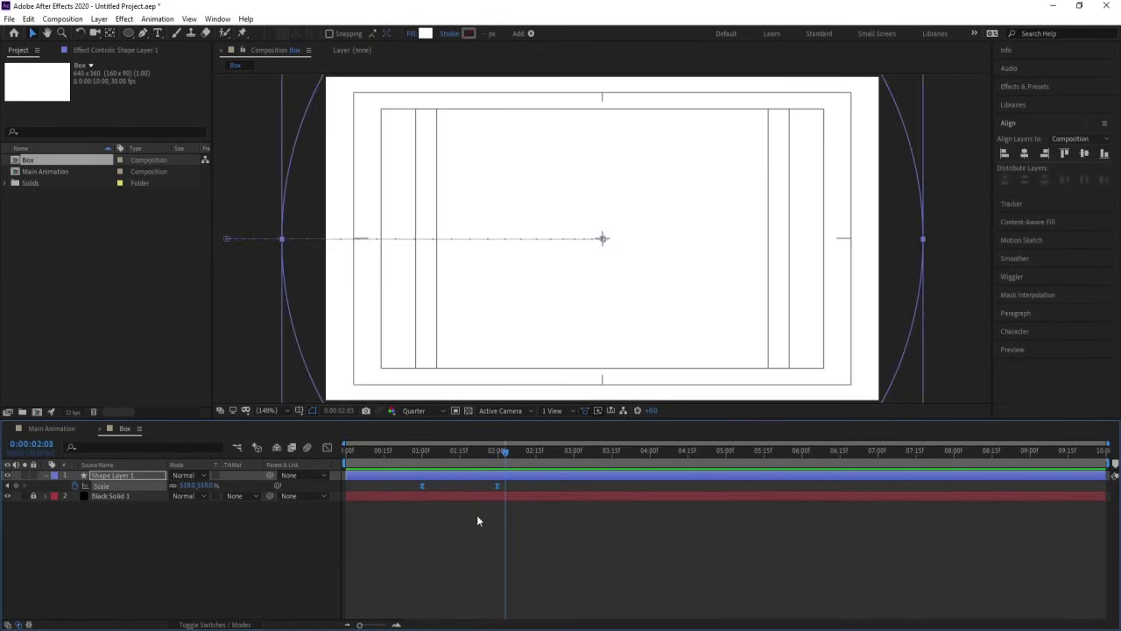
left_click(482, 532)
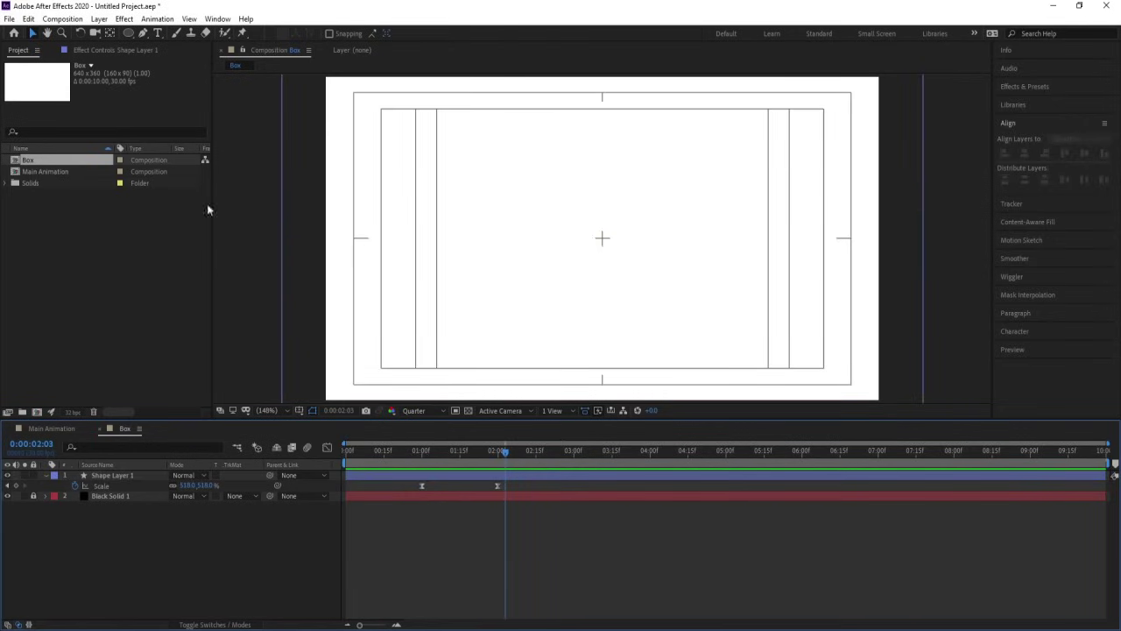
- Duplicate Shape Layer 1 and reveal all keyframed properties of the copy
left_click(129, 33)
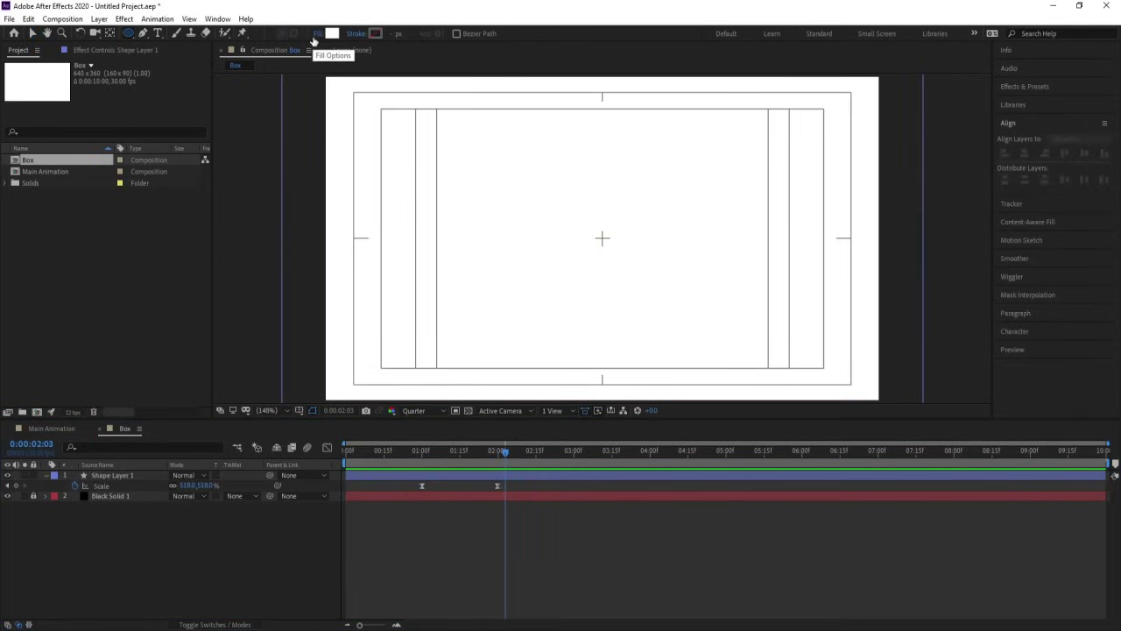
left_click(111, 474)
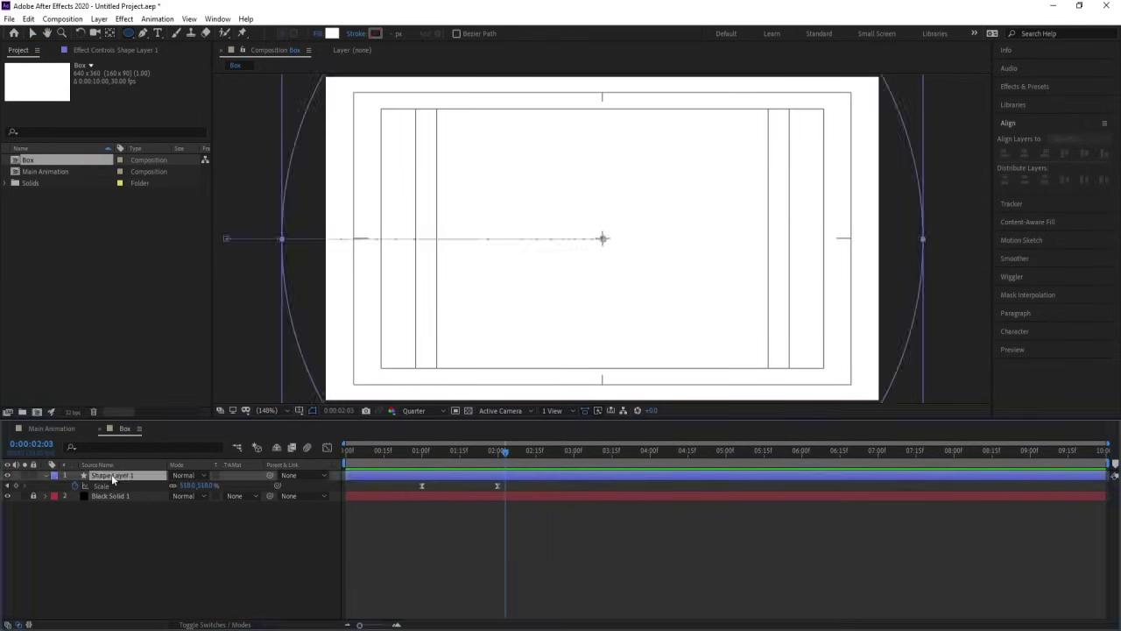
key("ctrl+d")
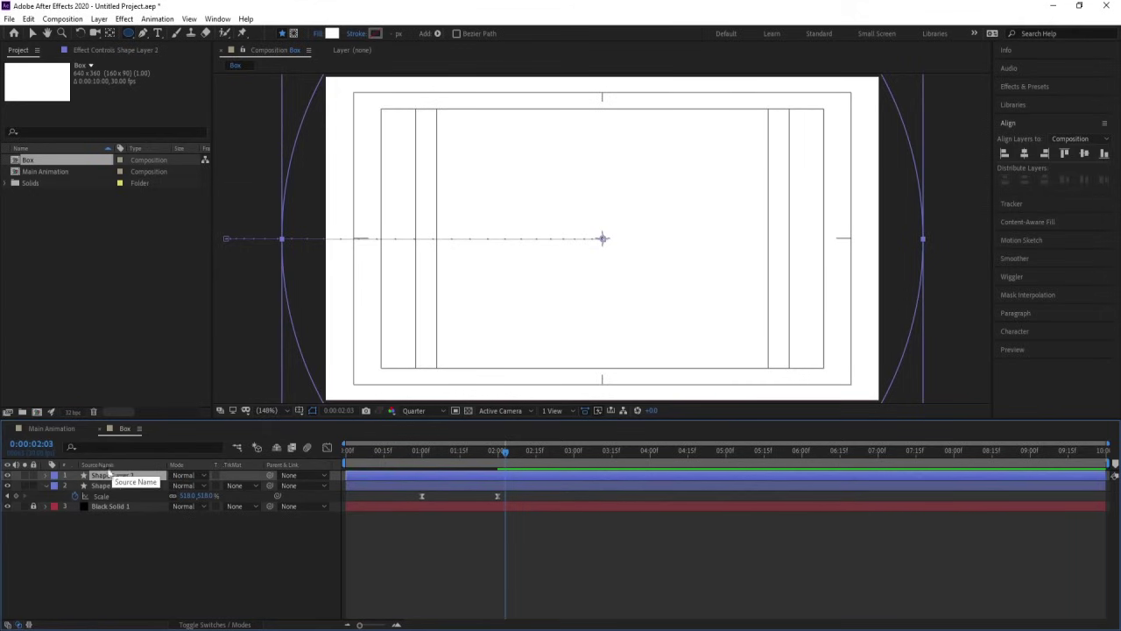
key("u")
- Go to the 1-second mark and change the duplicated circle's fill to black
left_click(437, 454)
left_click_drag(437, 456, 423, 451)
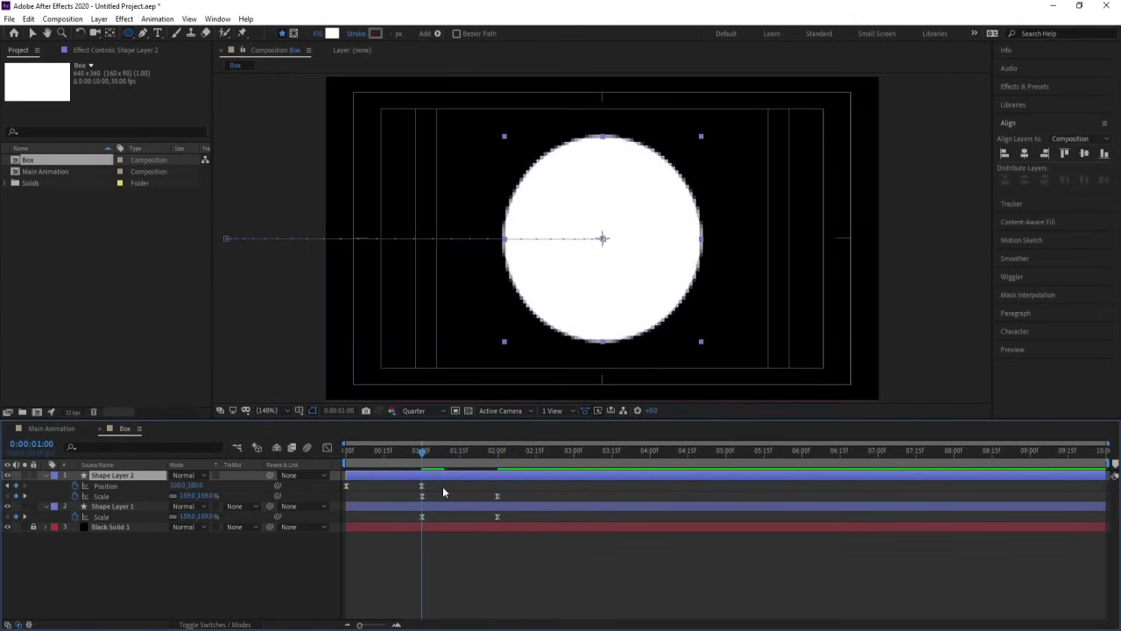
left_click(443, 486)
left_click(437, 477)
left_click(331, 34)
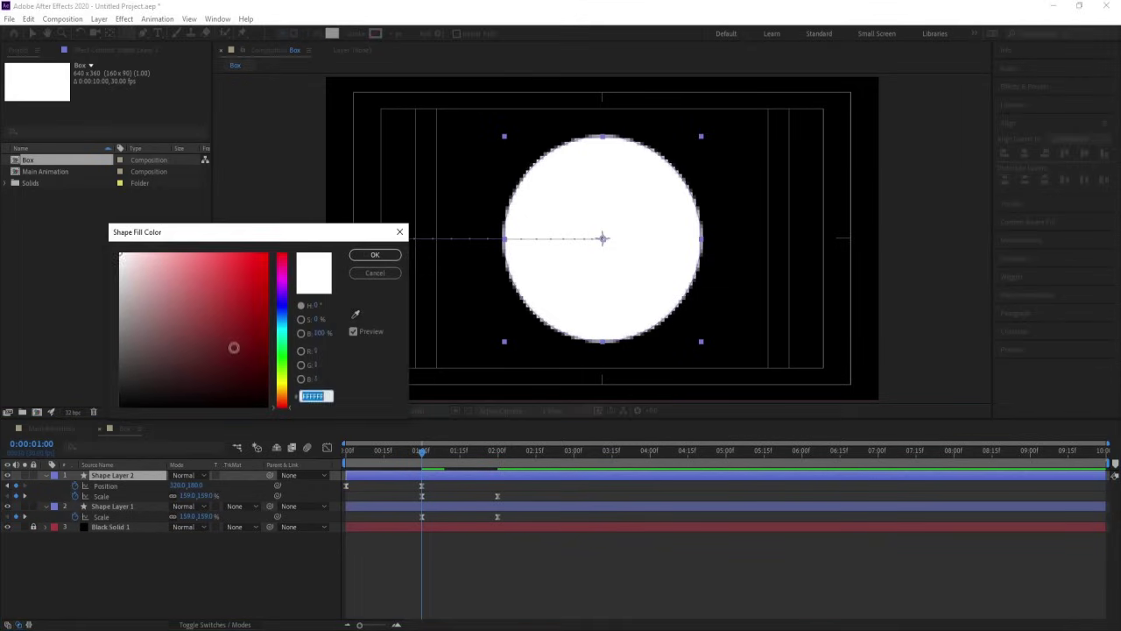
left_click_drag(229, 347, 121, 404)
left_click(363, 256)
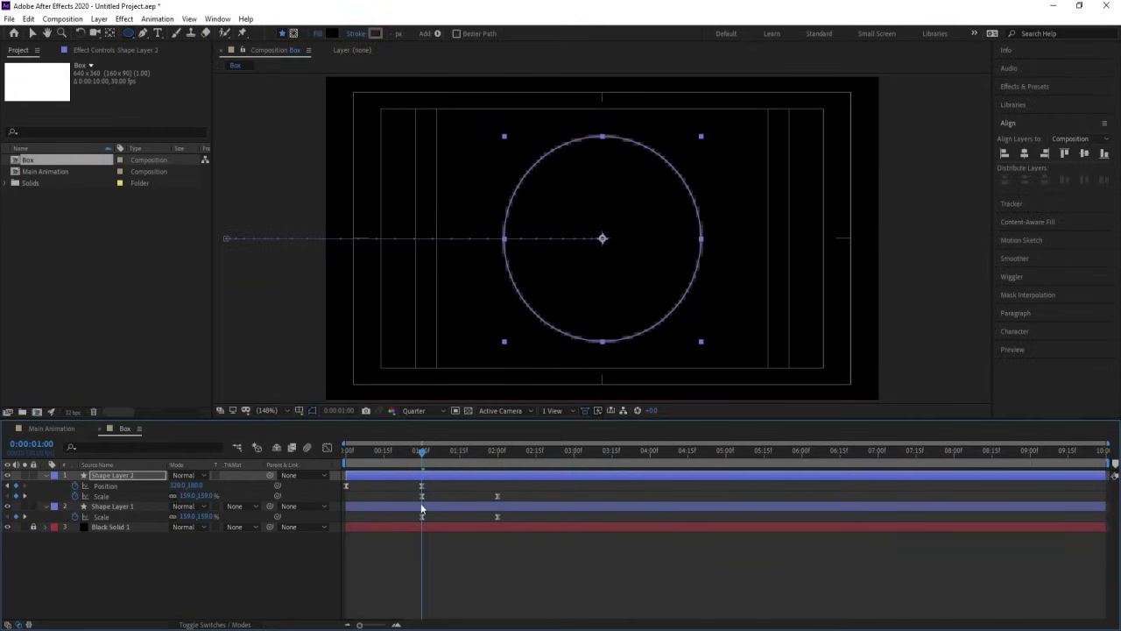
- Shift the black circle layer so it starts at 2 seconds, and preview the result
left_click_drag(393, 480, 531, 478)
key("space")
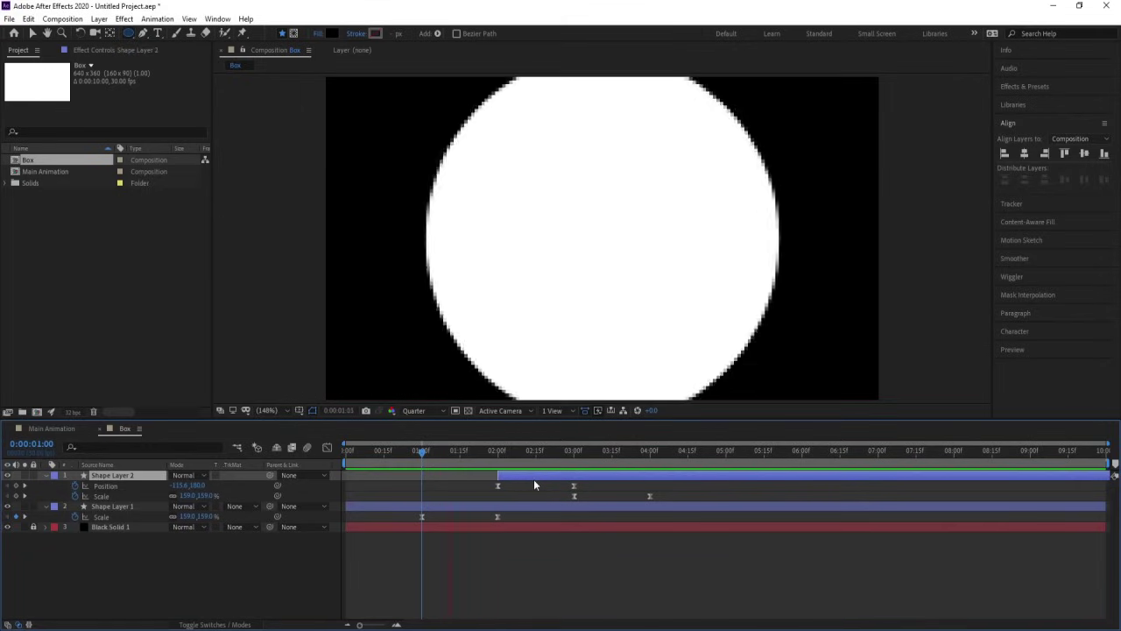
key("space")
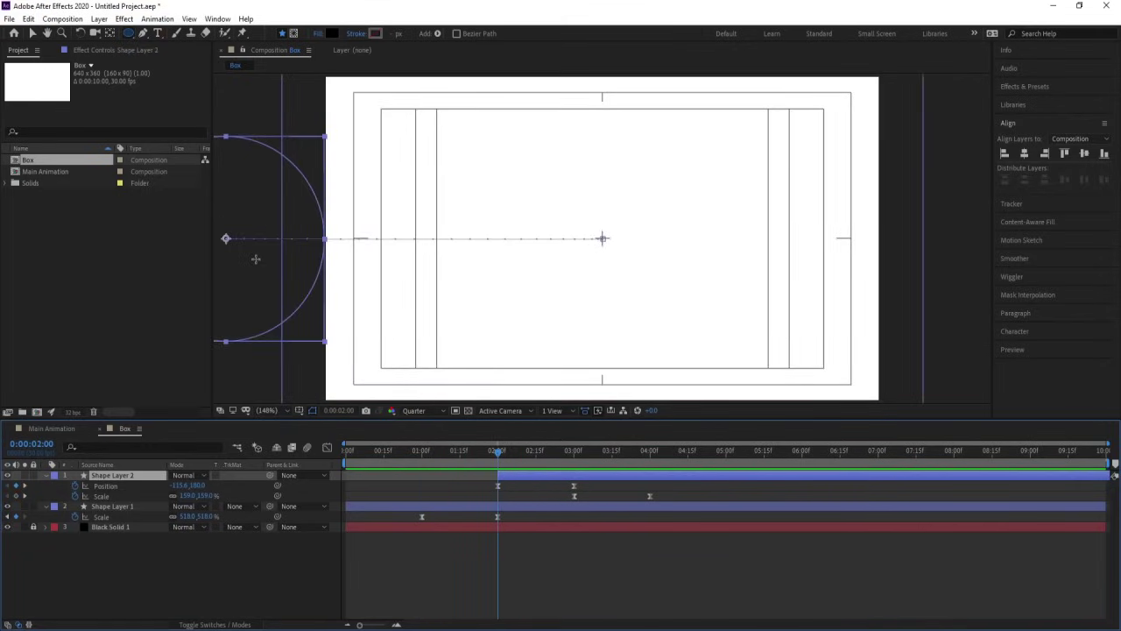
- Replace the black circle's Position keyframe at 2 seconds with one above the frame at 320, -124, and preview the motion
left_click(496, 486)
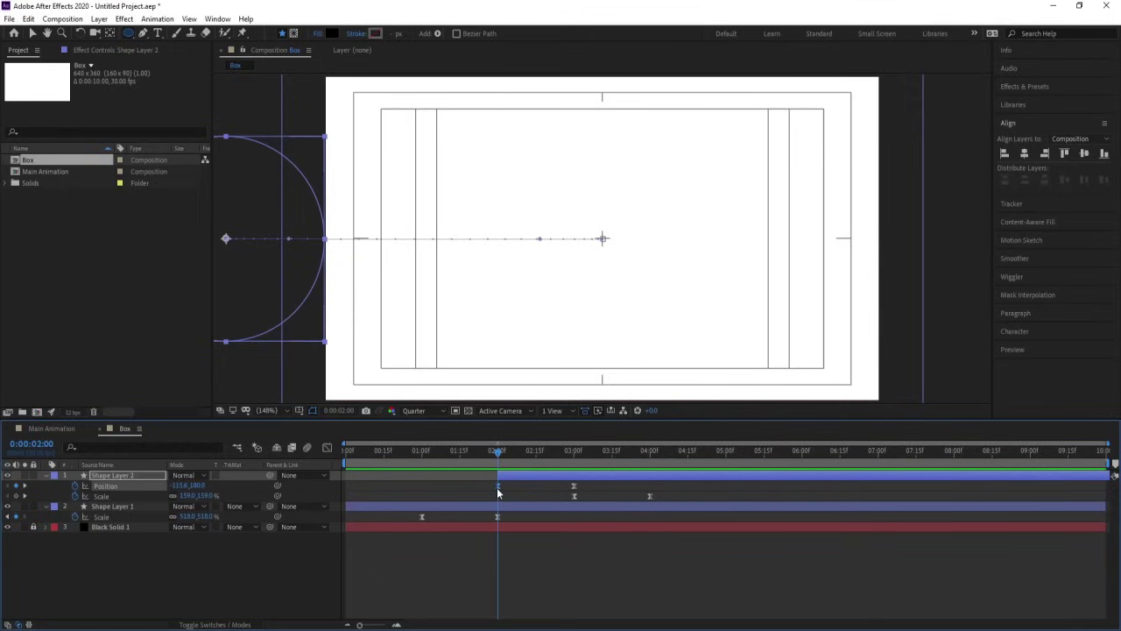
key("Delete")
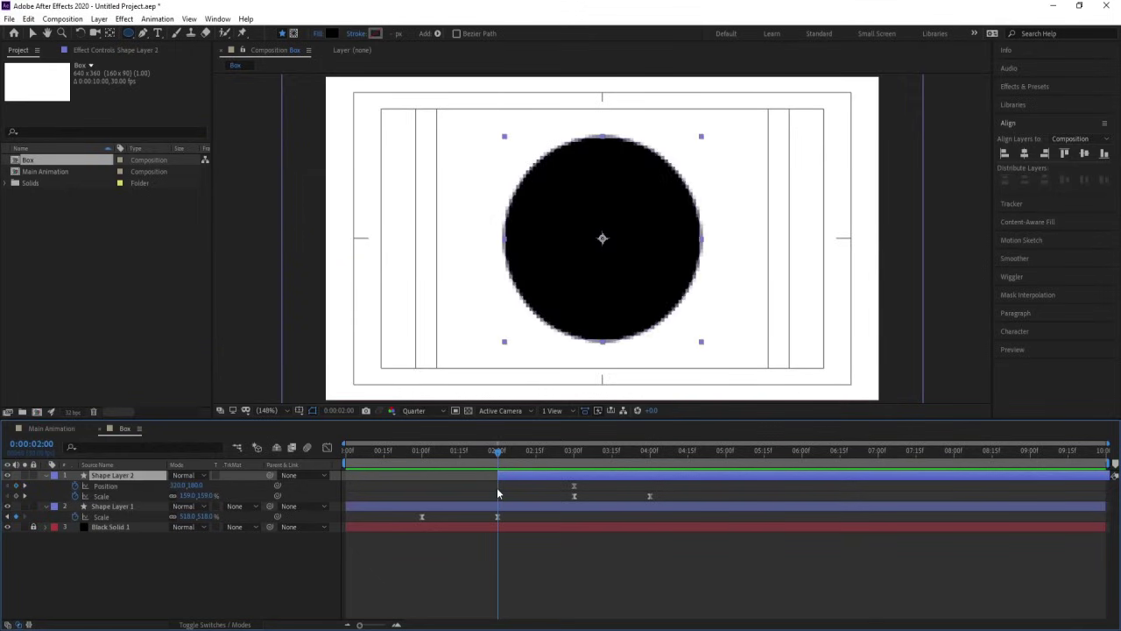
left_click_drag(199, 486, 58, 461)
left_click(141, 476)
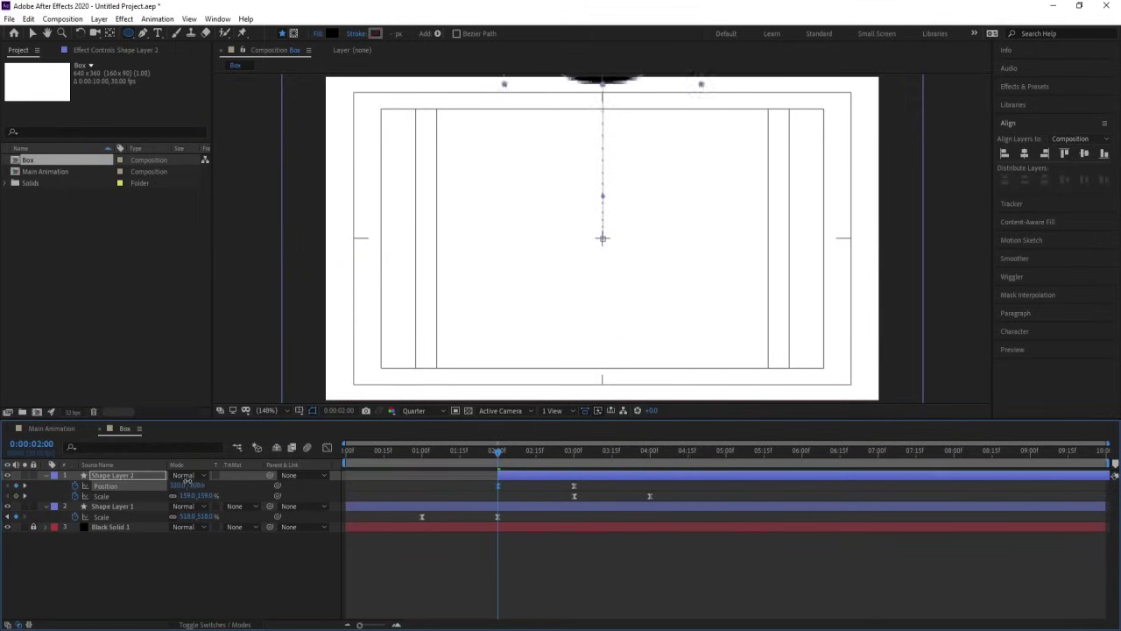
left_click_drag(194, 486, 180, 480)
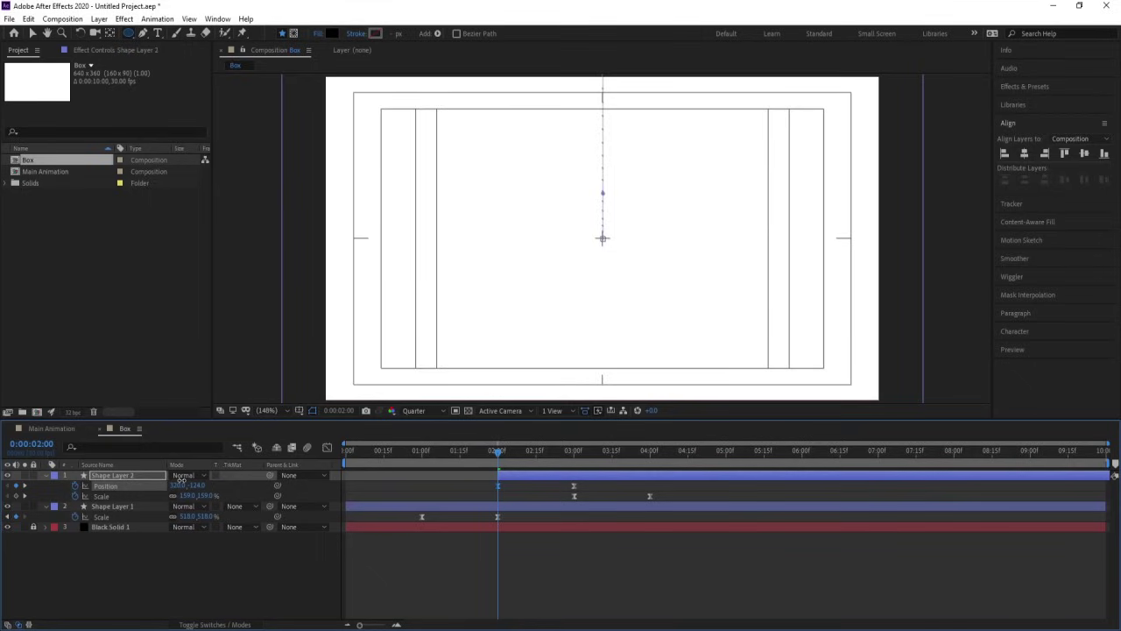
key("space")
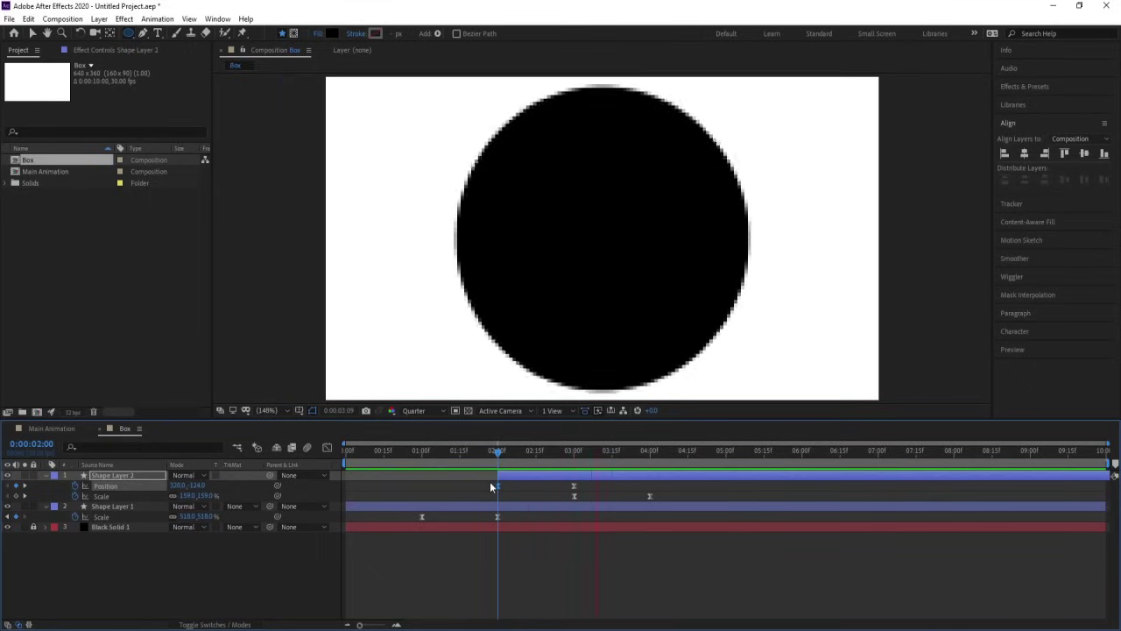
key("space")
left_click(652, 485)
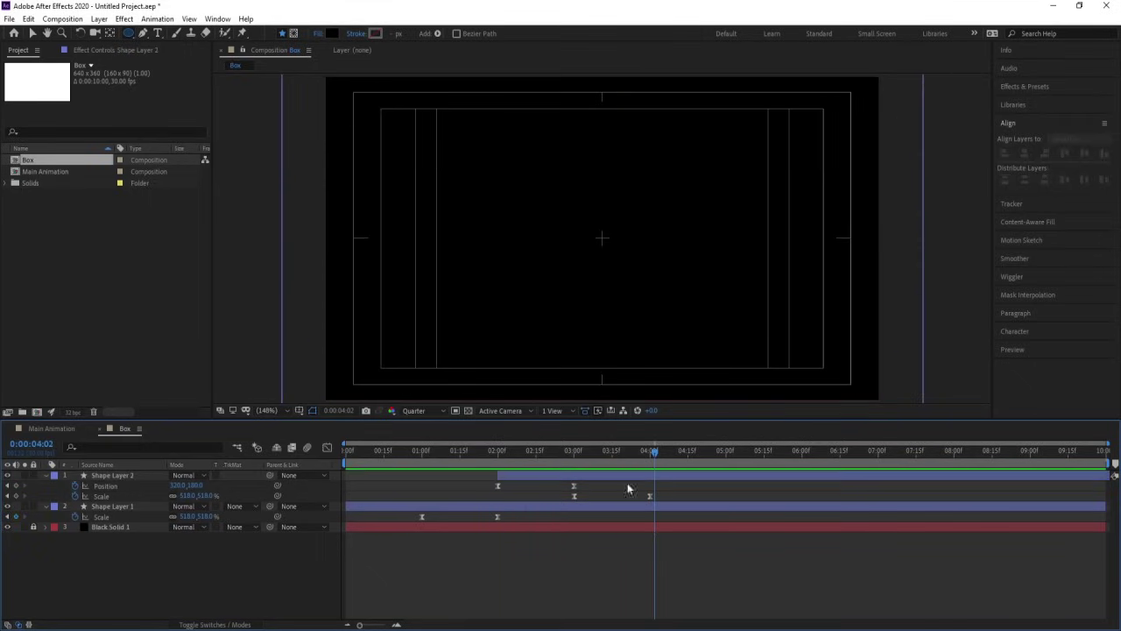
- Duplicate Shape Layer 2, make the copy start at 4 seconds, and reveal its keyframes
left_click(526, 477)
key("ctrl+d")
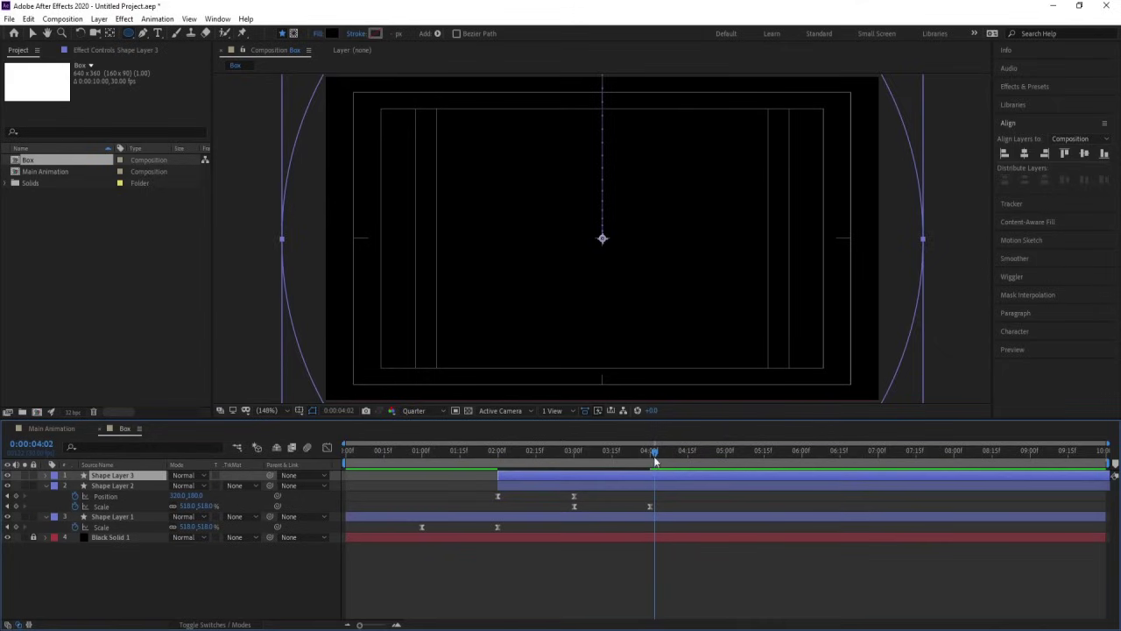
left_click(650, 457)
key("alt+bracketleft")
key("u")
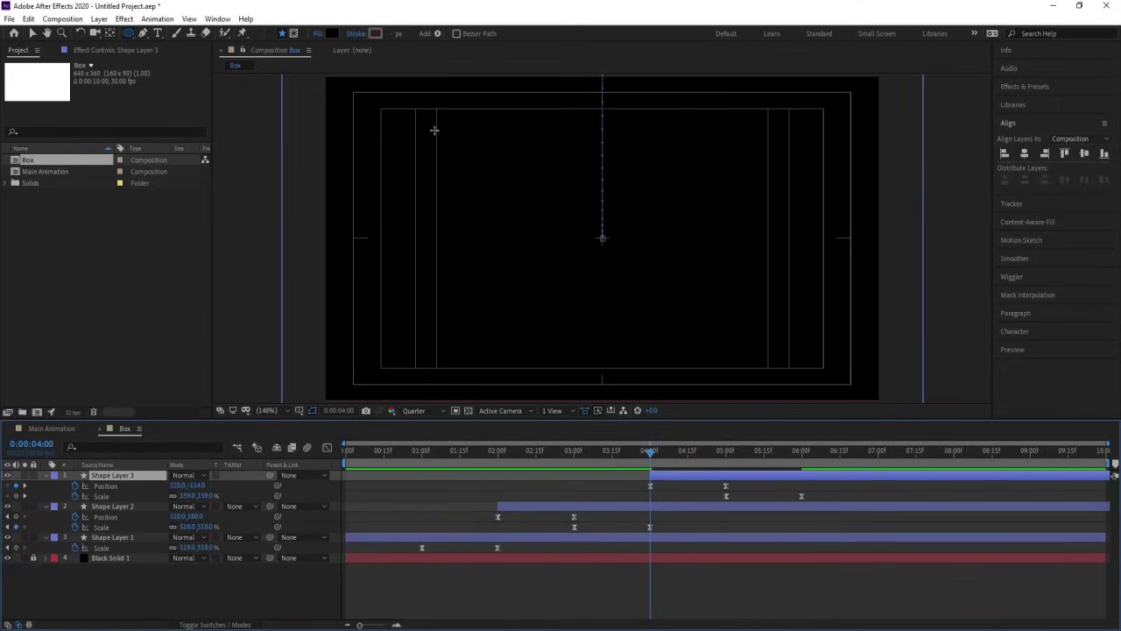
- Change the fill of Shape Layer 3 to white and preview its entrance
left_click(332, 35)
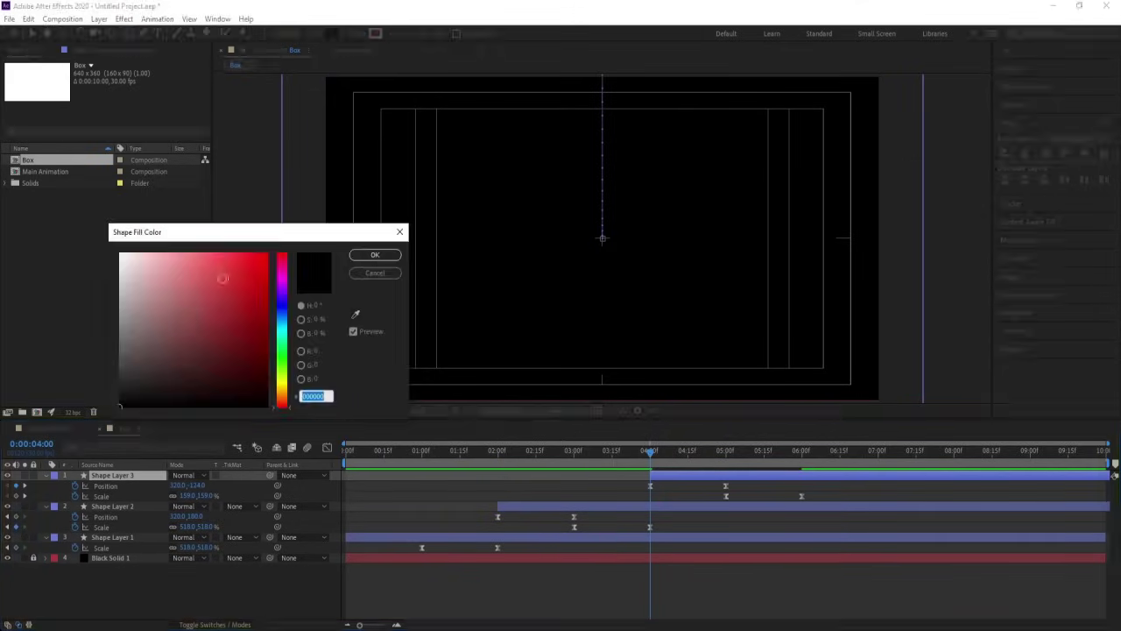
left_click_drag(189, 314, 88, 208)
left_click(368, 256)
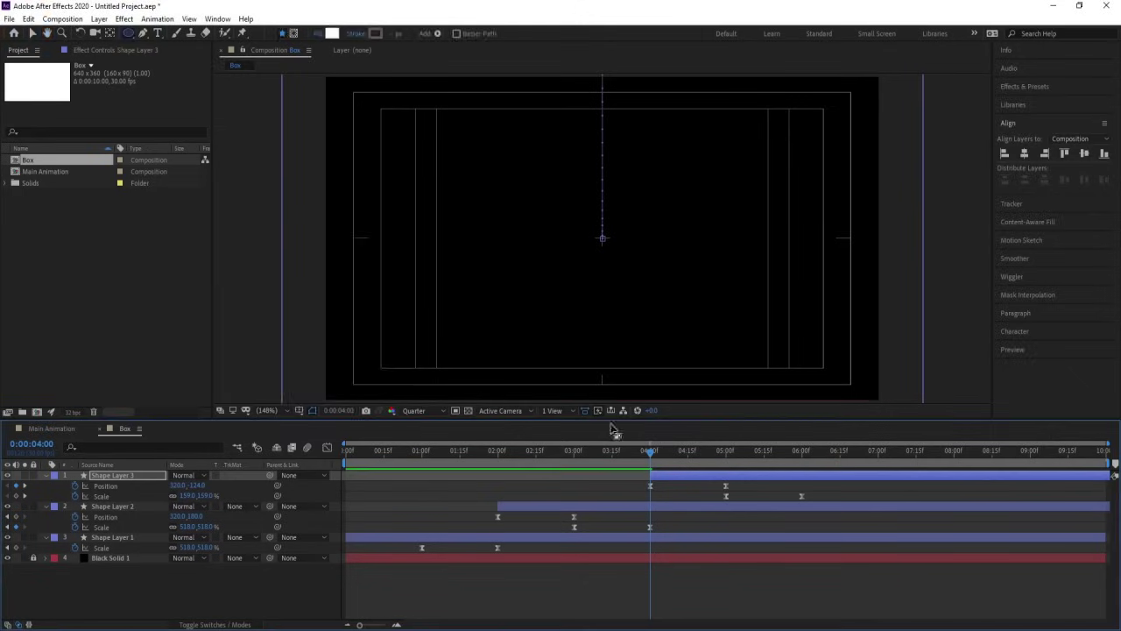
key("space")
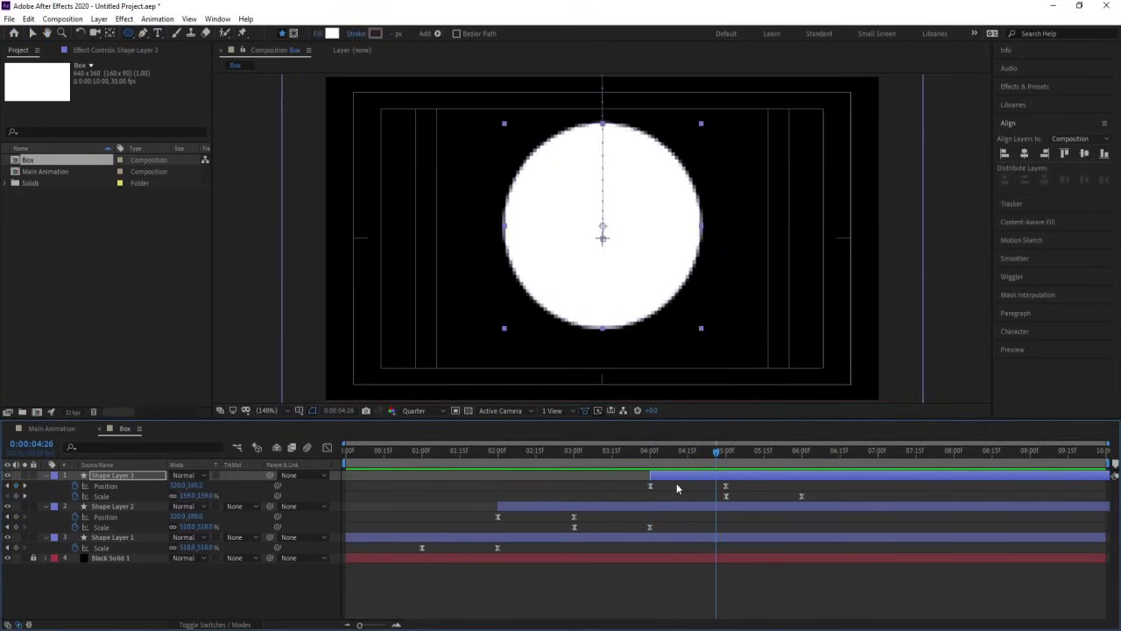
key("space")
- Replace Shape Layer 3's Position keyframe at 4 seconds with one right of the frame at 757, 180, and preview the motion
left_click(651, 483)
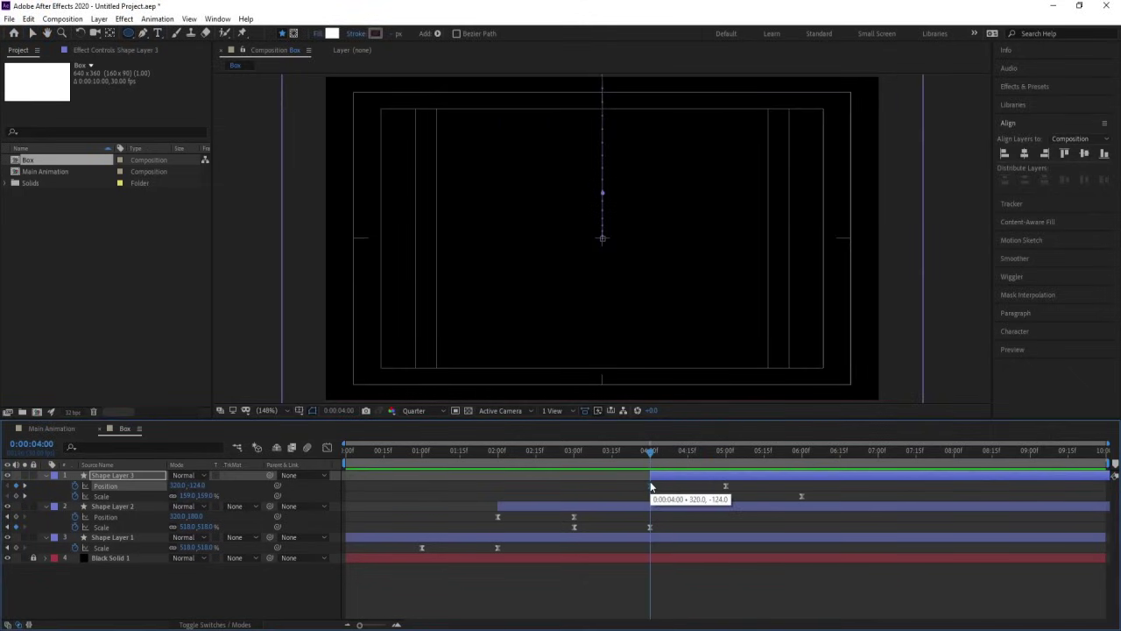
key("Delete")
left_click_drag(175, 484, 424, 475)
key("space")
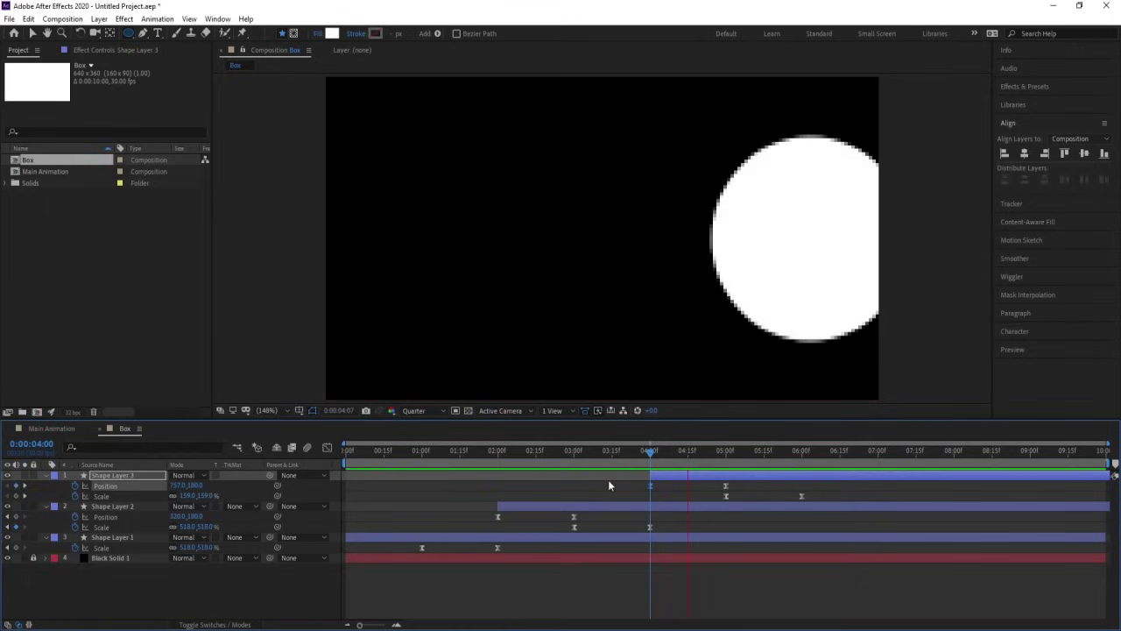
key("space")
key("space")
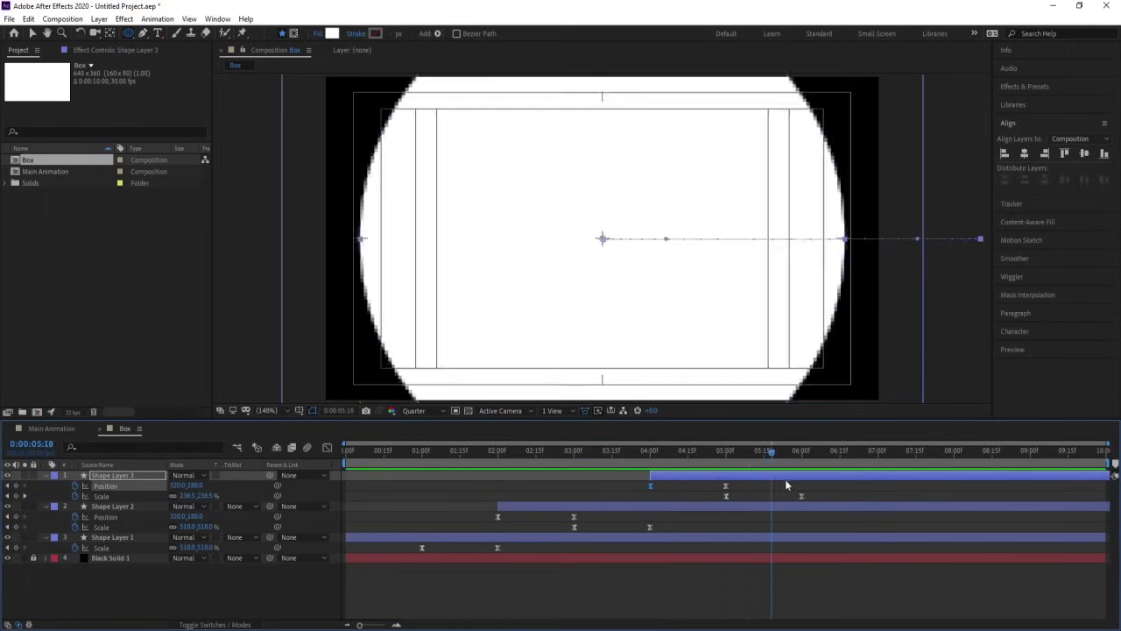
- Duplicate Shape Layer 3, shift the copy to start at 6 seconds, and reveal its keyframes
key("j")
left_click(727, 476)
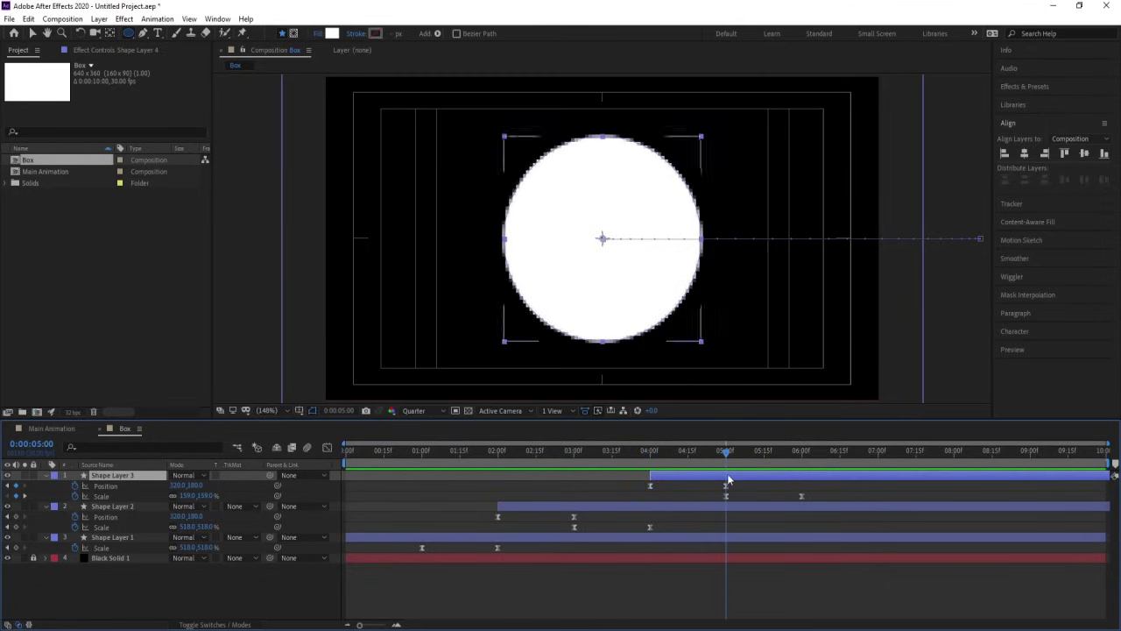
key("ctrl+d")
left_click_drag(728, 479, 880, 473)
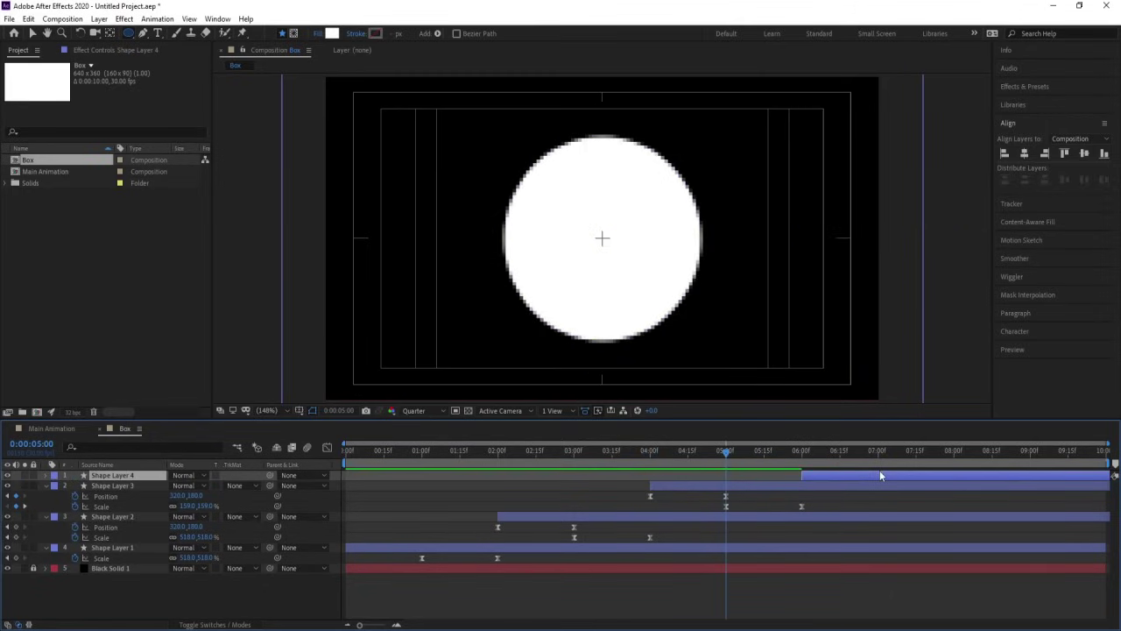
key("u")
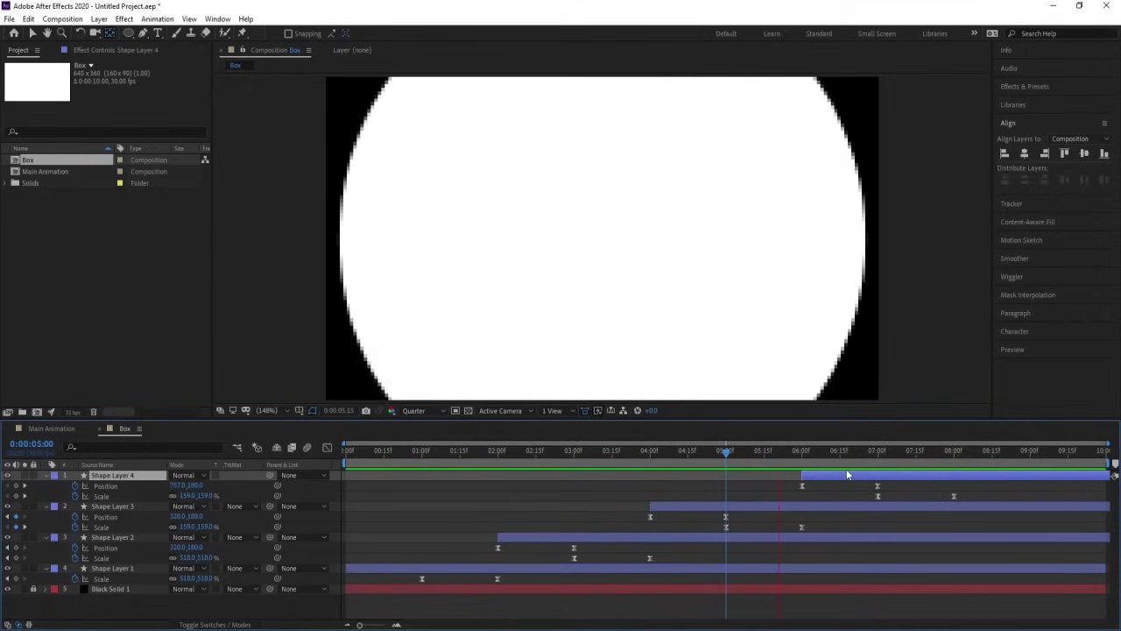
- Go to 6 seconds and change the fill of Shape Layer 4 to black
key("space")
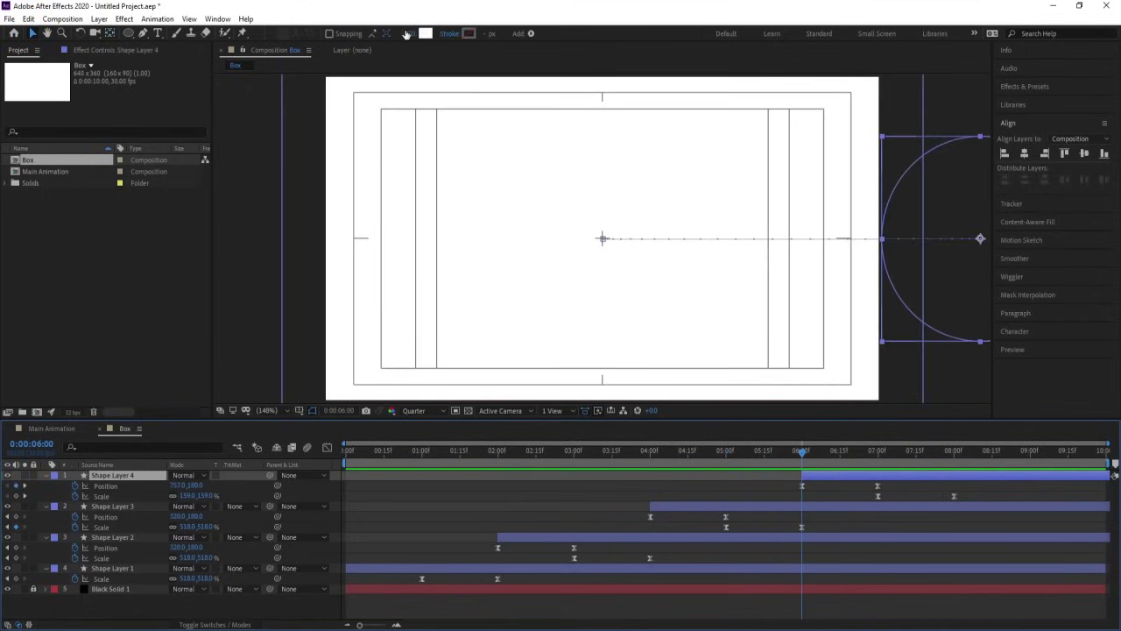
left_click(426, 33)
key("Return")
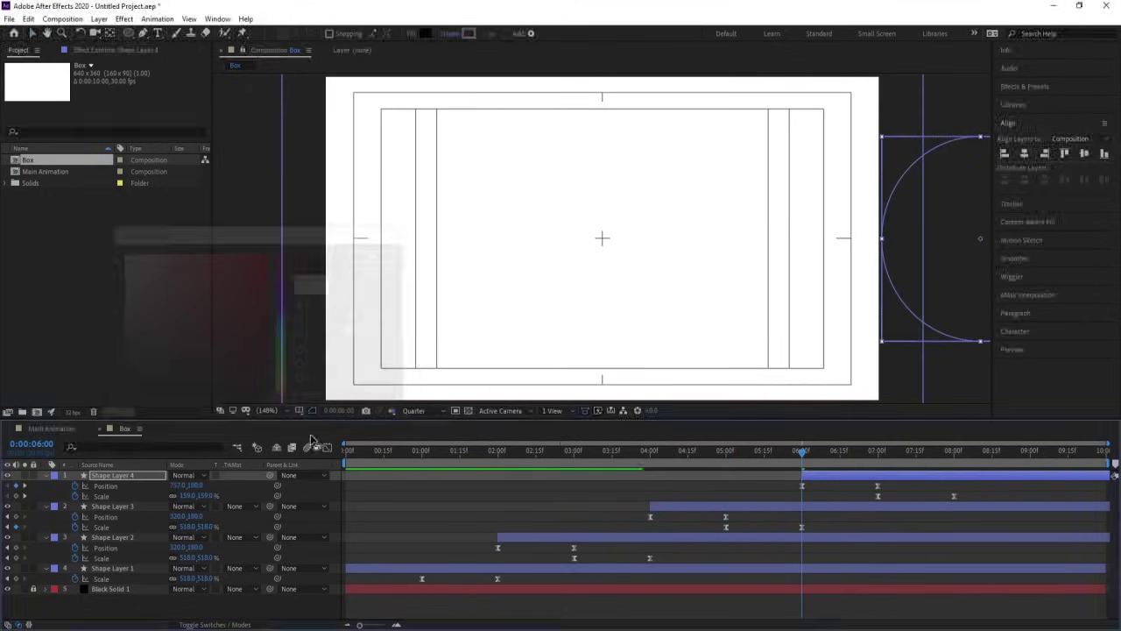
- Replace Shape Layer 4's Position keyframe at 6 seconds with one below the frame at 320, 475, and preview its entrance
left_click(841, 486)
left_click(802, 483)
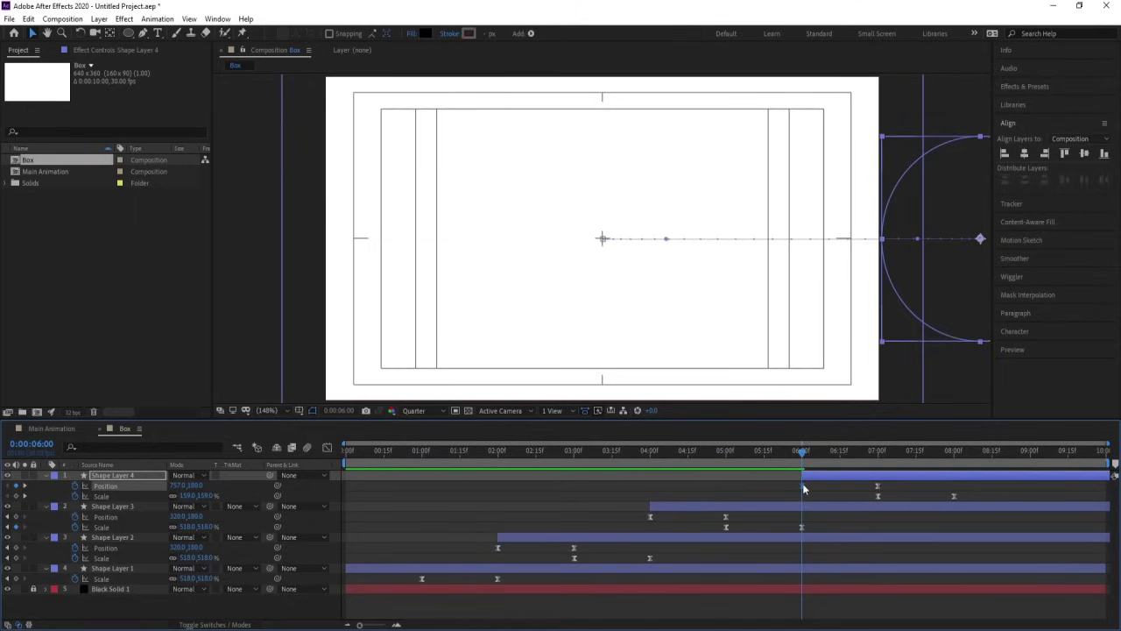
left_click_drag(203, 487, 361, 494)
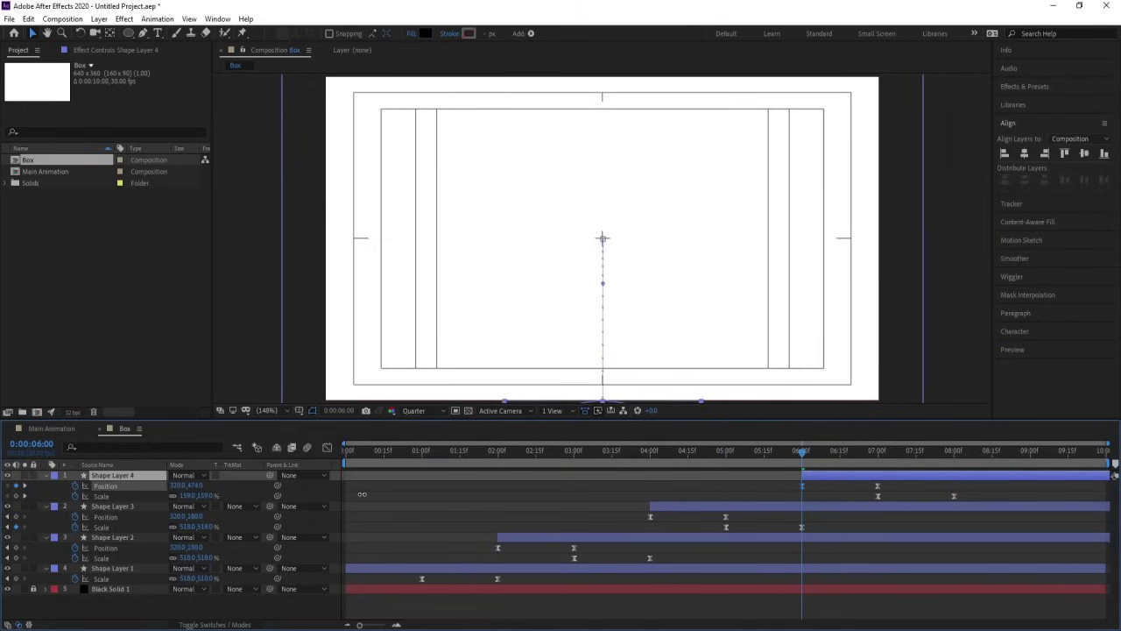
key("space")
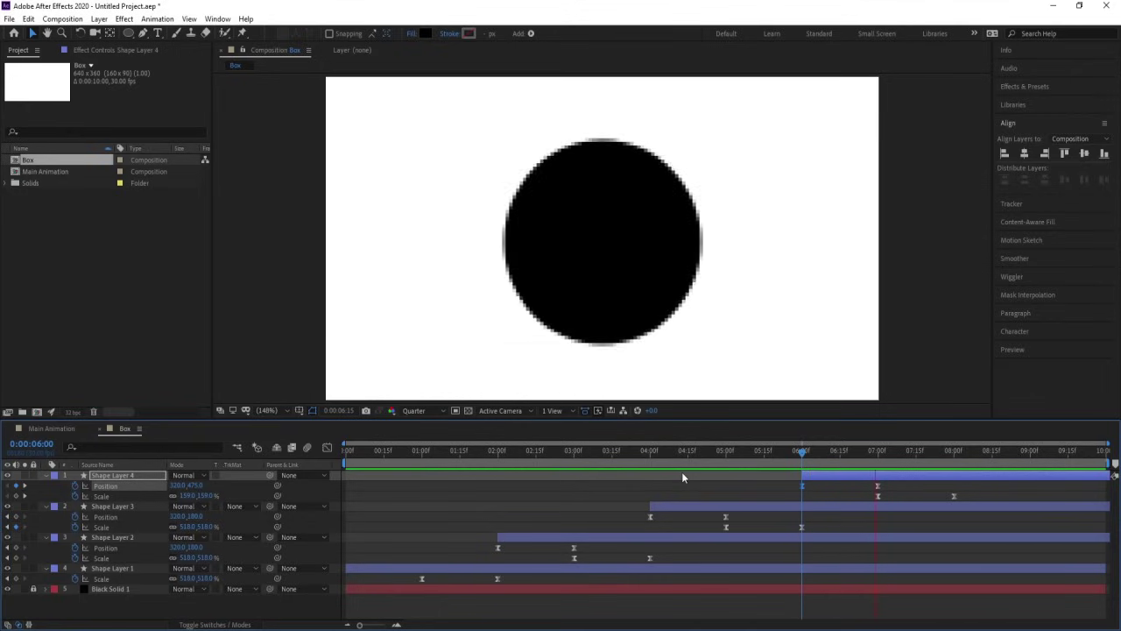
key("space")
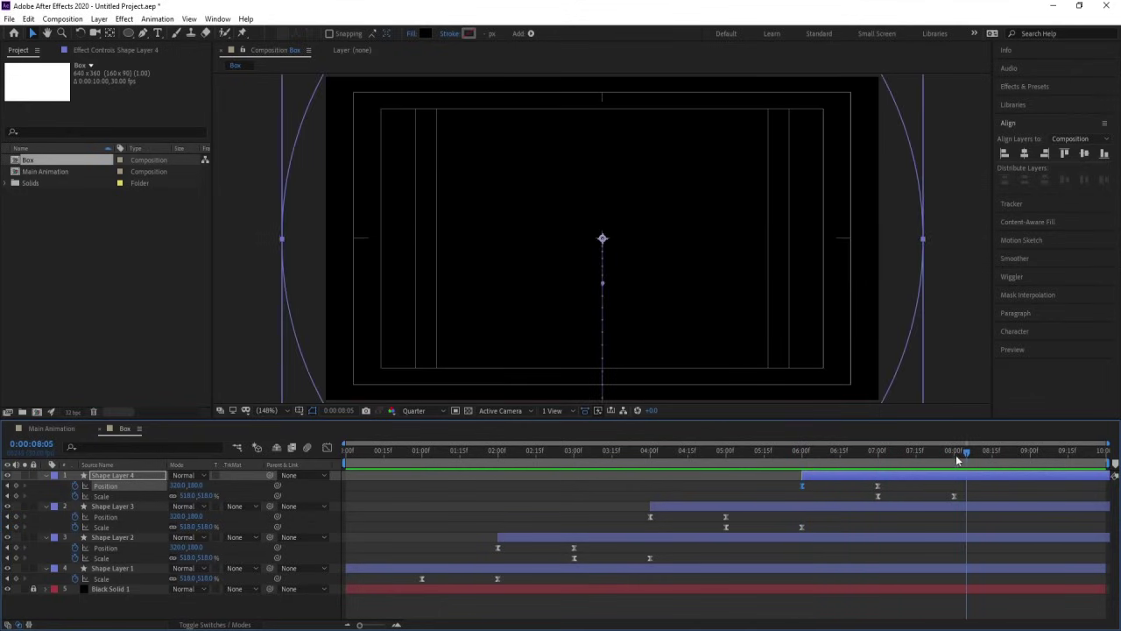
- End the Box composition's work area at 8 seconds and preview it
left_click(955, 456)
key("n")
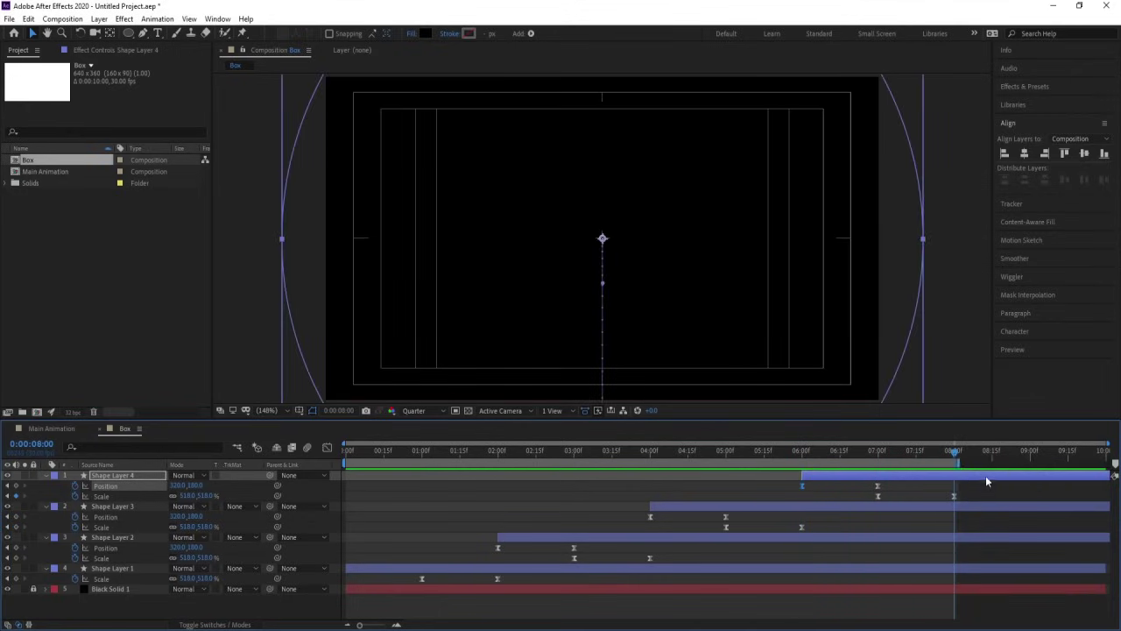
key("=")
key("=")
key("space")
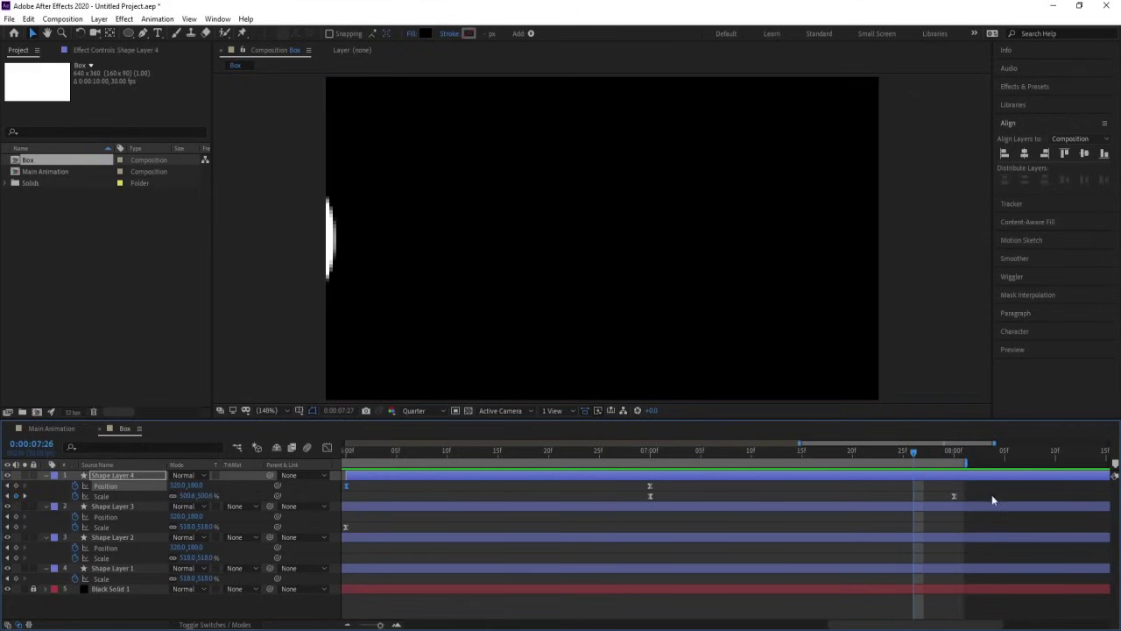
key("space")
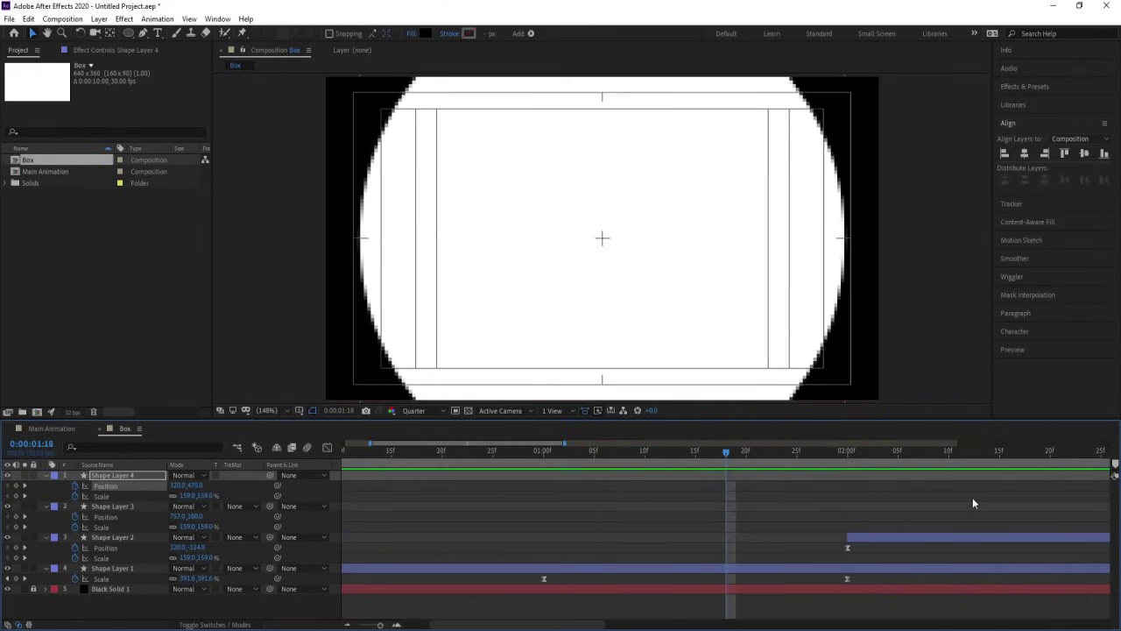
- Play back the whole Box animation across all four circles and deselect the layer
key("-")
key("-")
key("minus")
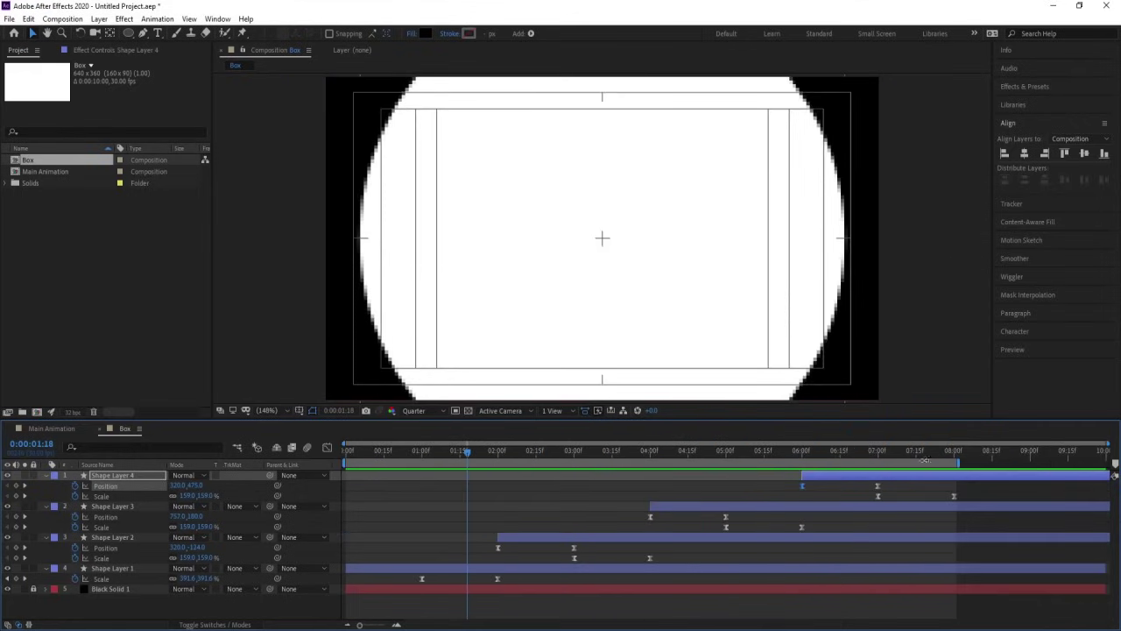
left_click(911, 452)
key("space")
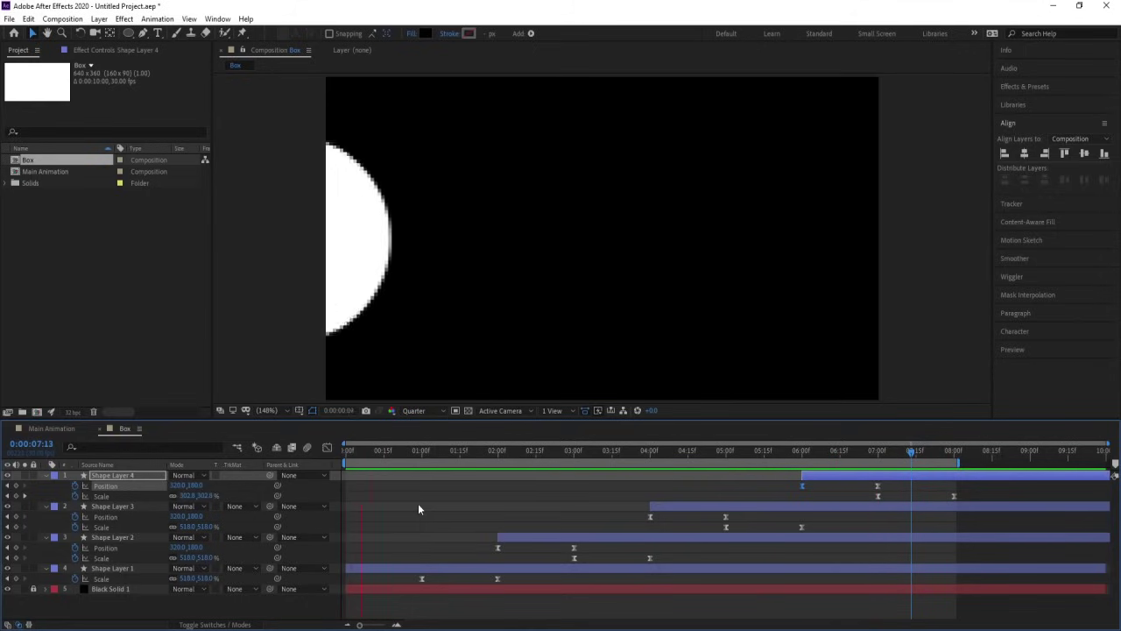
key("space")
left_click(996, 492)
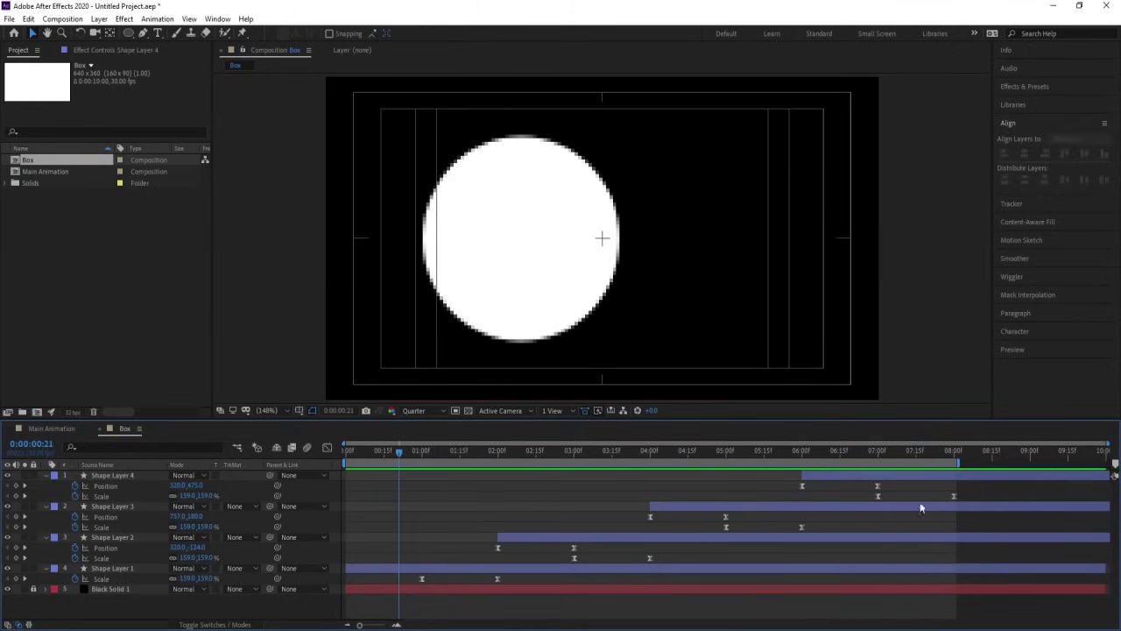
- Reveal the keyframes of every shape layer and shift Shape Layer 2 to start at 0:00:01:16
key("u")
key("u")
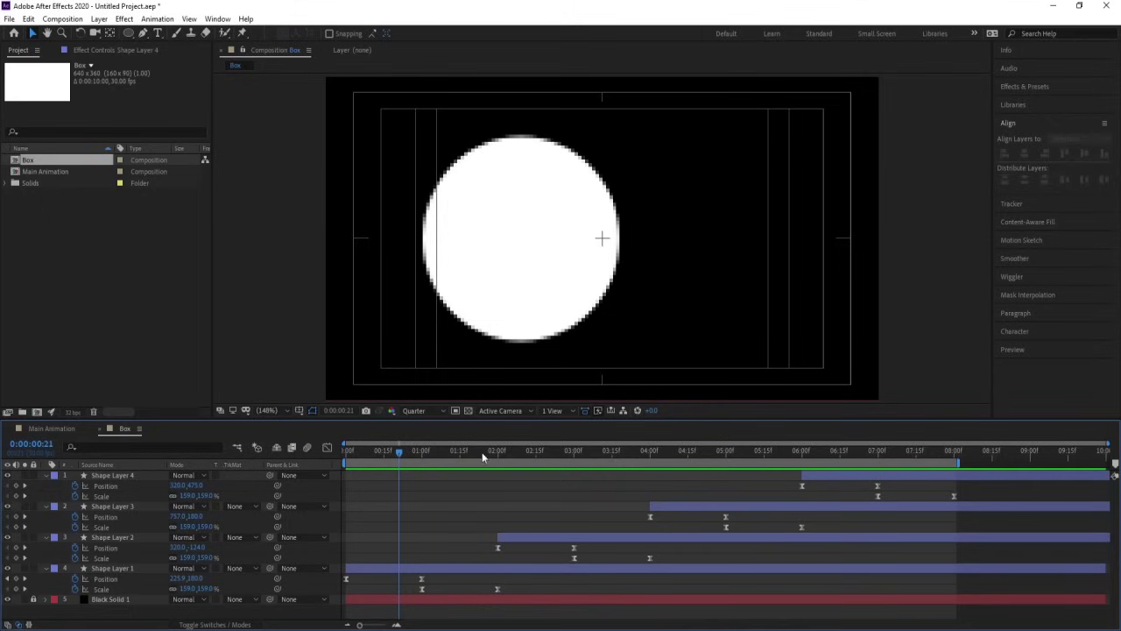
left_click_drag(482, 456, 463, 451)
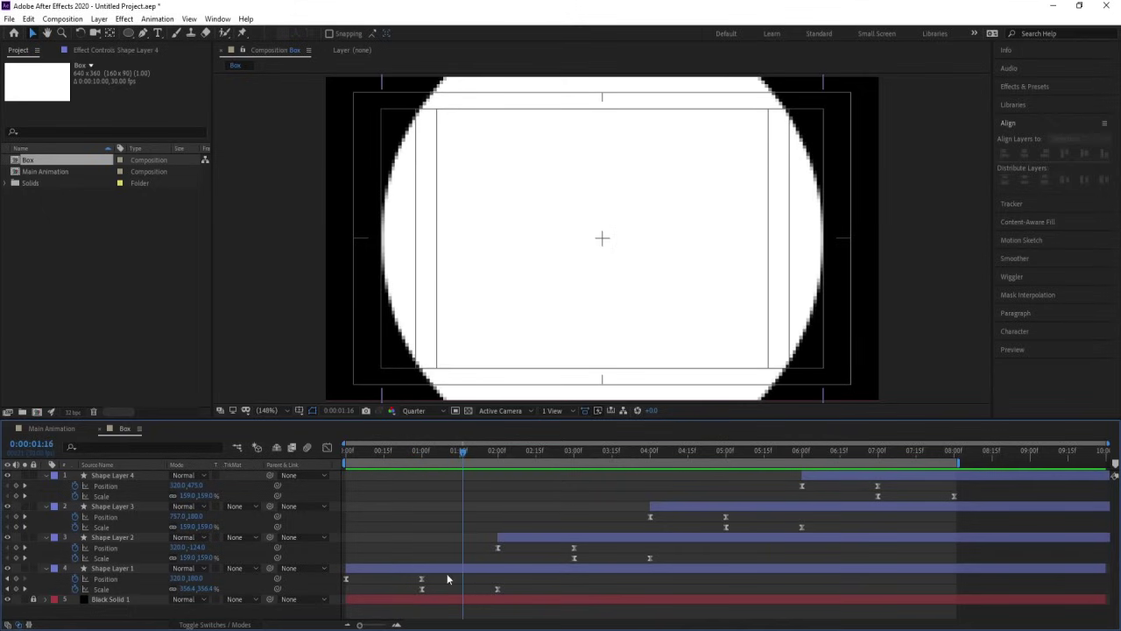
left_click(508, 538)
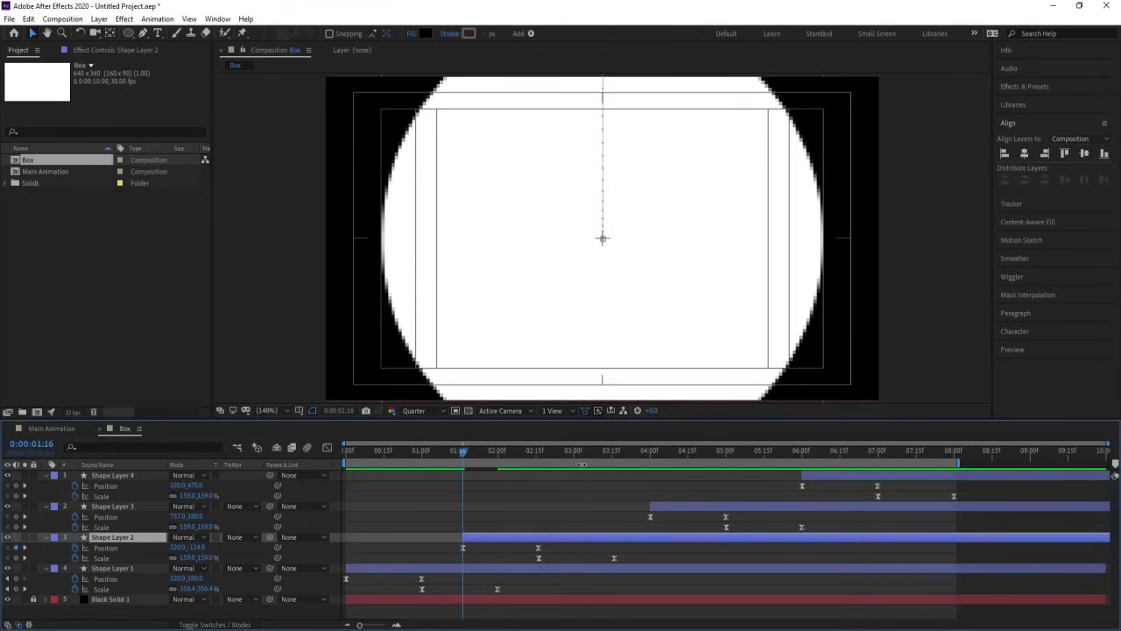
- Shift Shape Layer 3 to start at 0:00:03:01, while the black circle is still growing
left_click(576, 455)
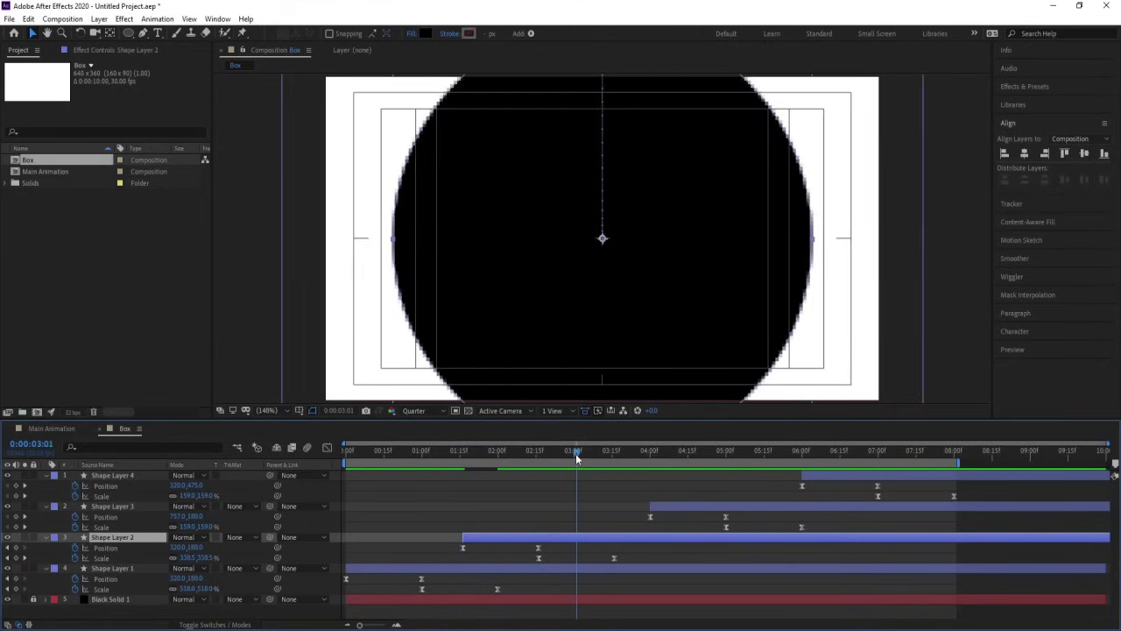
left_click(665, 512)
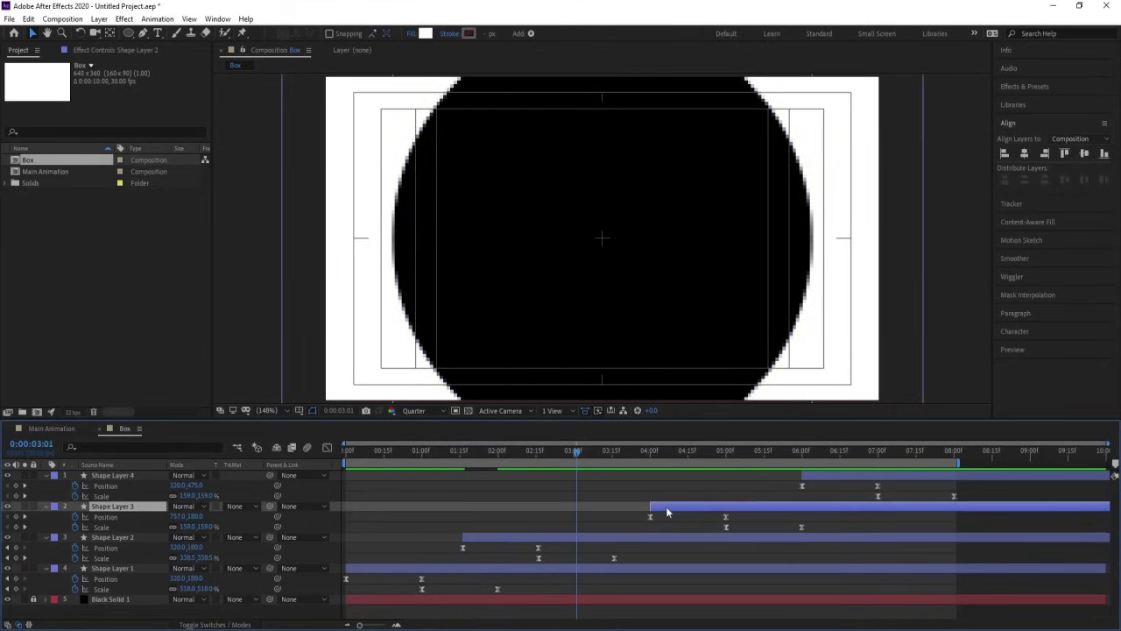
key("bracketleft")
- Shift Shape Layer 4 to start at 0:00:04:16, while the white circle is still growing
left_click(687, 451)
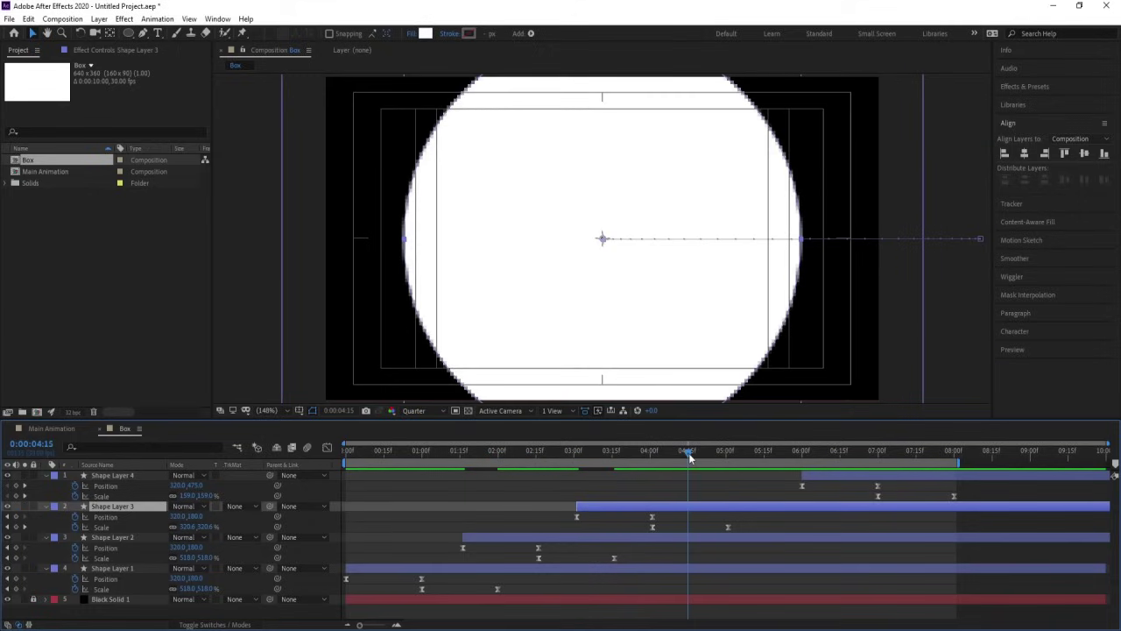
left_click(807, 473)
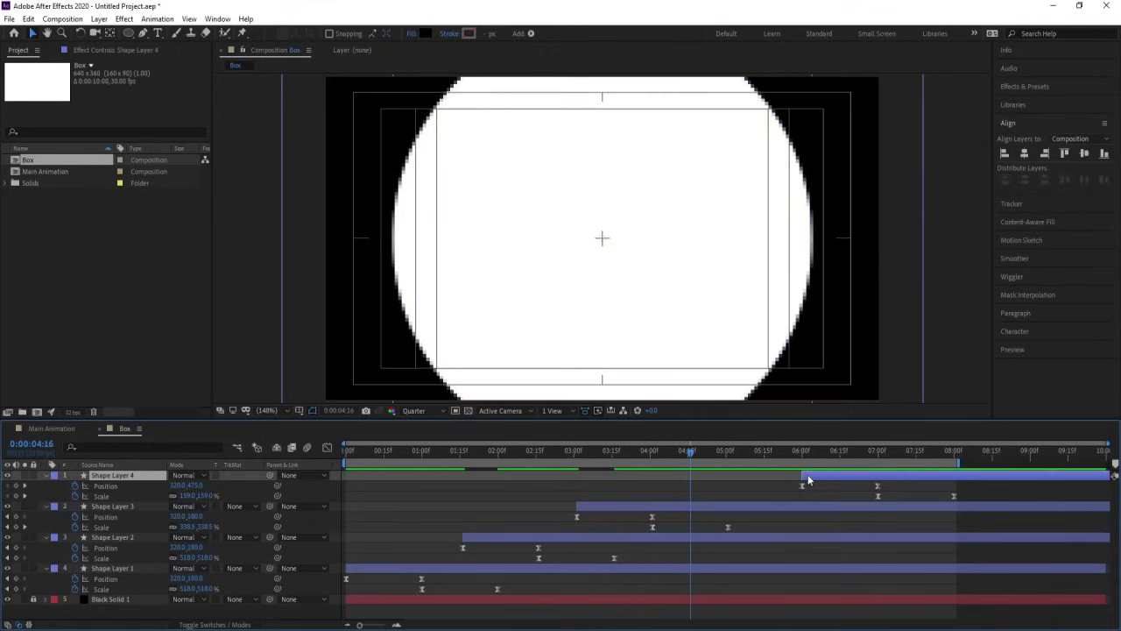
key("bracketleft")
- Preview the retimed, overlapping circle animation from the beginning of the composition
left_click_drag(803, 454, 346, 454)
key("space")
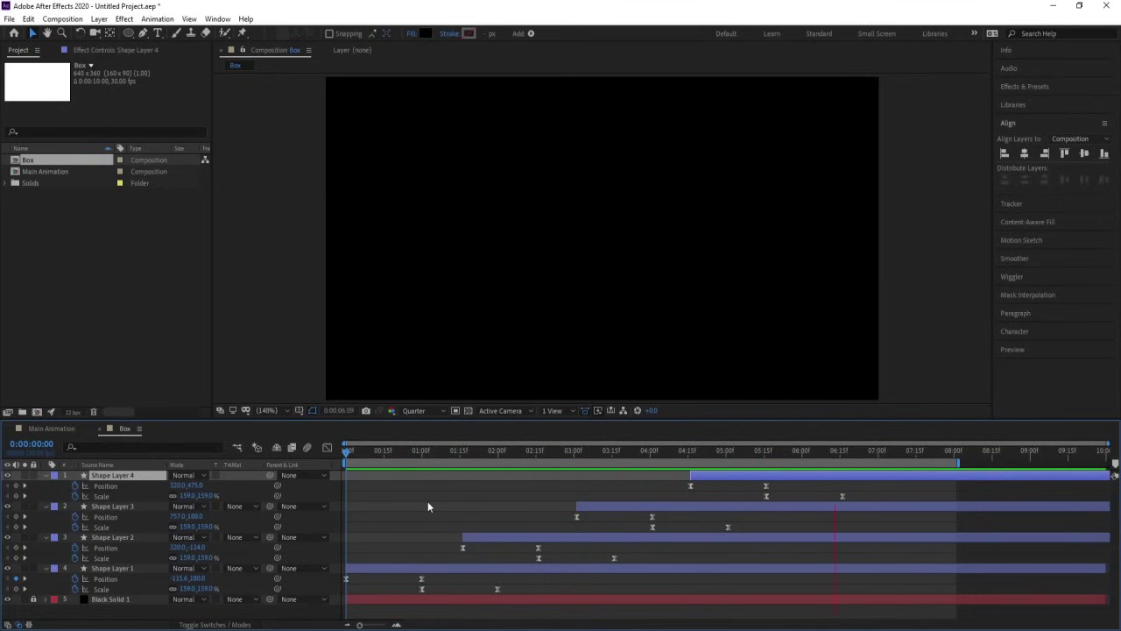
key("space")
left_click_drag(657, 454, 344, 471)
key("space")
- End the work area at Shape Layer 4's last Scale keyframe, 0:00:06:16, and trim the Box composition to it
left_click(833, 454)
left_click_drag(834, 456, 843, 458)
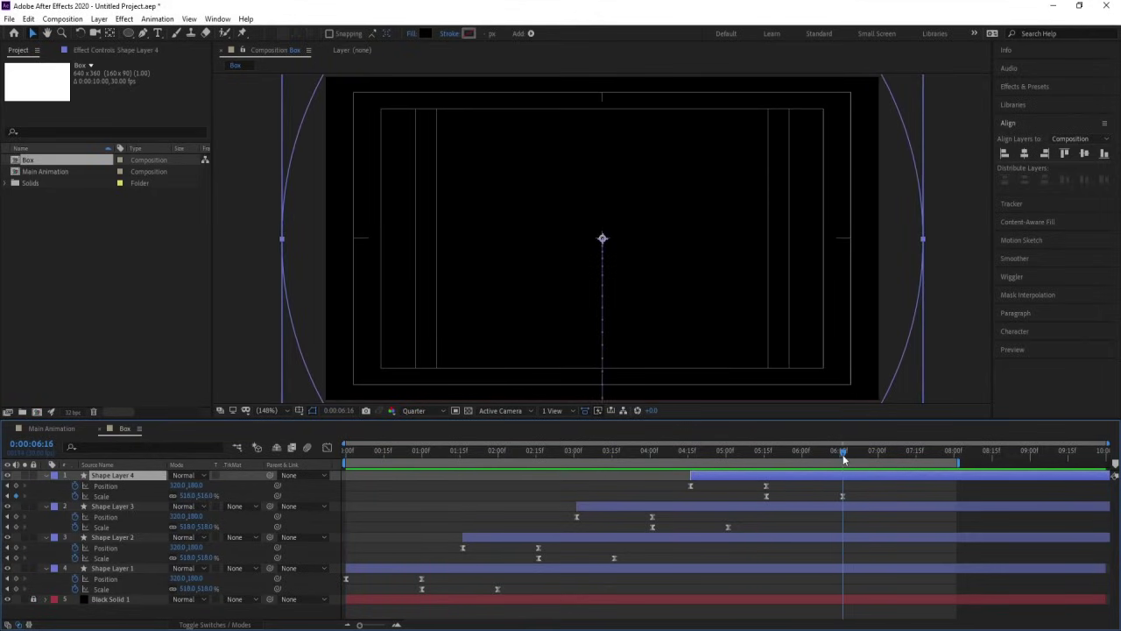
key("=")
key("=")
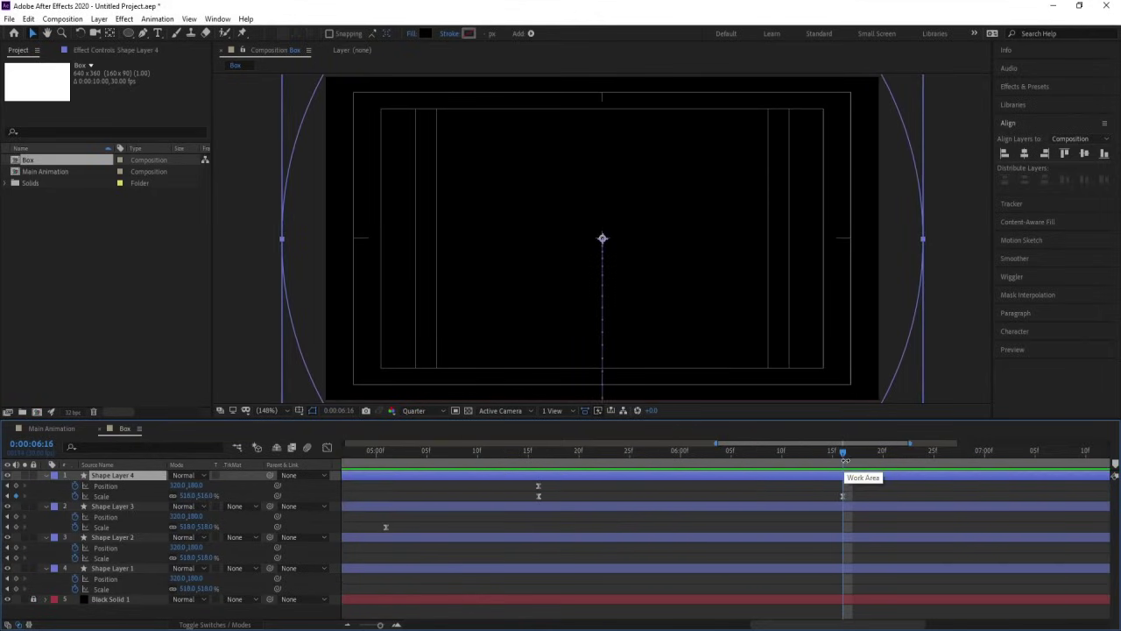
key("n")
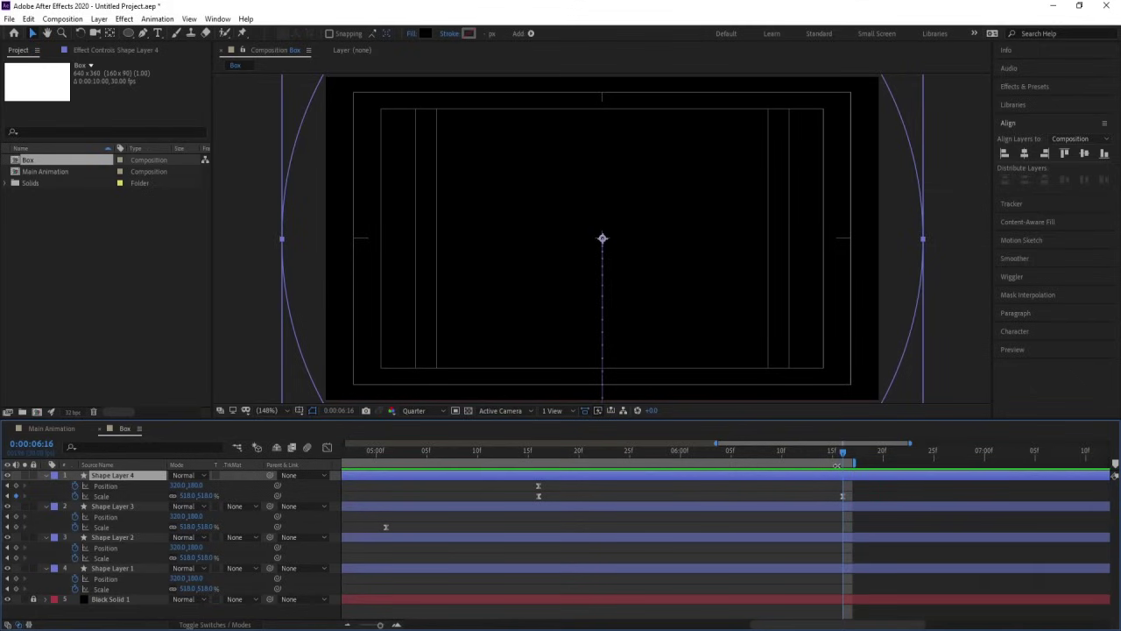
right_click(836, 465)
left_click(862, 499)
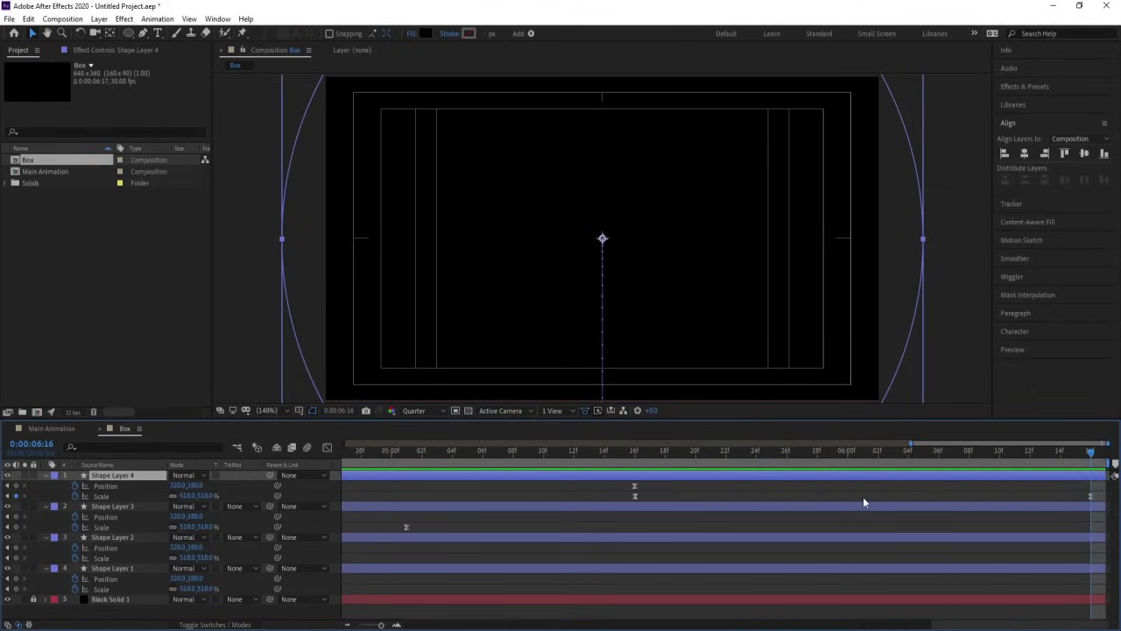
- Preview the trimmed Box composition and clear the layer selection
left_click(486, 457)
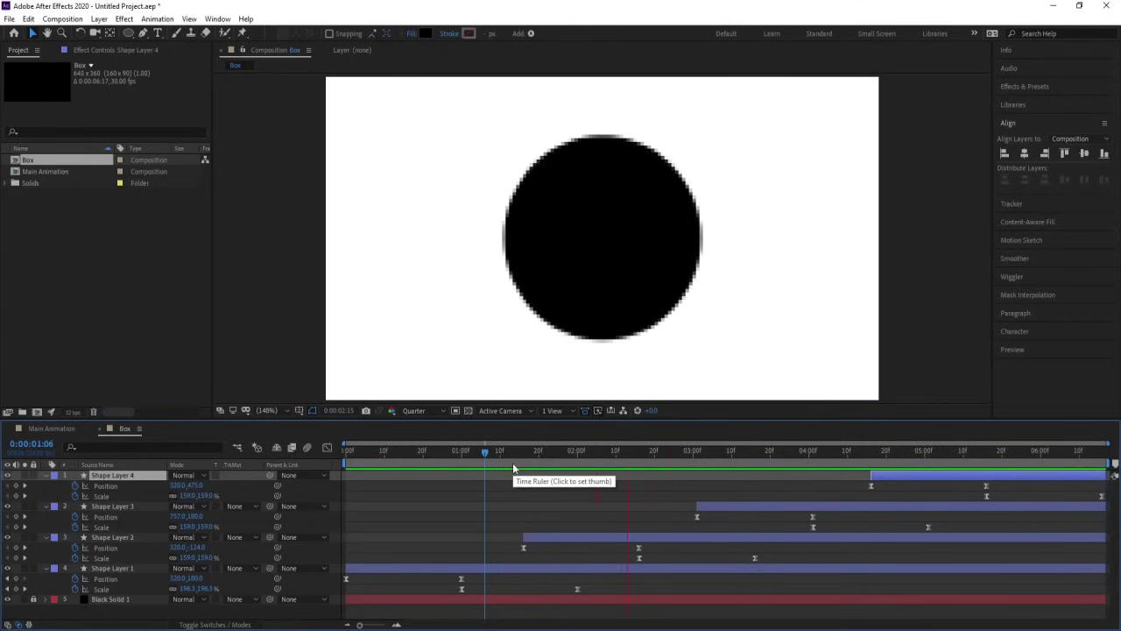
key("space")
left_click(500, 491)
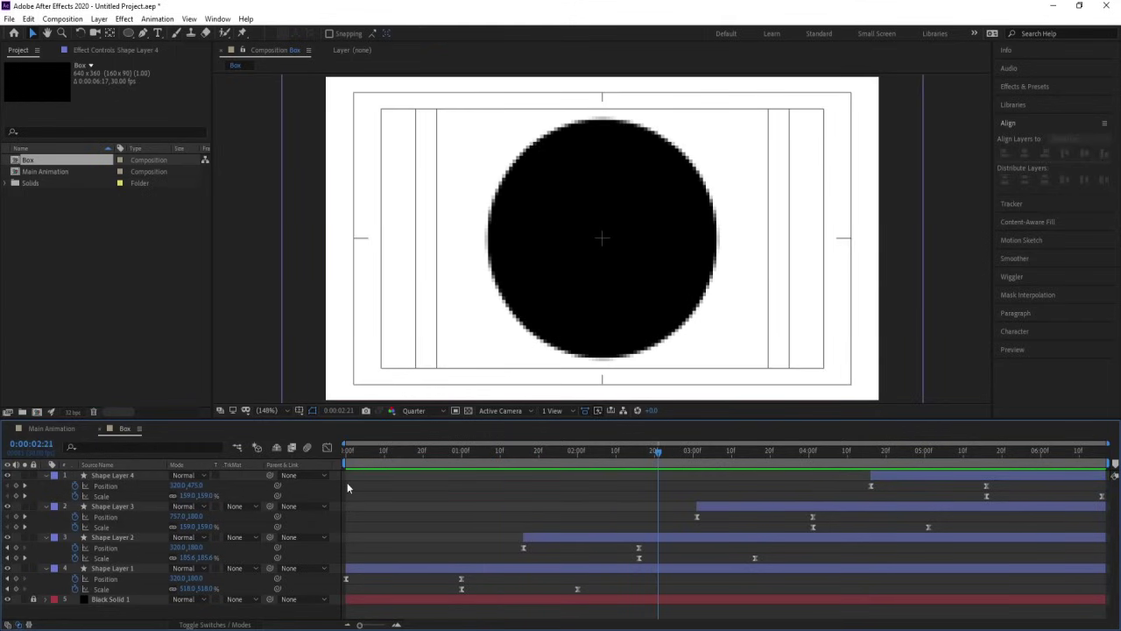
- Select all Position and Scale keyframes of the four shape layers, reshape their easing curves in the Graph Editor, and preview the motion
left_click_drag(346, 487, 1108, 618)
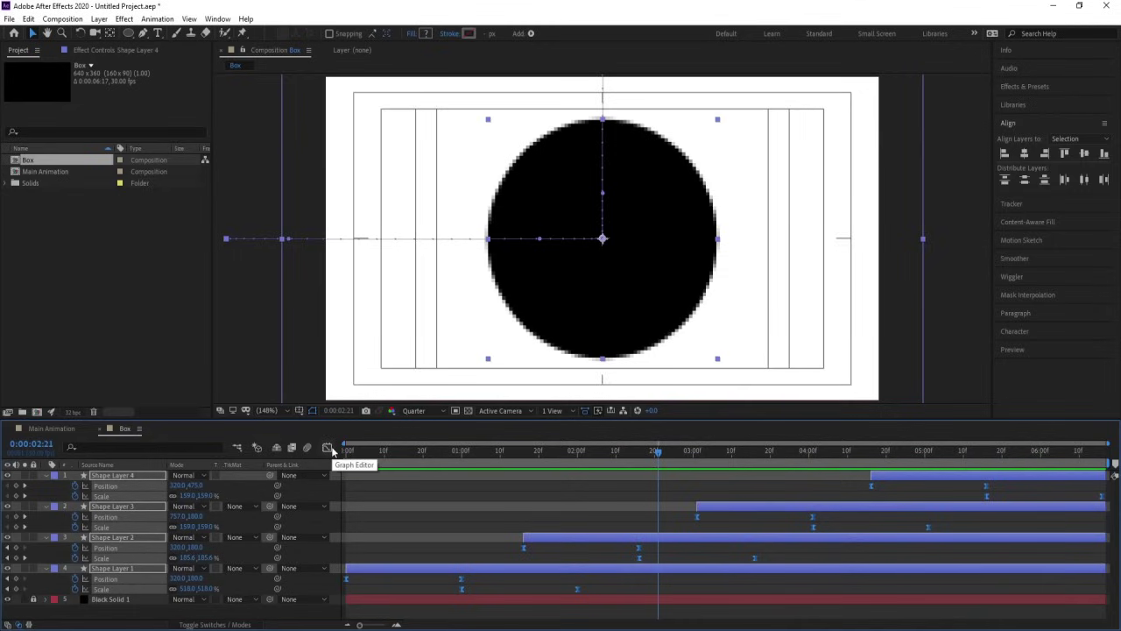
left_click(326, 448)
left_click_drag(1105, 512, 340, 599)
left_click_drag(1063, 560, 1029, 592)
left_click_drag(360, 461, 315, 461)
left_click(326, 447)
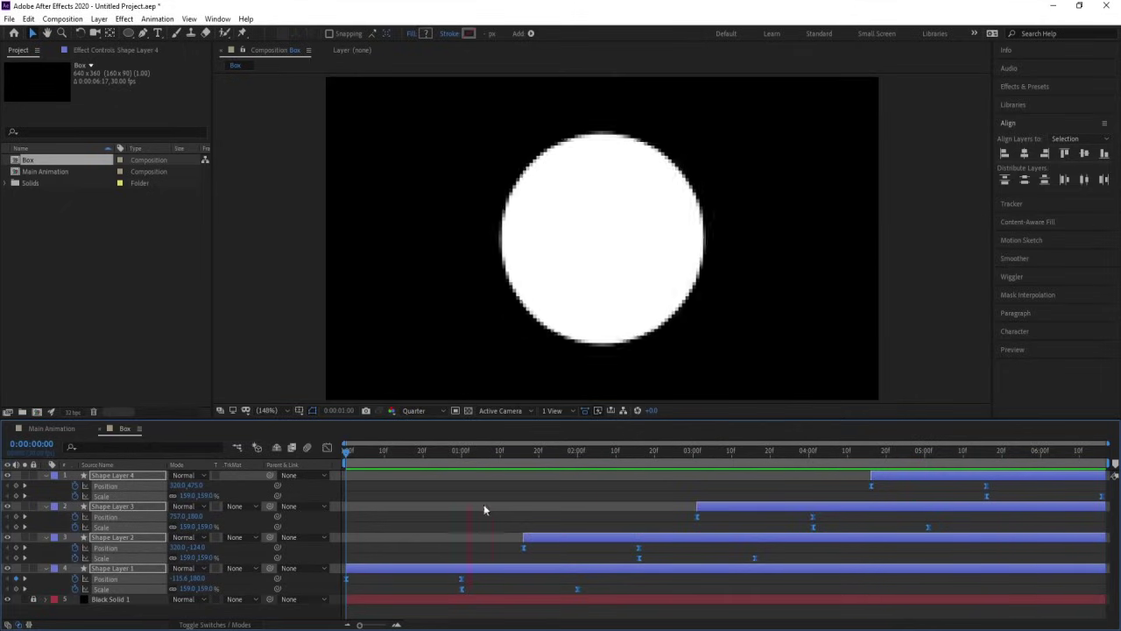
left_click(484, 504)
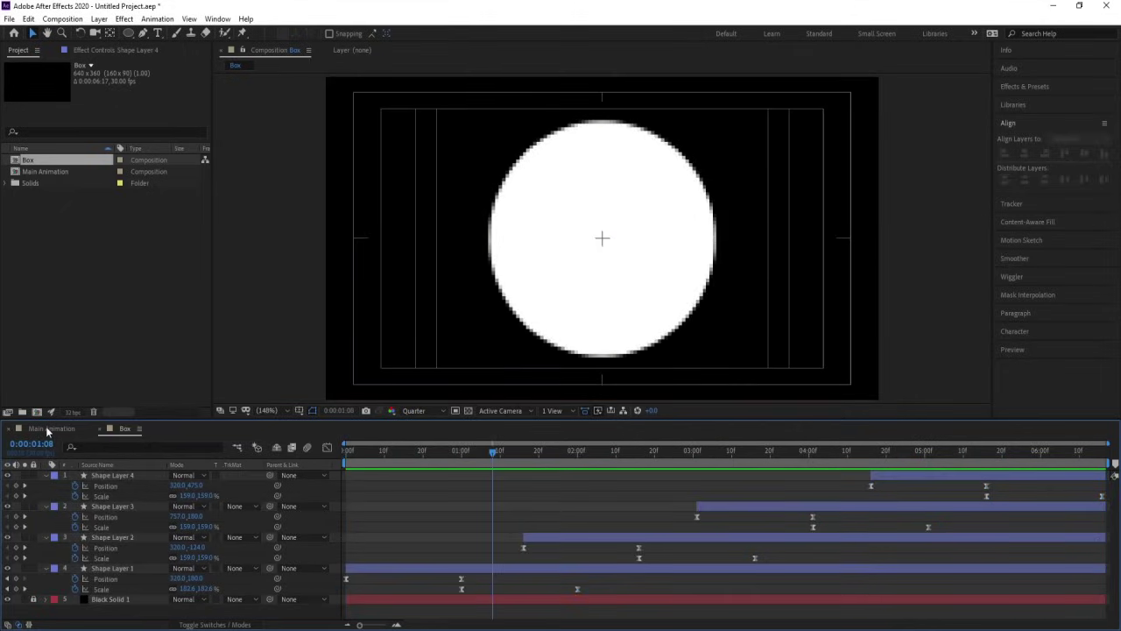
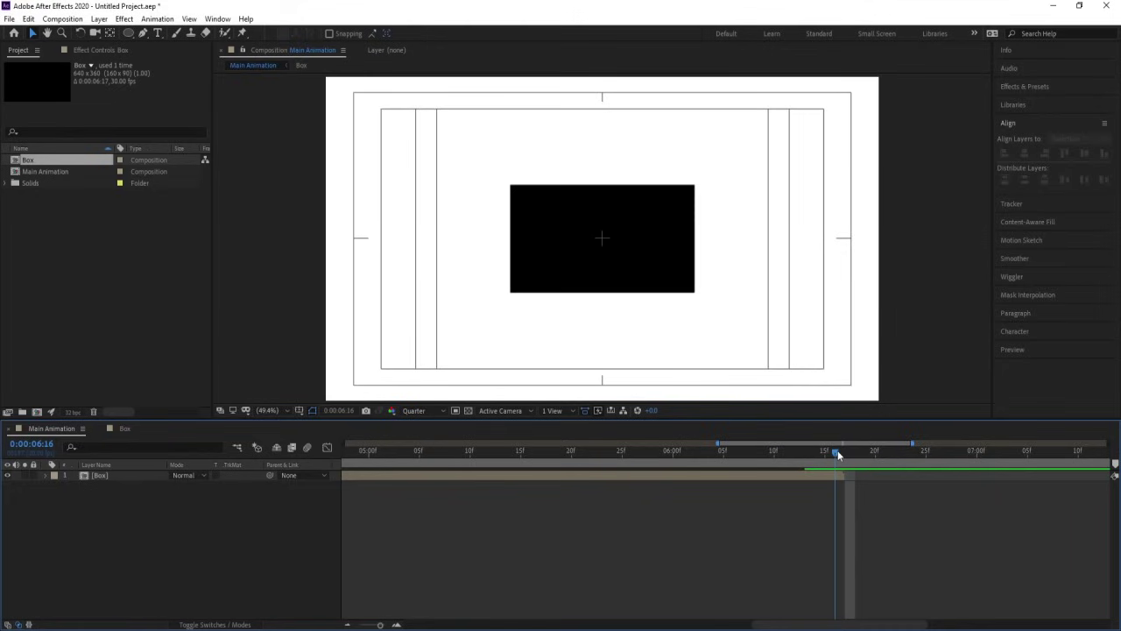
- End the Main Animation composition's work area at 0:00:06:16
key("n")
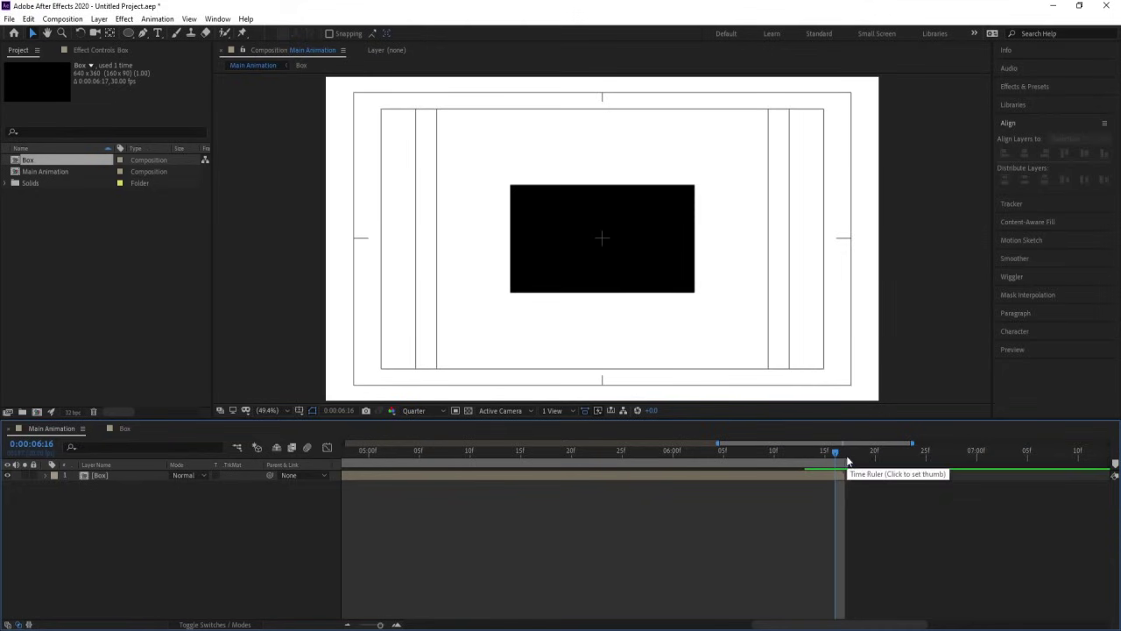
key("minus")
key("minus")
key("minus")
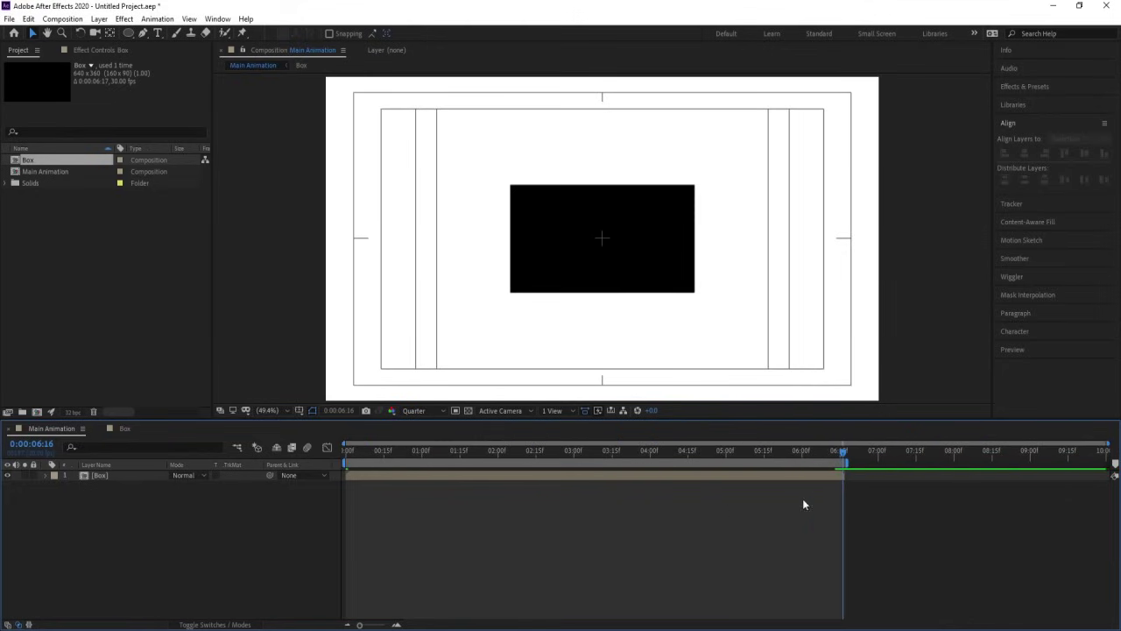
- Enable time remapping on the Box layer in the Main Animation composition
key("equal")
key("equal")
key("equal")
key("equal")
left_click(726, 474)
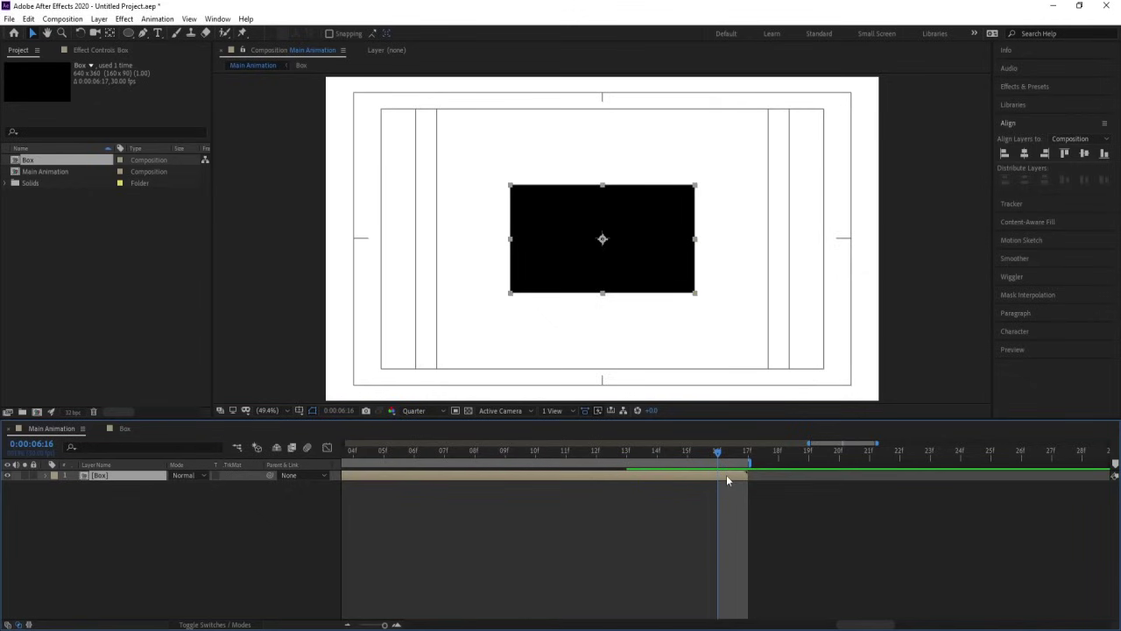
key("ctrl+alt+t")
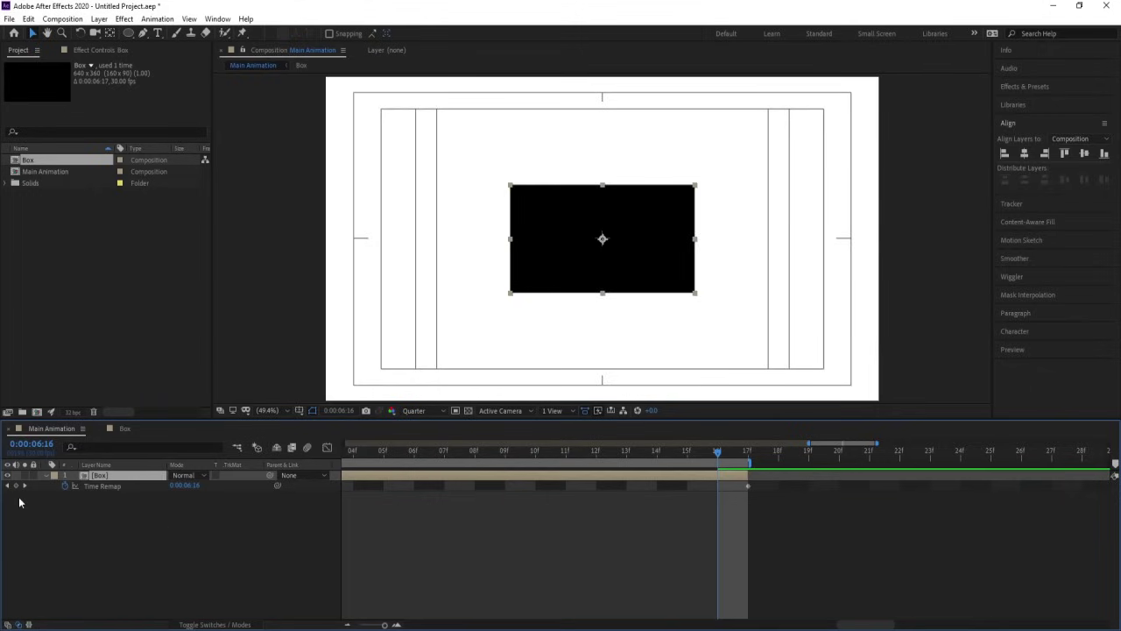
- Add a Time Remap keyframe to the Box layer at 0:00:06:16, one frame before its end
key("minus")
key("minus")
key("minus")
key("minus")
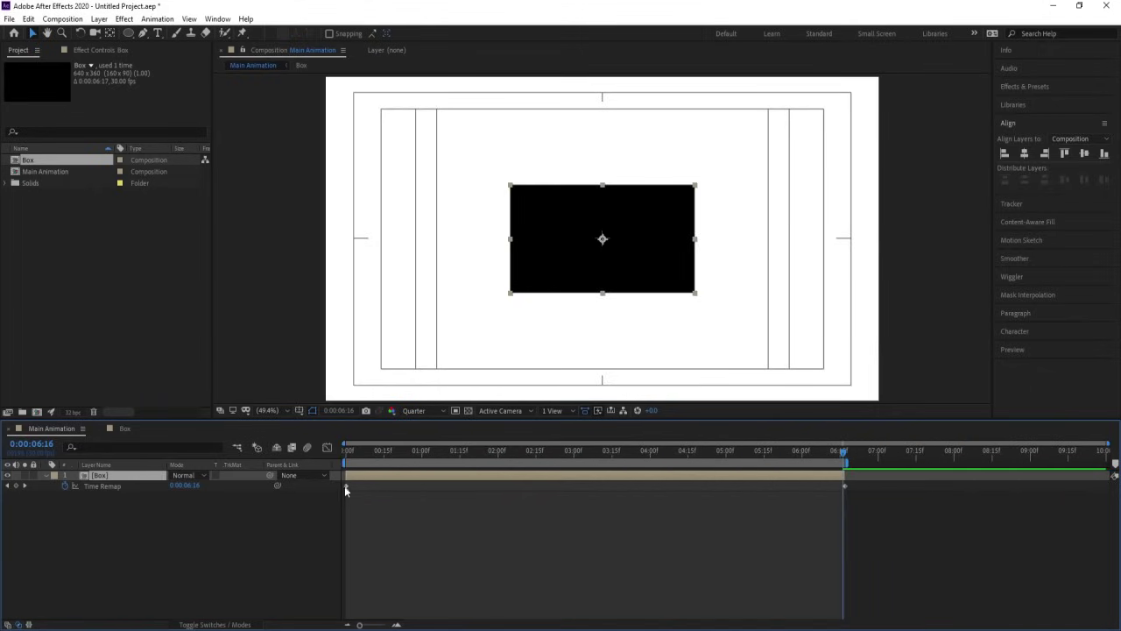
scroll(846, 488, "up", 5)
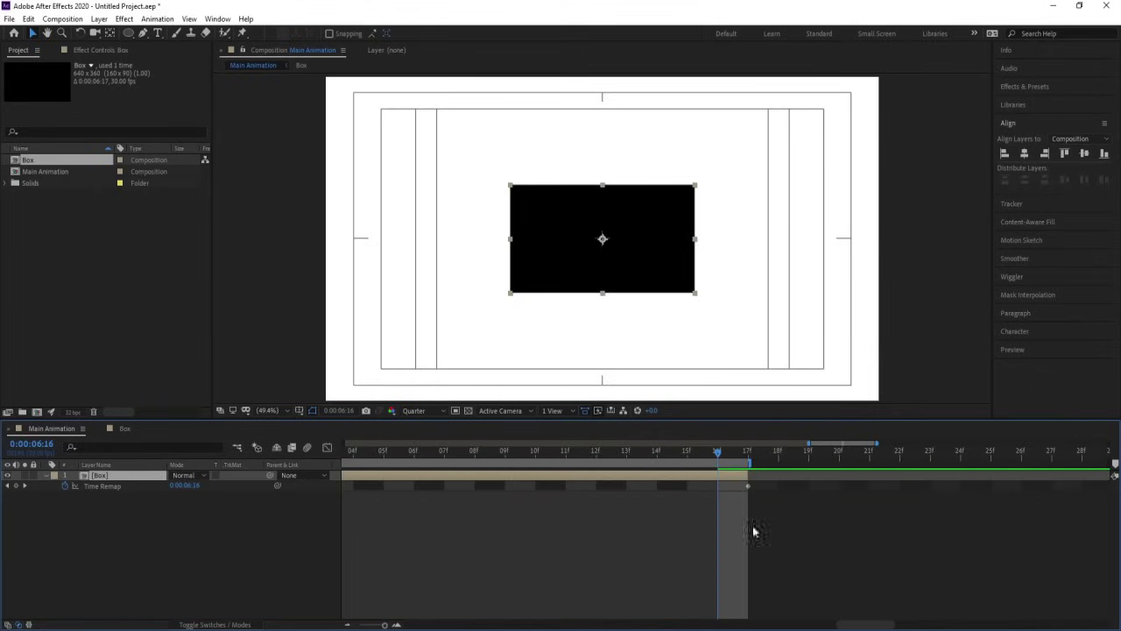
left_click(17, 486)
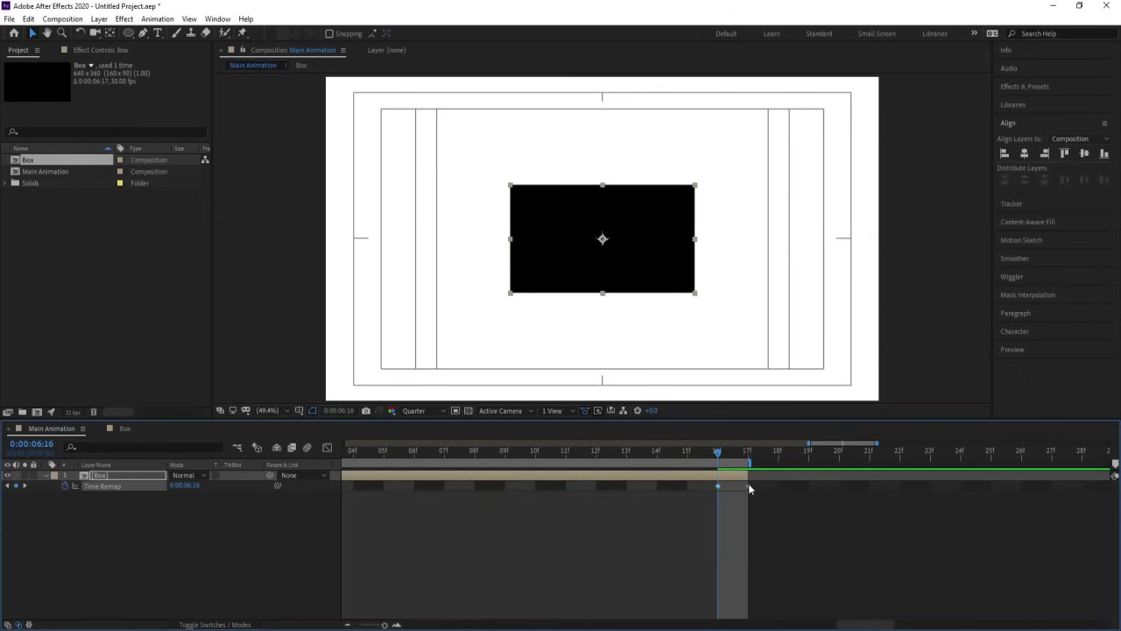
- Add a loopOut() expression to the Box layer's Time Remap property
scroll(637, 495, "down", 4)
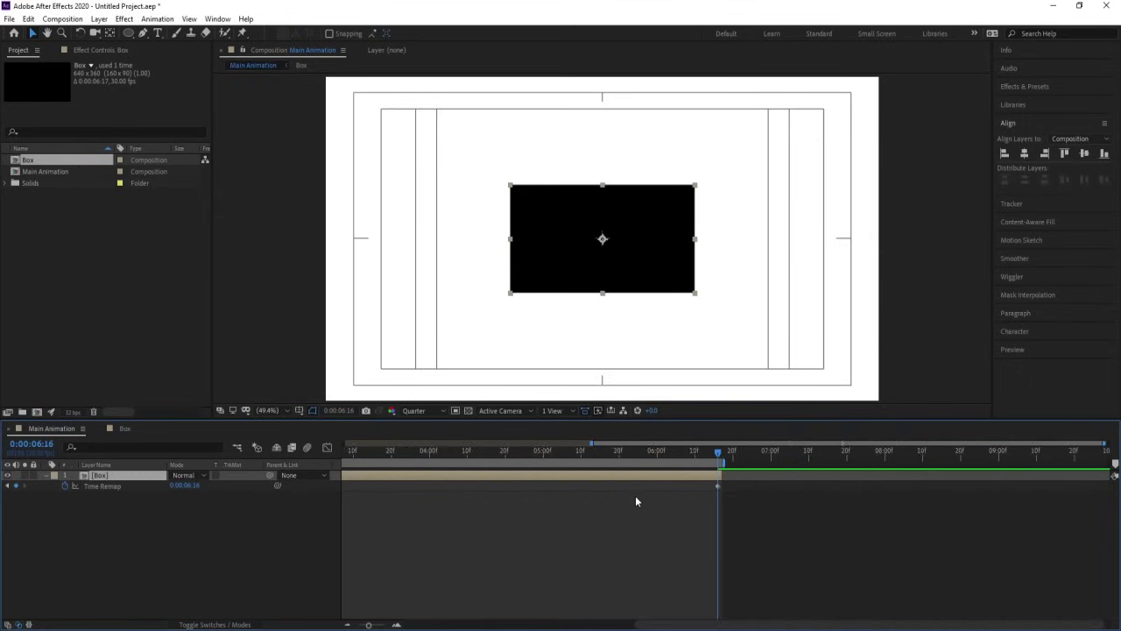
scroll(636, 497, "down", 2)
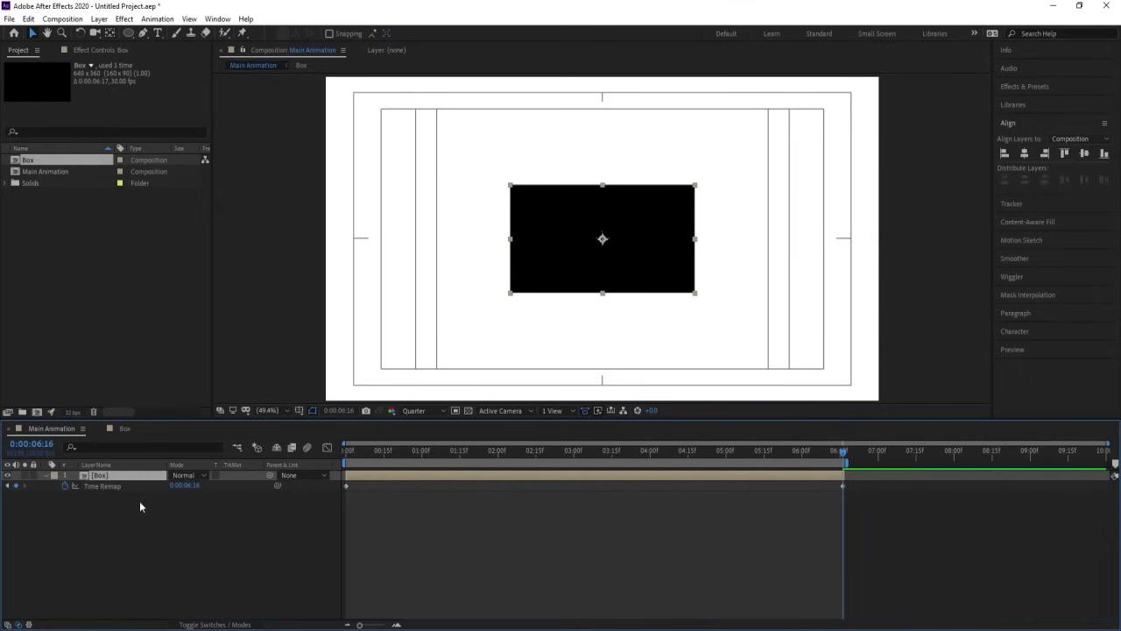
left_click(68, 488, "alt")
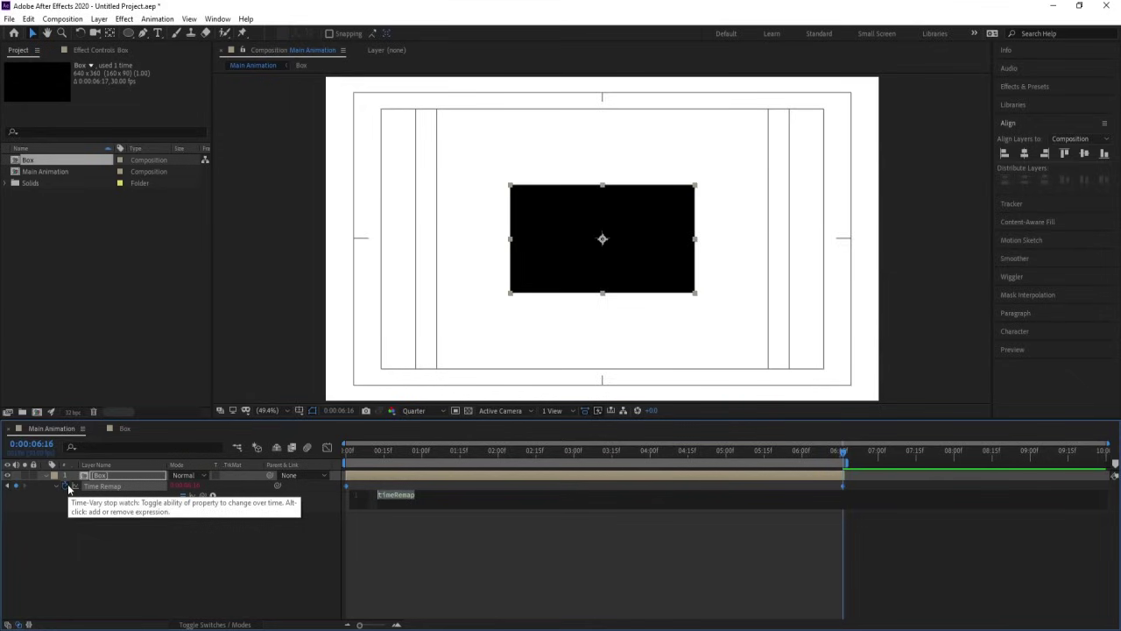
type("loop")
key("Down")
key("Down")
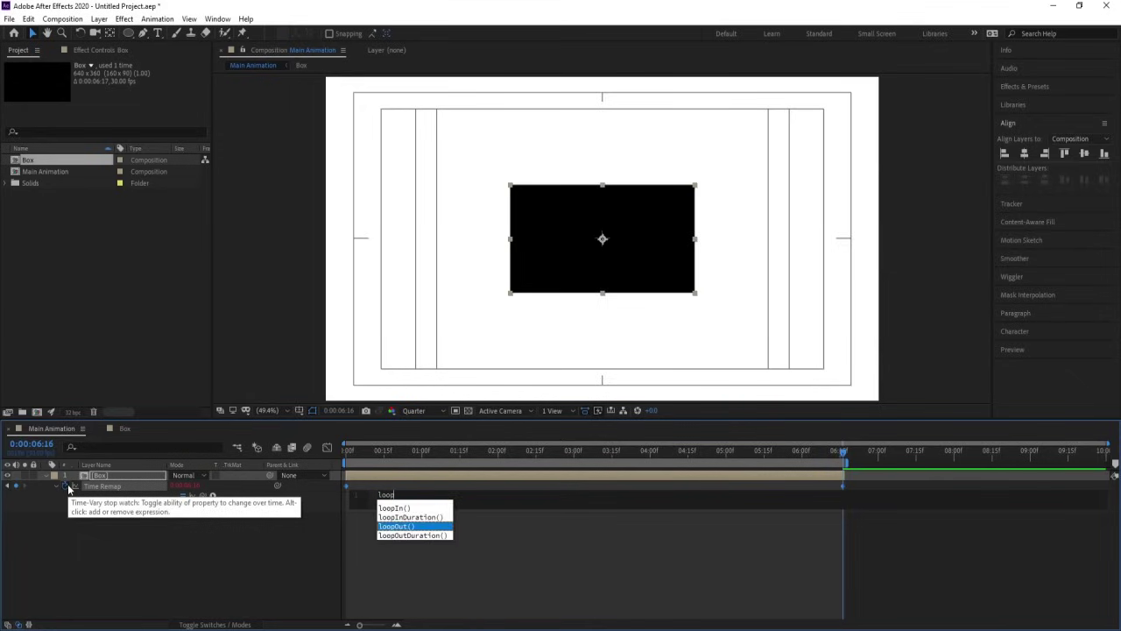
key("Return")
left_click(113, 517)
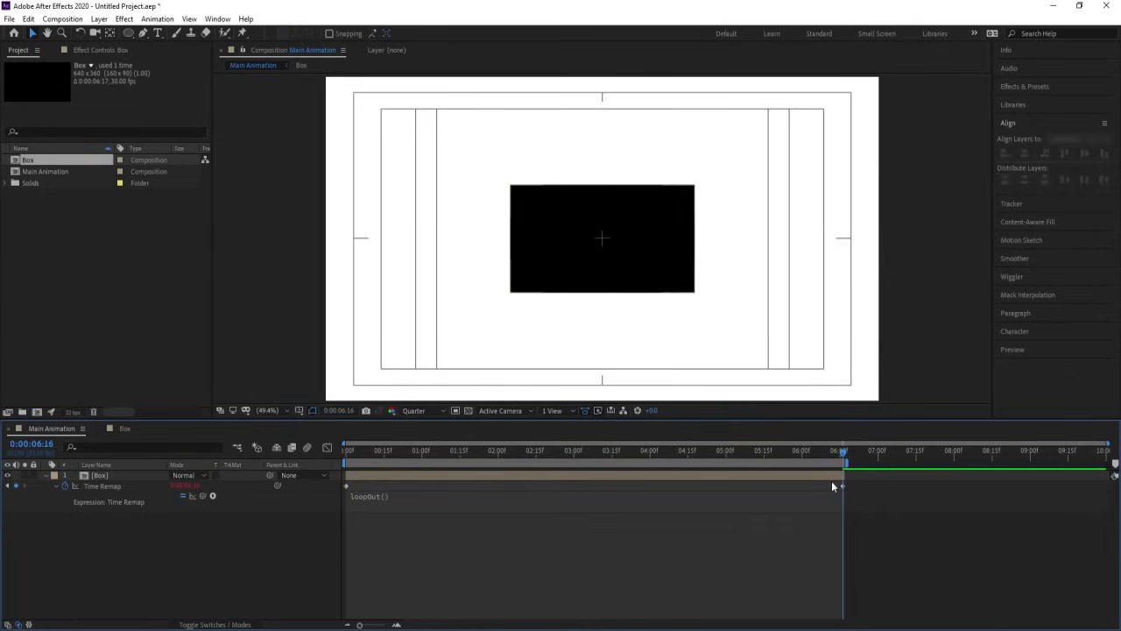
- Try extending the work area and the Box layer to the end of the composition and preview the loop
left_click_drag(952, 464, 1105, 464)
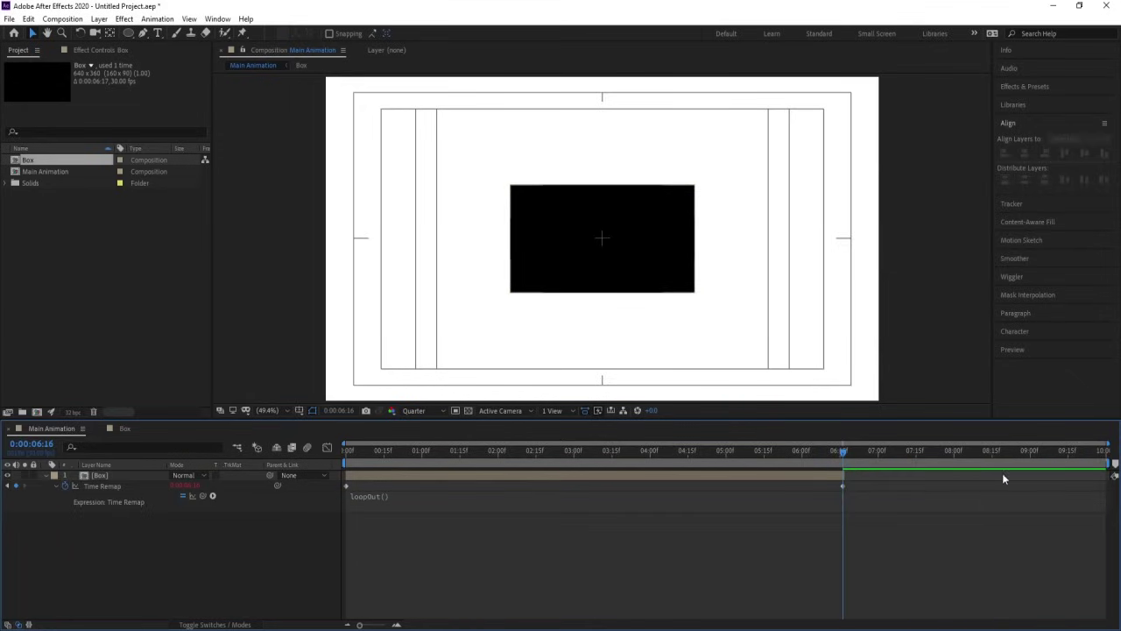
key("space")
key("space")
left_click_drag(844, 474, 1109, 475)
key("space")
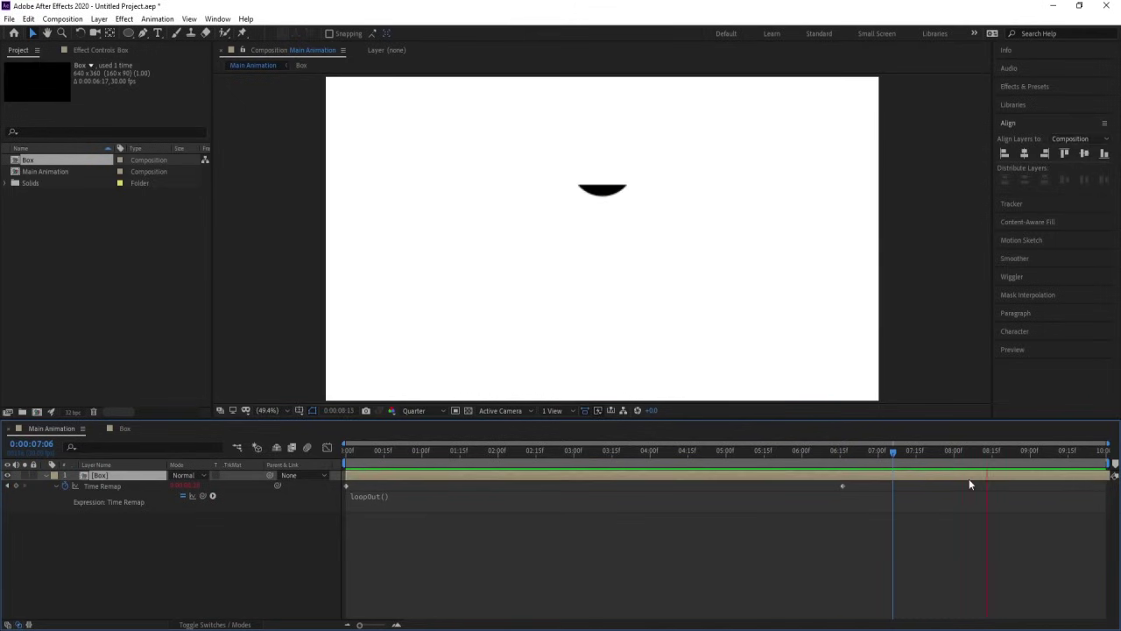
key("ctrl+z")
key("ctrl+z")
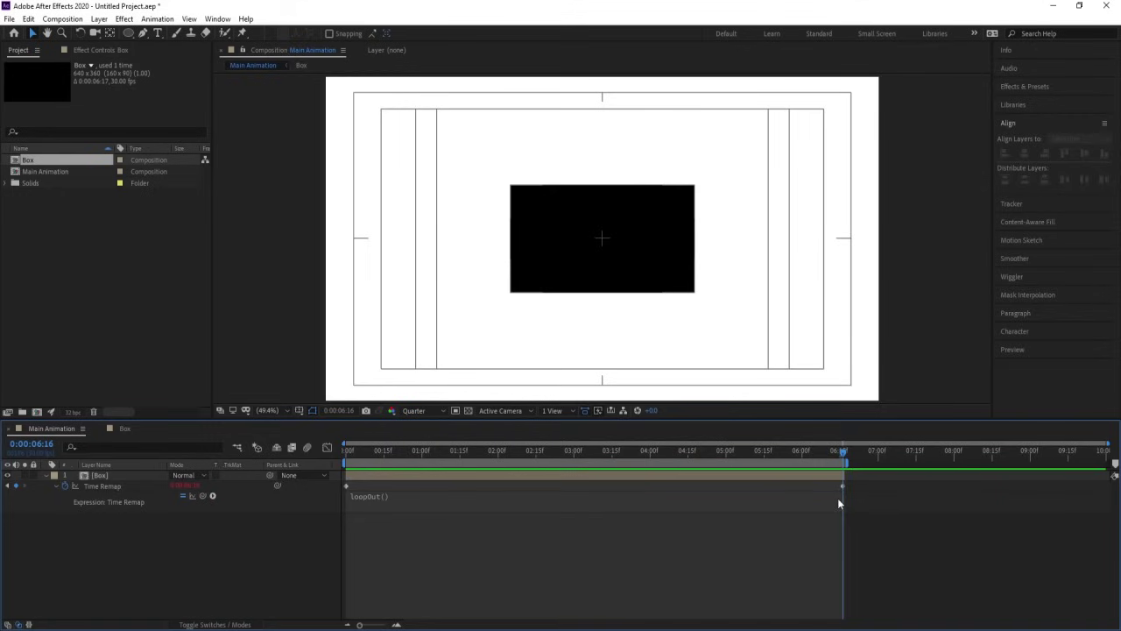
- Lengthen the Main Animation composition to 30 seconds and extend the Box layer to its new end
key("ctrl+k")
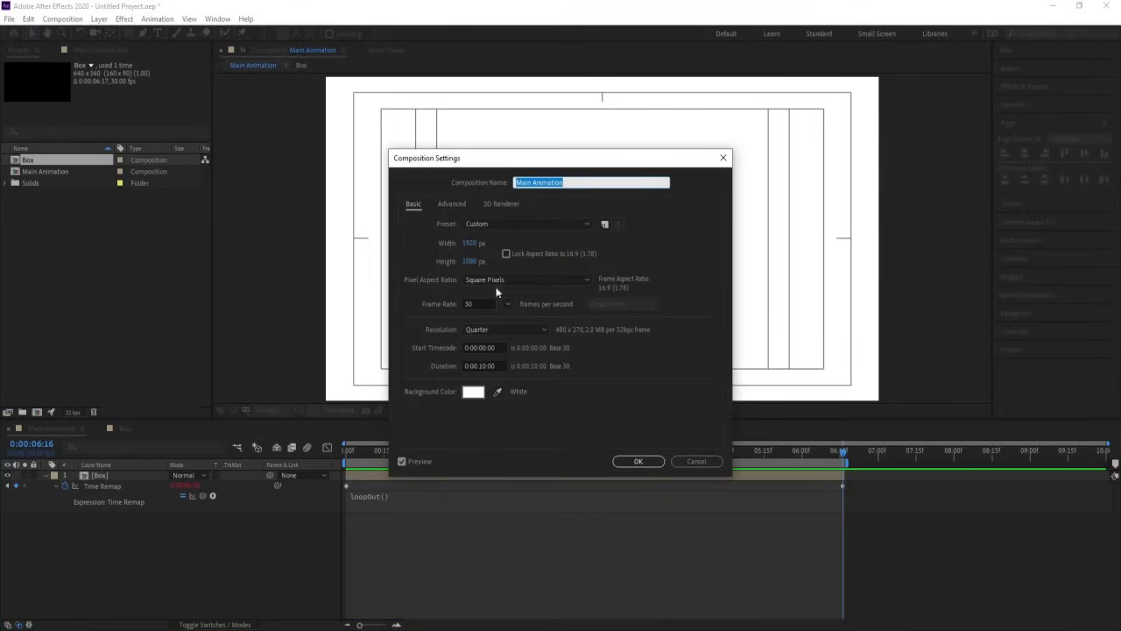
left_click(481, 365)
key("Return")
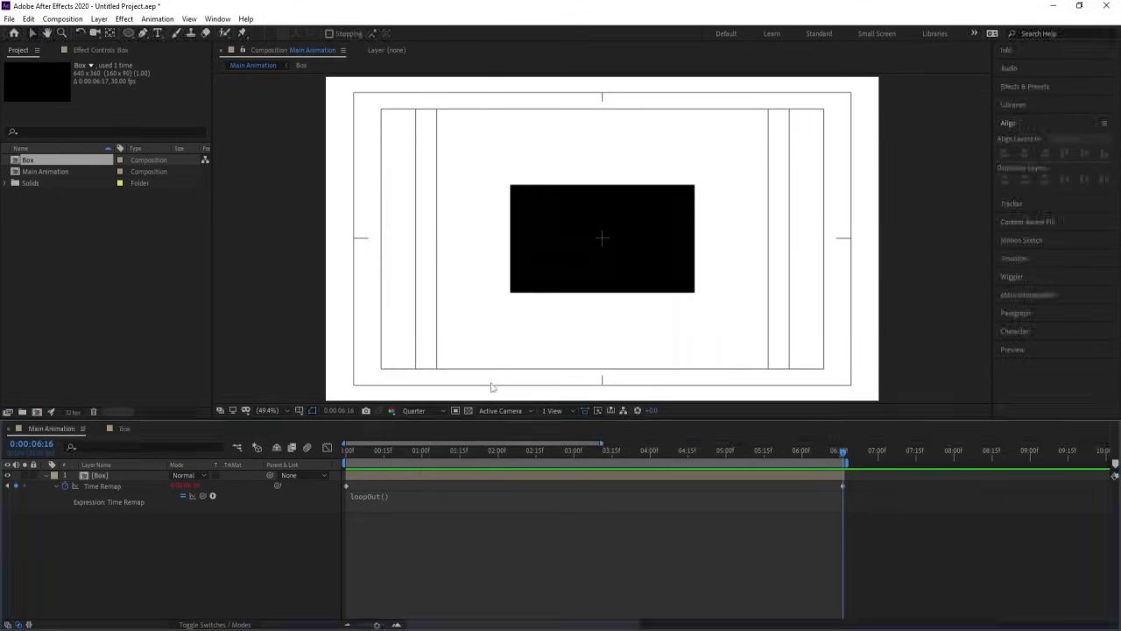
left_click_drag(591, 476, 1108, 476)
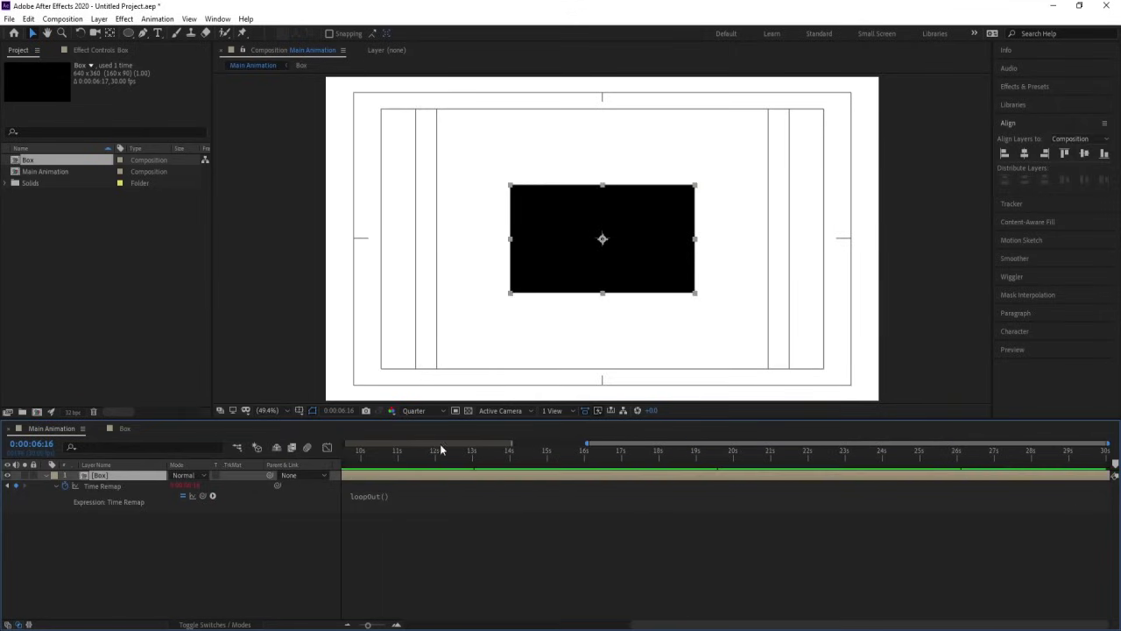
- Check the Box layer's final Time Remap keyframe at 0:00:06:16 against the last frame of the Box composition
left_click_drag(407, 453, 223, 469)
left_click(582, 453)
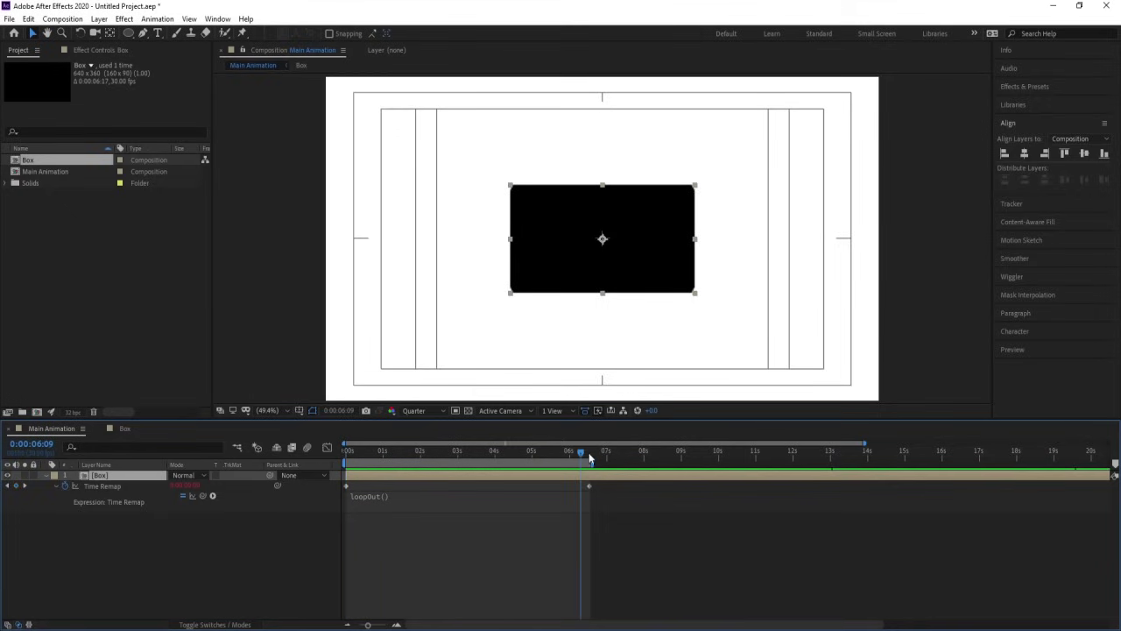
key("equal")
key("equal")
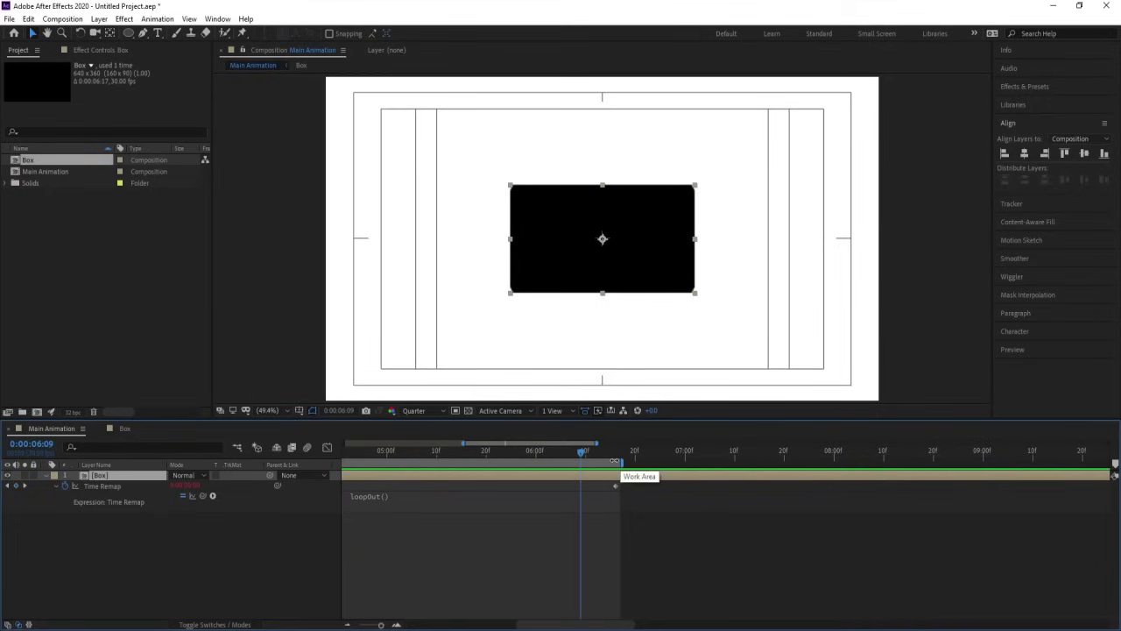
left_click(616, 454)
double_click(618, 475)
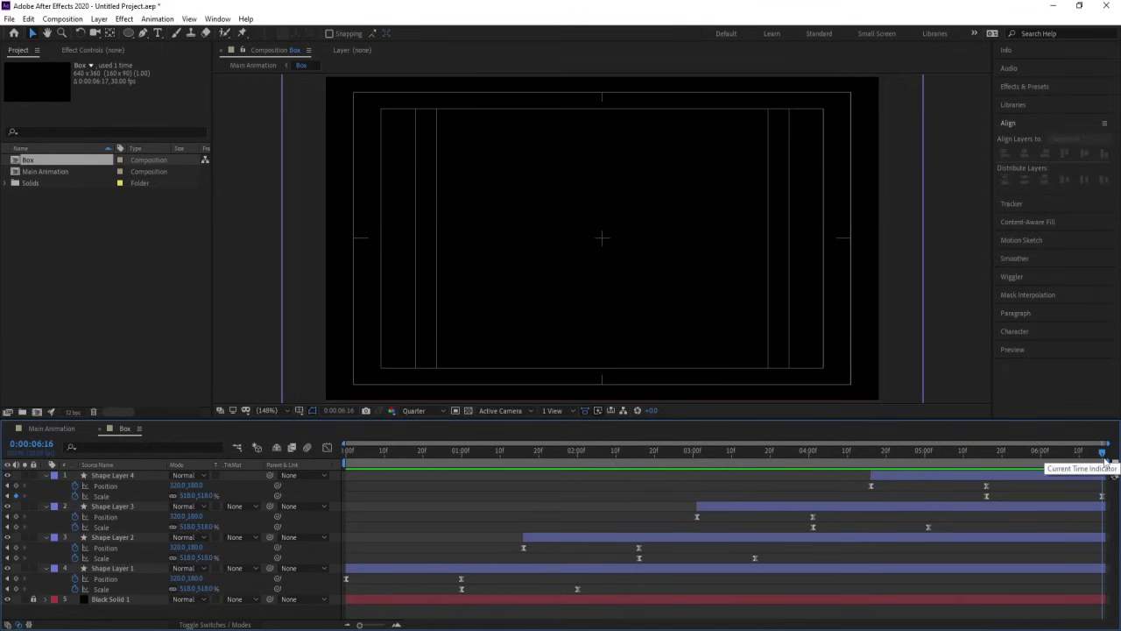
left_click(48, 428)
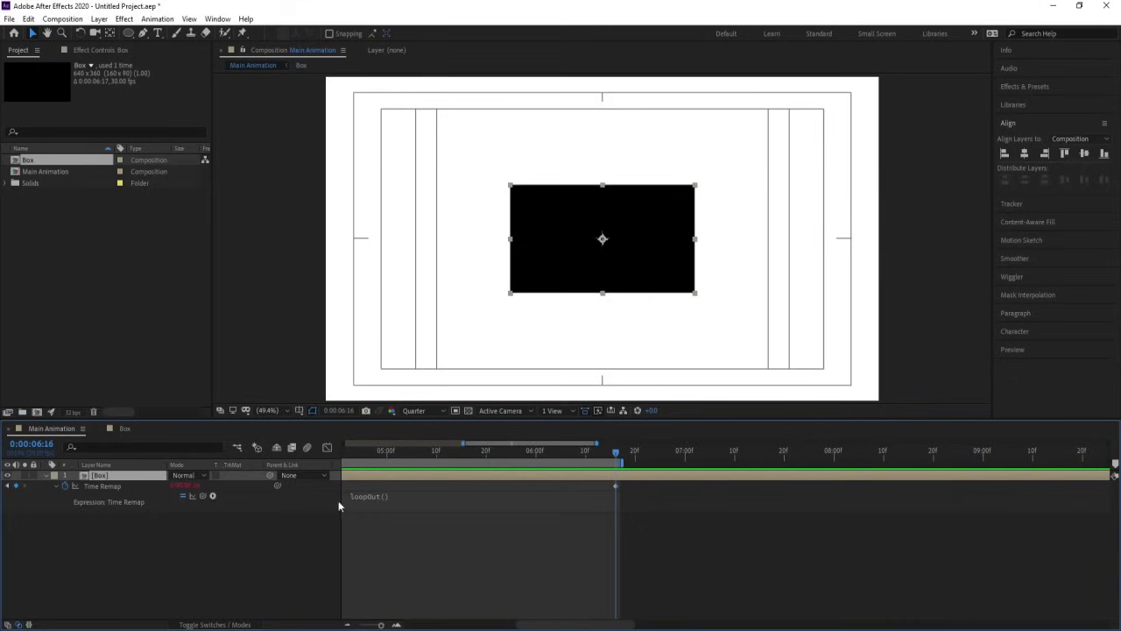
- Return to the first frame, collapse the Box layer and align it to the top-left corner of the composition
key("minus")
key("minus")
key("minus")
left_click_drag(393, 456, 109, 458)
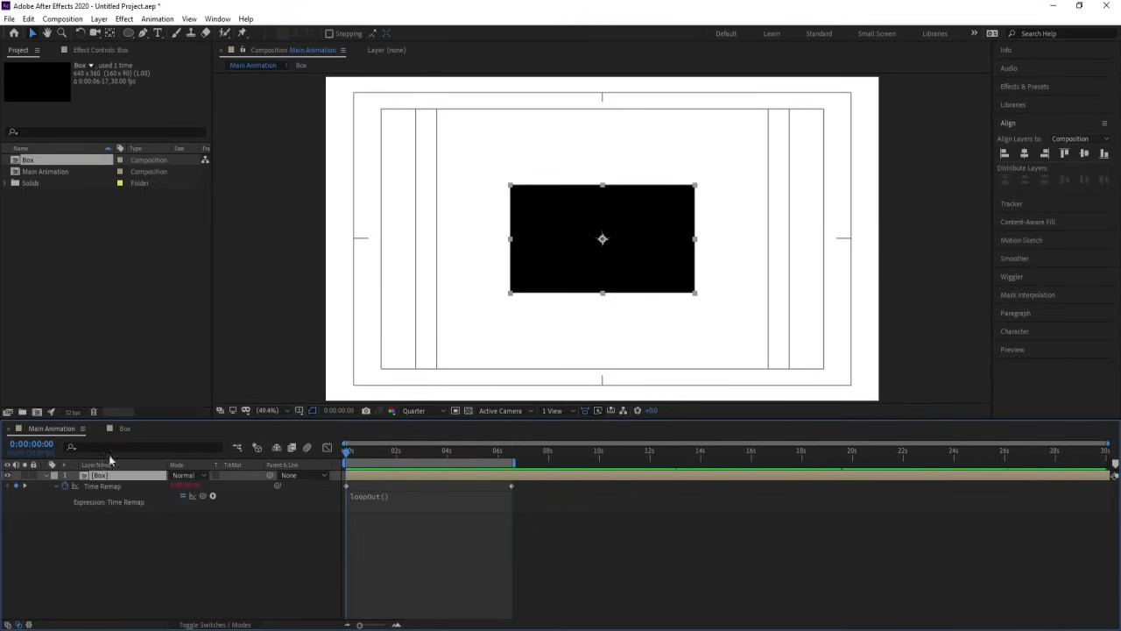
left_click(46, 473)
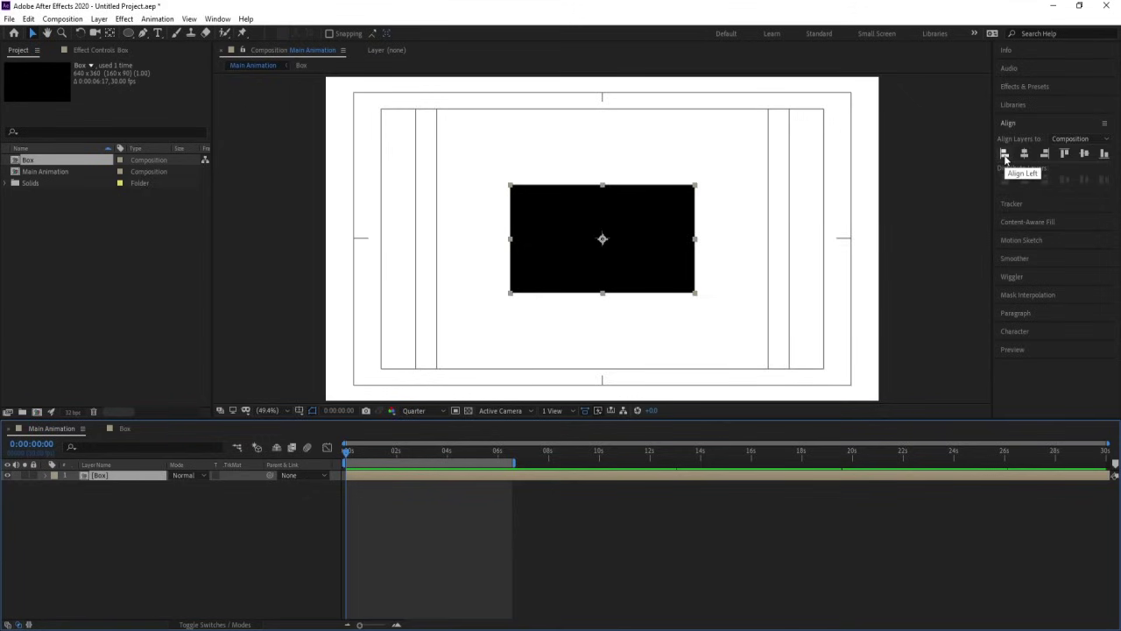
left_click(1005, 154)
left_click(1064, 153)
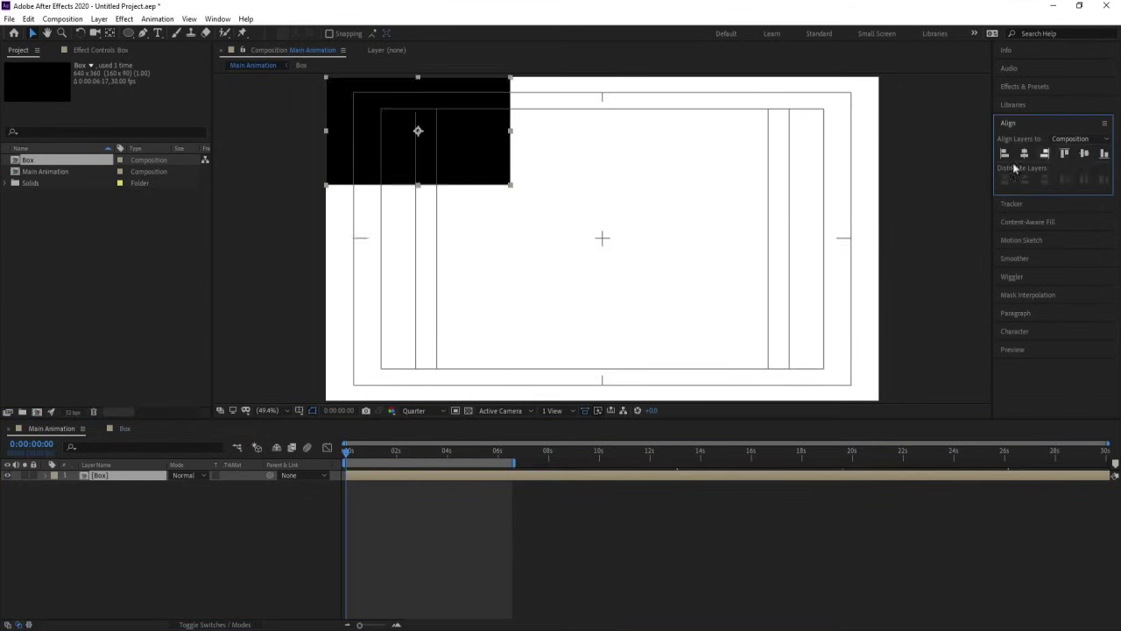
- Duplicate the Box layer twice and, with snapping enabled, place the copies side by side to complete the top row
left_click(129, 479)
key("ctrl+d")
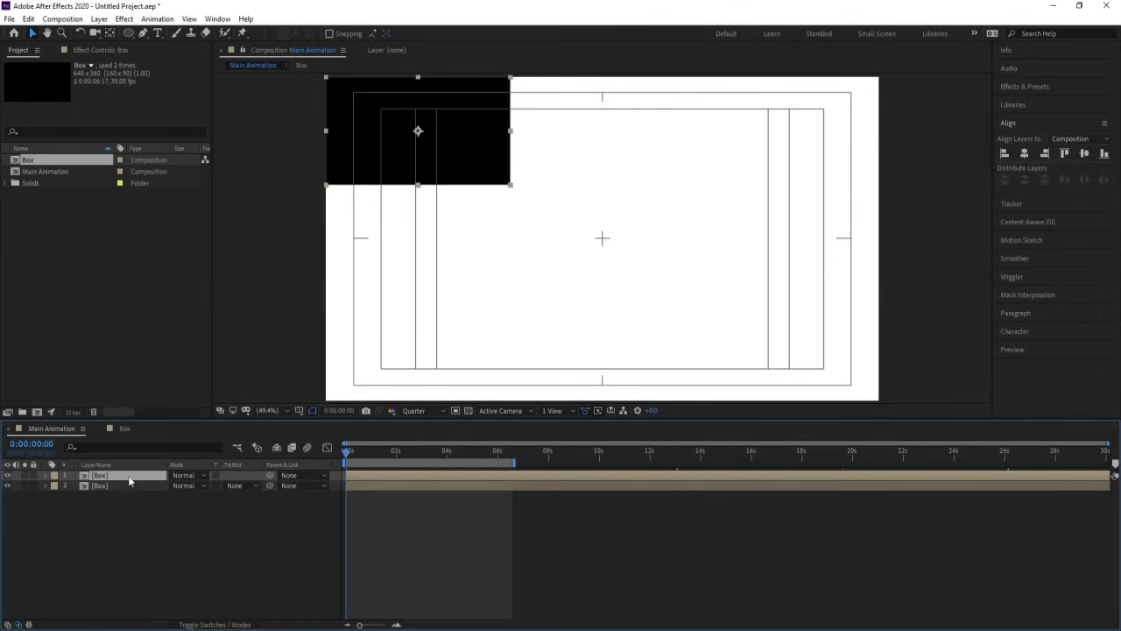
left_click_drag(346, 125, 514, 131)
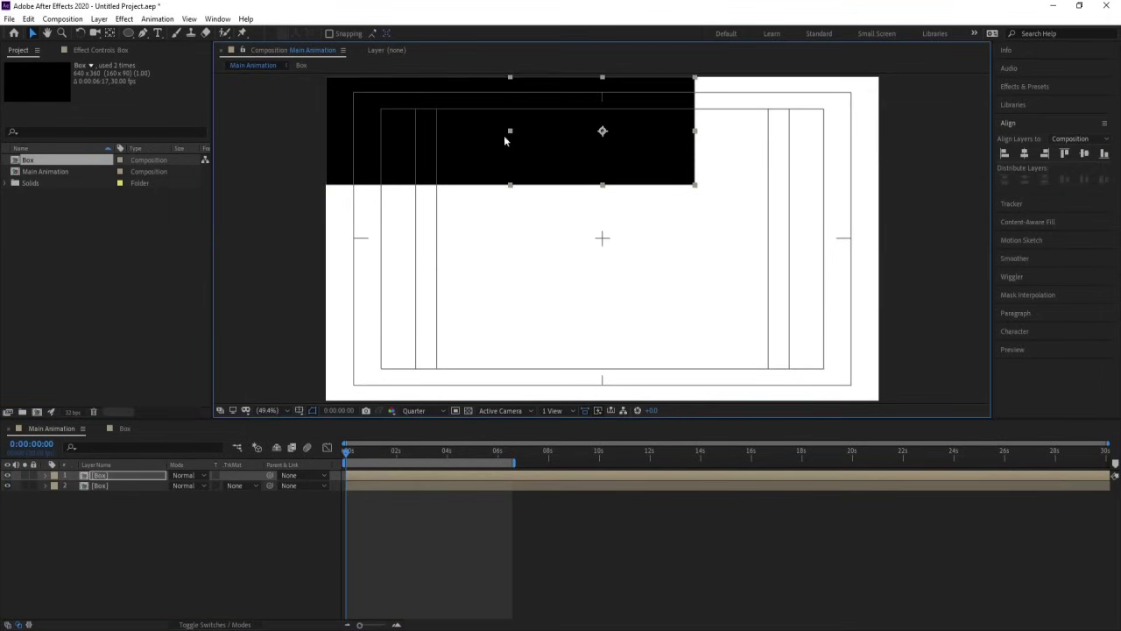
left_click(329, 33)
key("Caps_Lock")
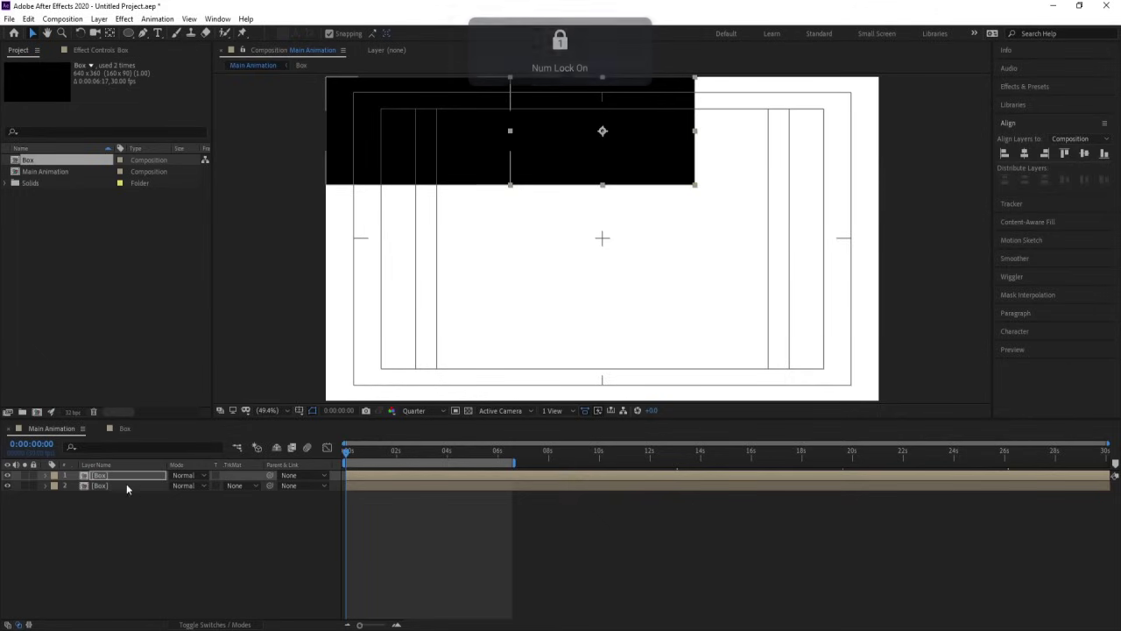
key("ctrl+d")
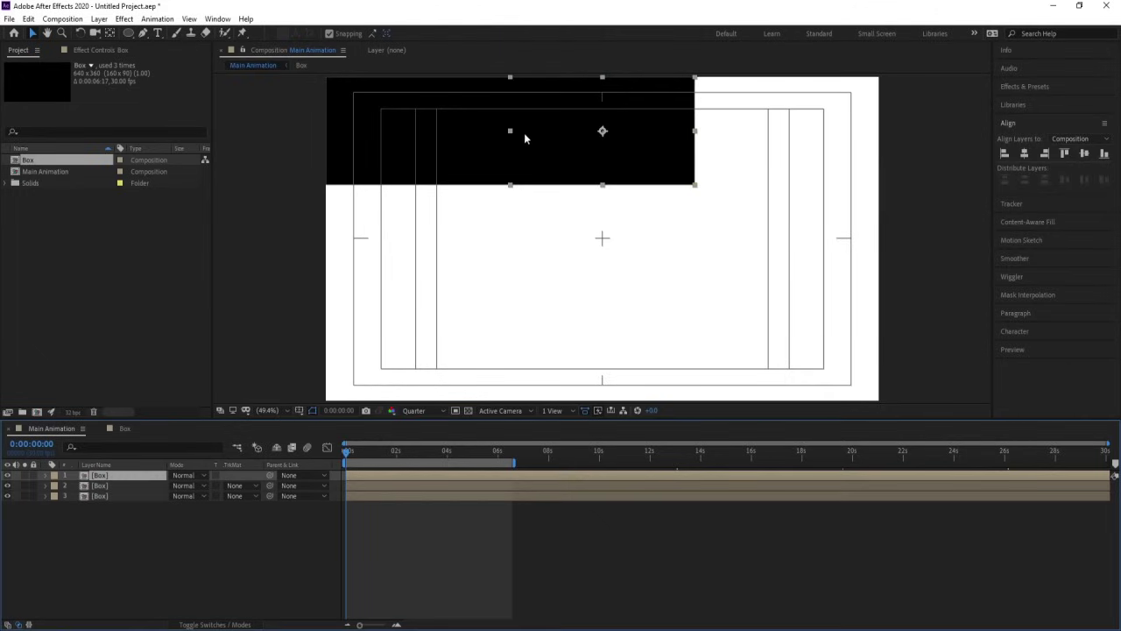
left_click(526, 137)
left_click_drag(526, 136, 711, 133)
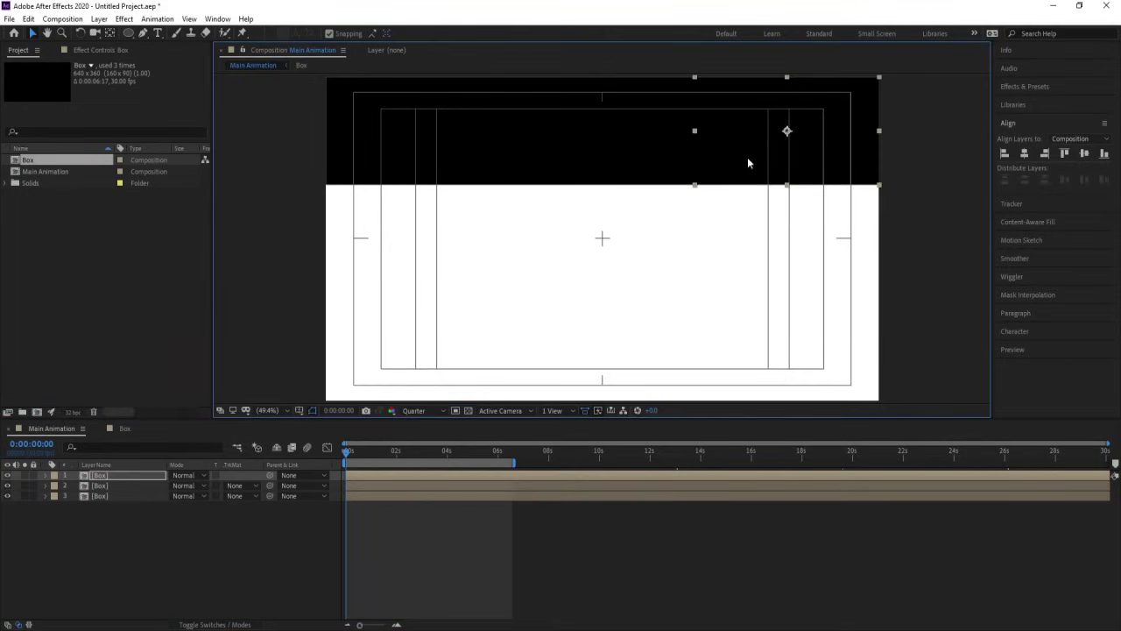
- Duplicate the Box layer three more times and snap the copies edge to edge to fill the middle row
key("ctrl+d")
left_click_drag(751, 121, 417, 201)
key("ctrl+d")
left_click_drag(339, 242, 708, 245)
key("ctrl+d")
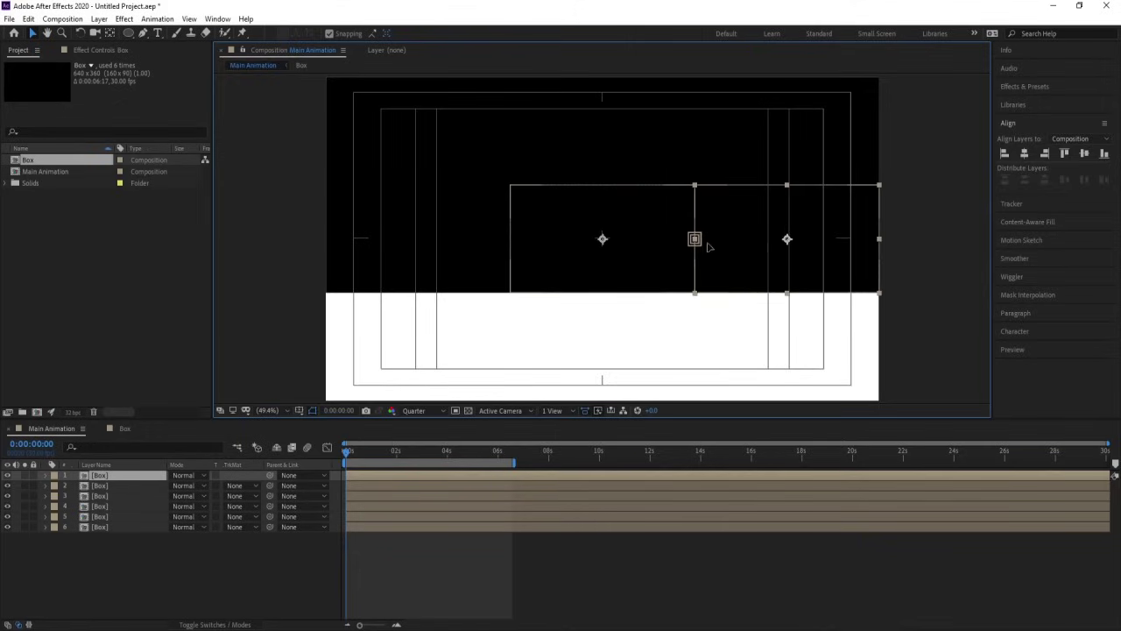
- Fill the bottom row with three more Box duplicates, preview the nine-box grid and return to the first frame
key("ctrl+d")
left_click_drag(790, 198, 422, 308)
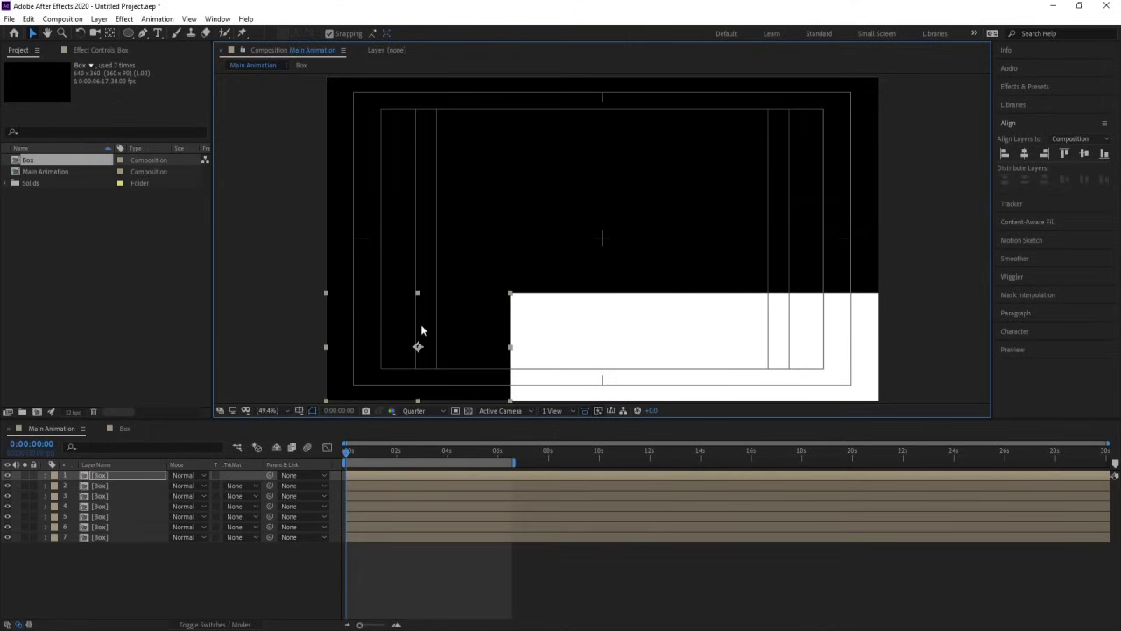
key("ctrl+d")
left_click_drag(346, 351, 719, 349)
key("ctrl+d")
key("F2")
key("space")
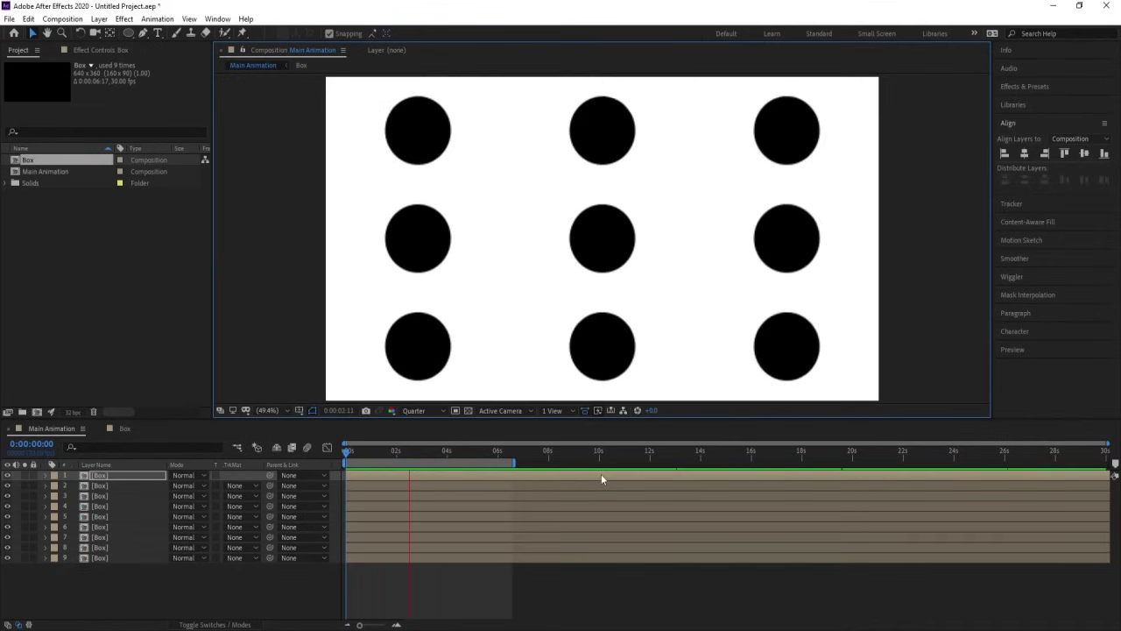
left_click(786, 347)
left_click_drag(375, 455, 302, 451)
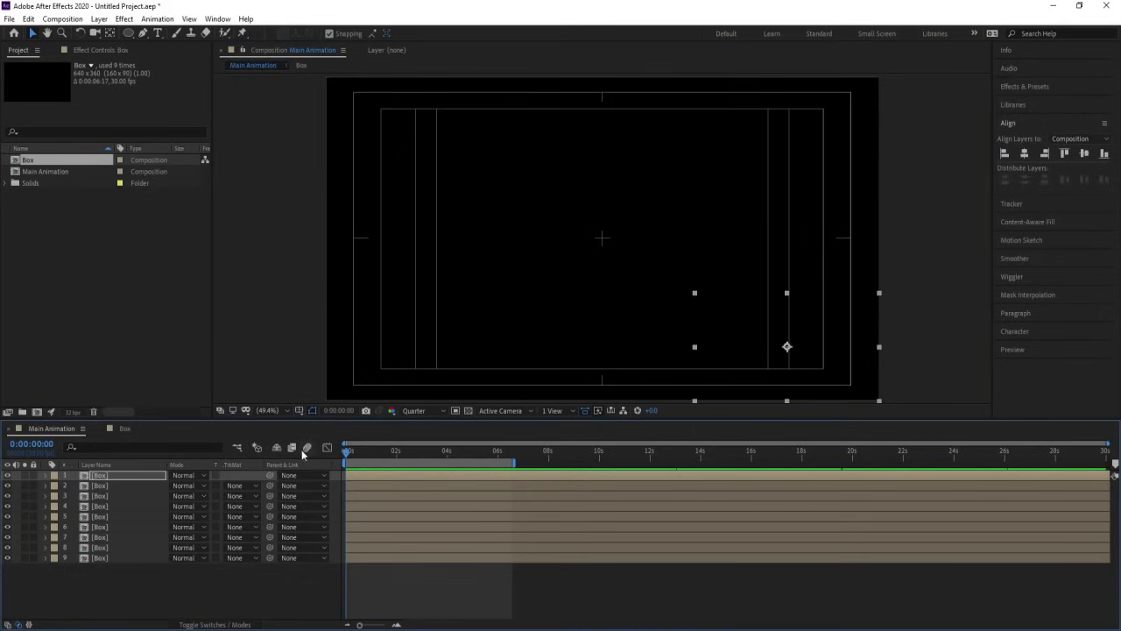
- Shift the top-middle Box layer to start at 0:00:00:20 and the top-right one to start at 0:00:01:10
key("=")
left_click(396, 452)
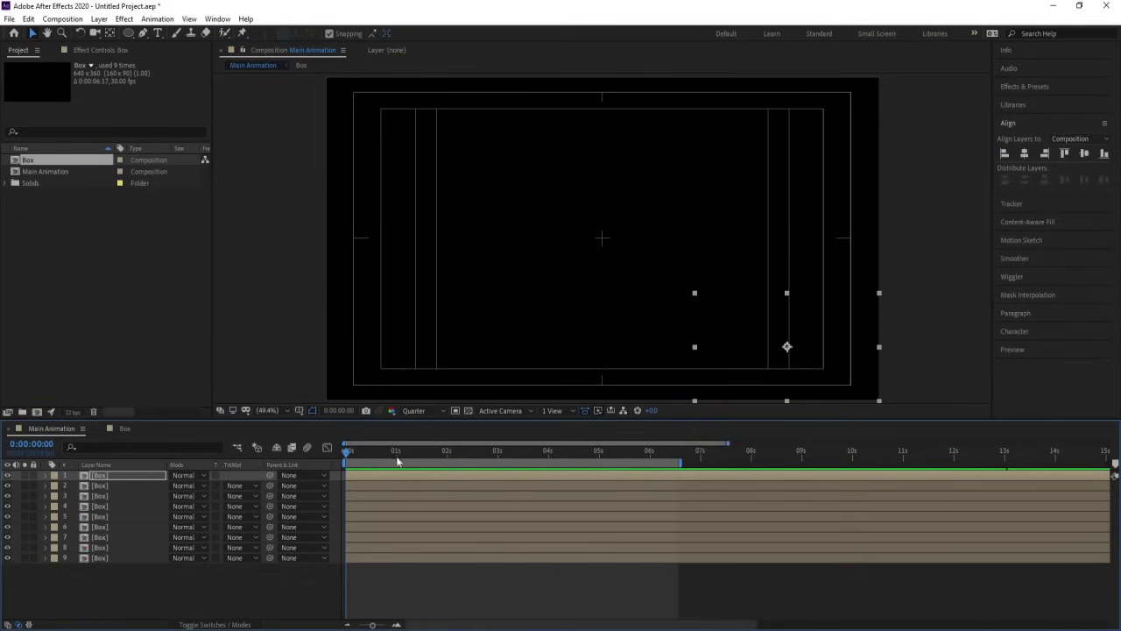
left_click(403, 548)
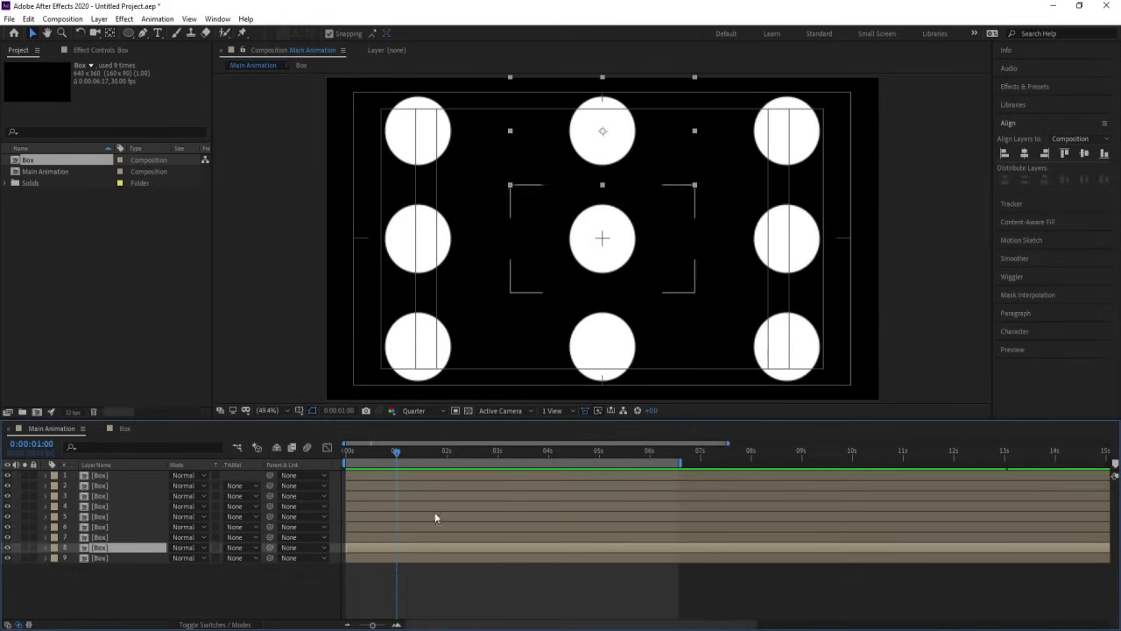
key("equal")
key("Home")
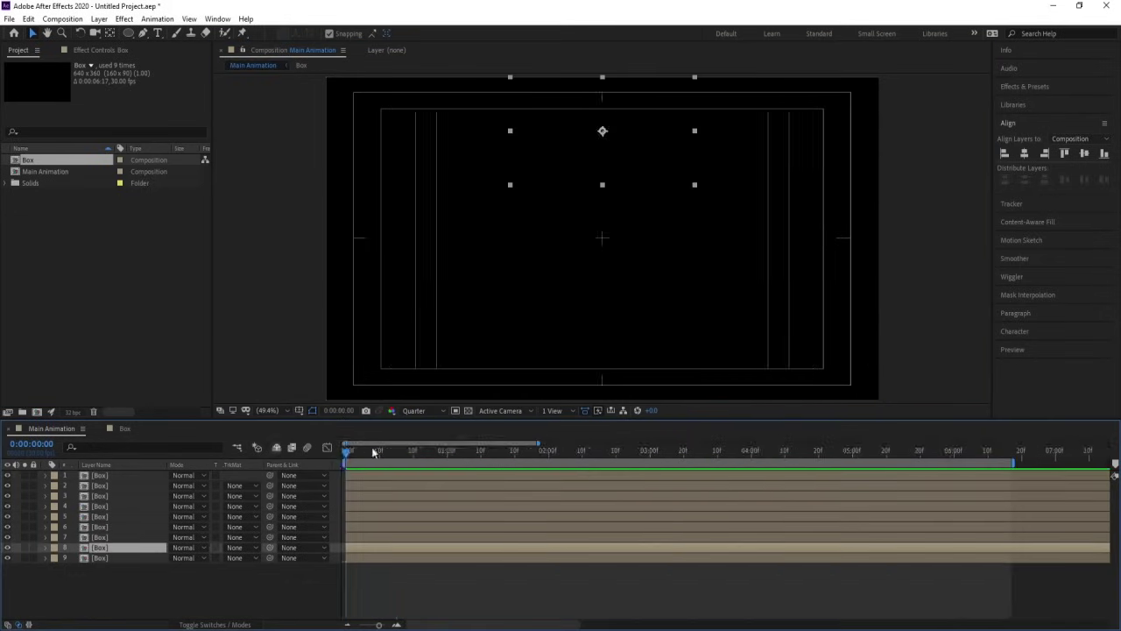
left_click(415, 456)
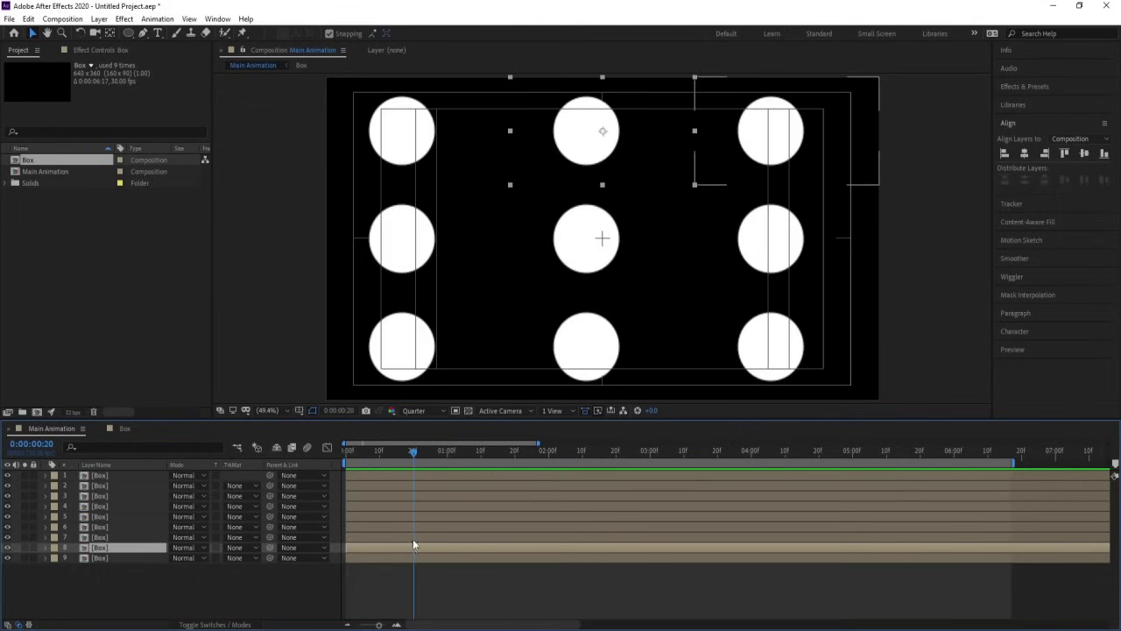
key("alt+bracketleft")
left_click(481, 455)
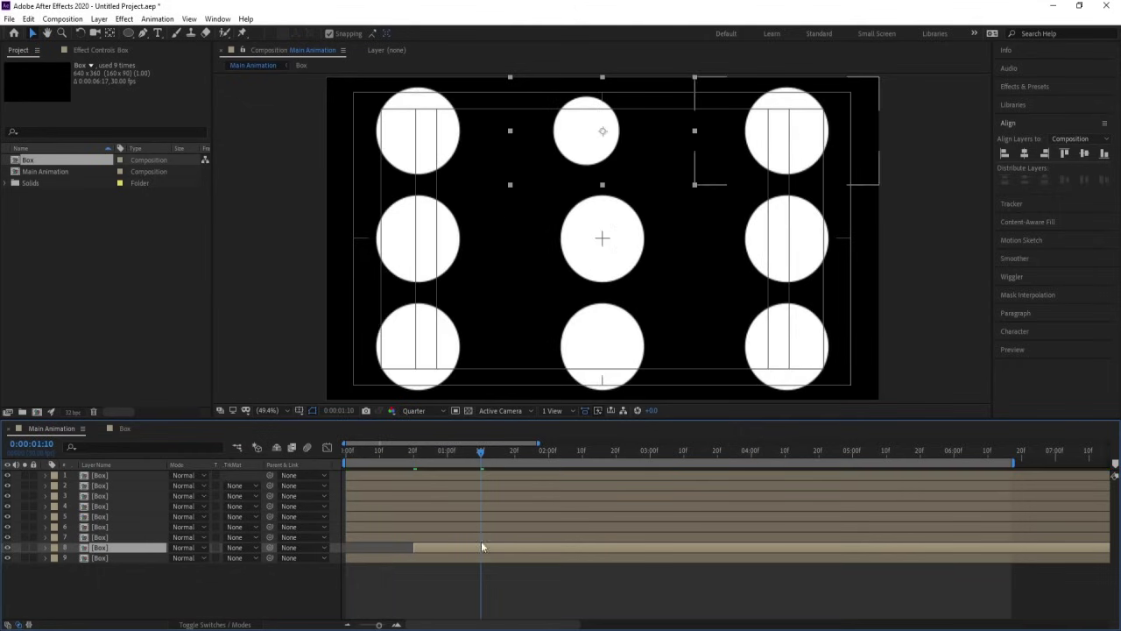
left_click(482, 536)
key("alt+bracketleft")
- Shift the middle row's left Box layer to start at 0:00:02:00 and its center one to start at 0:00:02:20
left_click(547, 452)
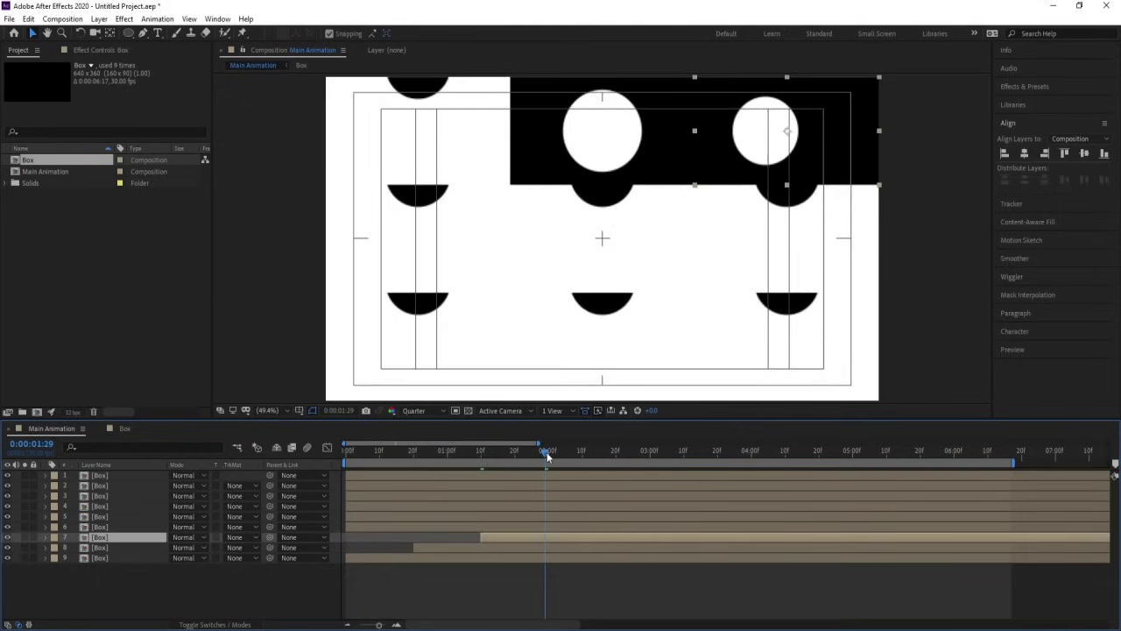
left_click(544, 527)
key("alt+bracketleft")
left_click(615, 452)
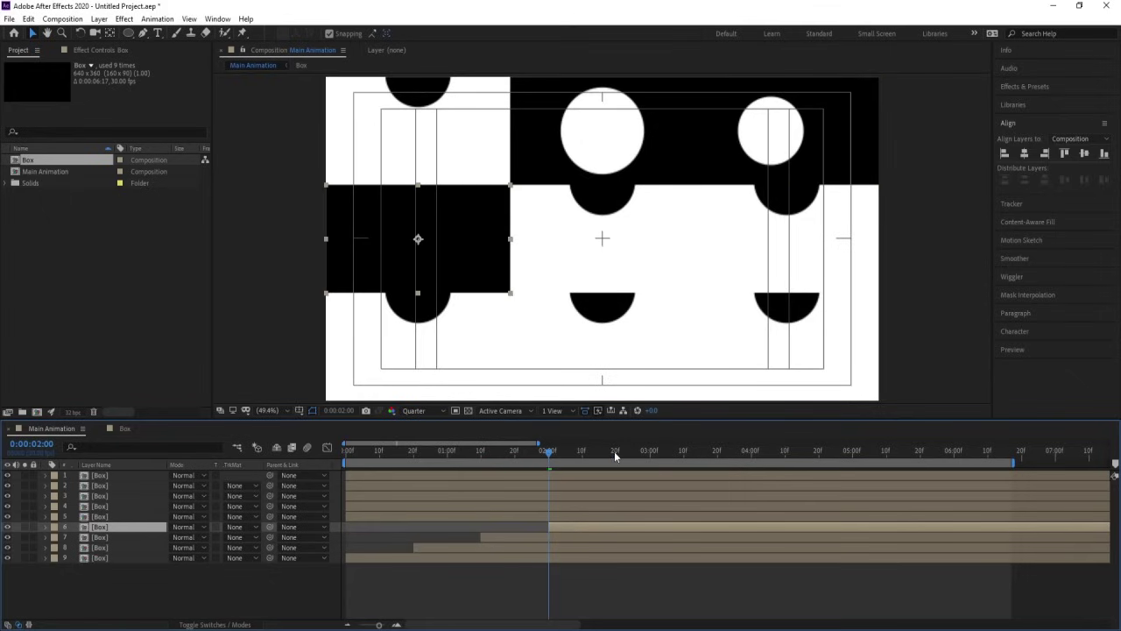
left_click(605, 515)
key("alt+bracketleft")
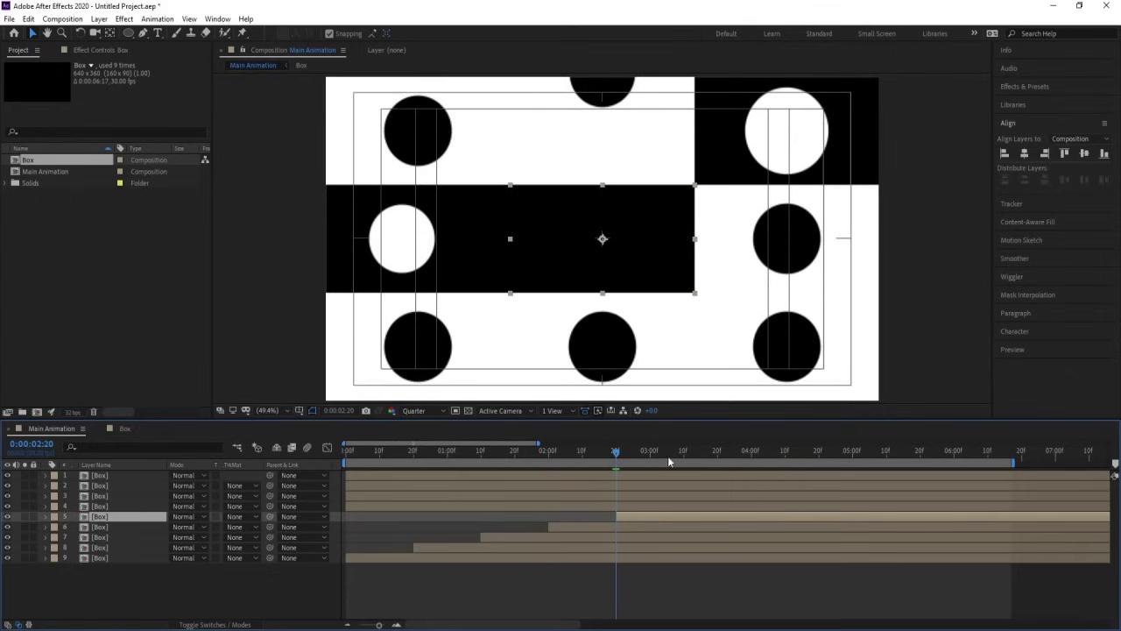
- Shift the middle row's right Box layer to start at 0:00:03:10 and the bottom-left one to start at 0:00:04:00
left_click(684, 451)
left_click(679, 501)
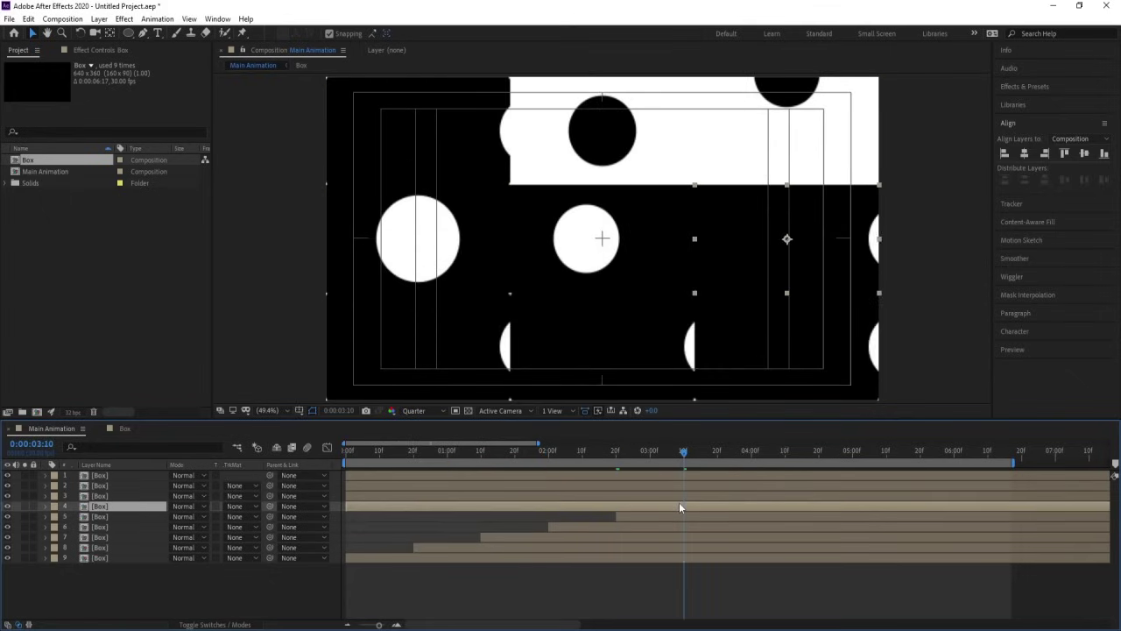
key("alt+bracketleft")
left_click(751, 452)
left_click(750, 495)
key("alt+bracketleft")
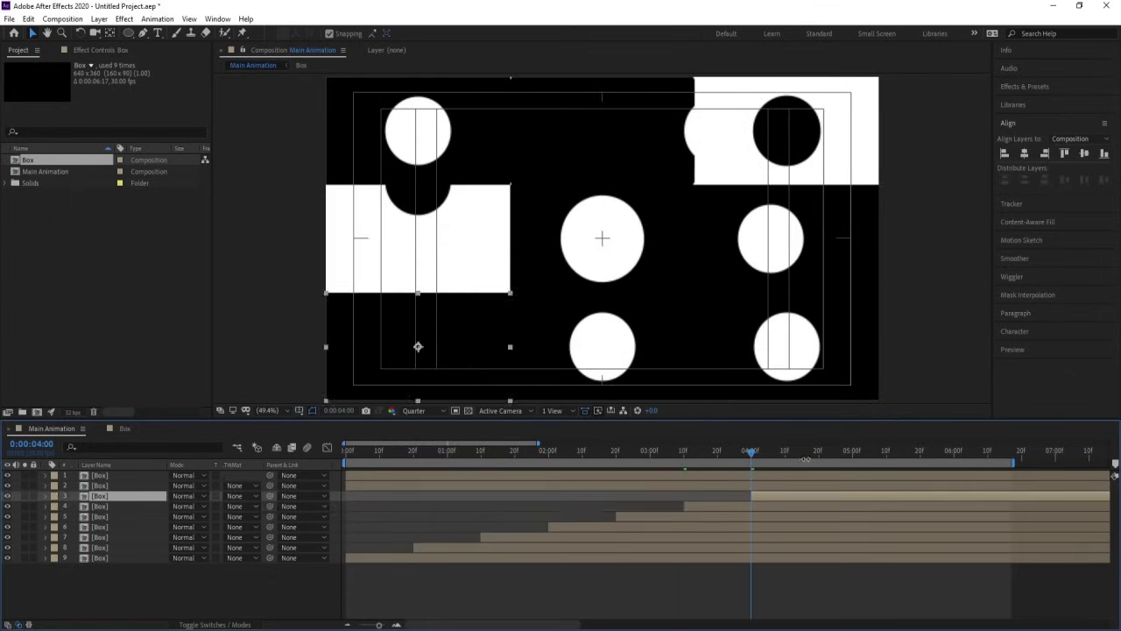
- Shift the bottom-center Box layer to start at 0:00:04:20 and the bottom-right one to start at 0:00:05:10
left_click(819, 452)
left_click(827, 486)
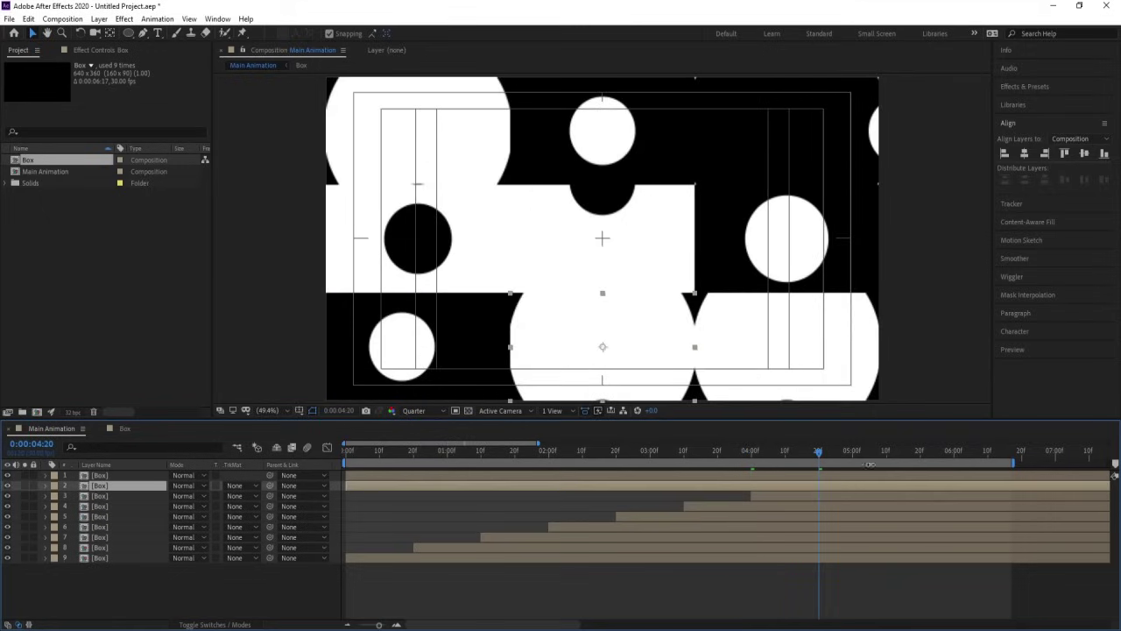
key("alt+bracketleft")
left_click(886, 452)
left_click(890, 474)
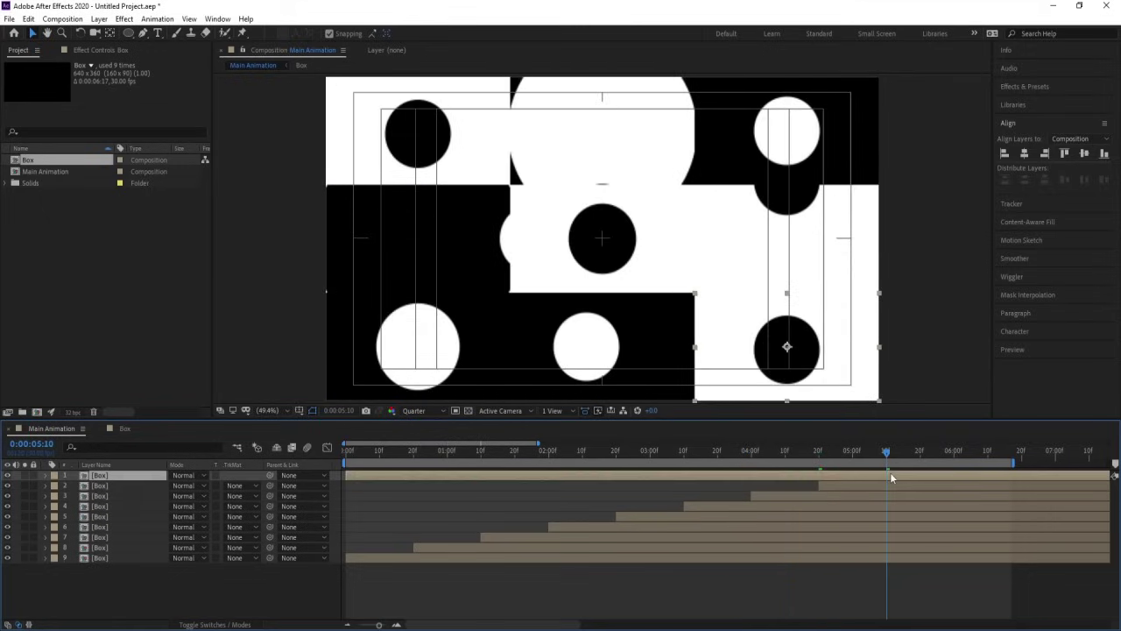
key("alt+bracketleft")
- Move all nine Box layers earlier together so the bottom-right one starts at 0:00:00:00, and preview the loop
key("ctrl+a")
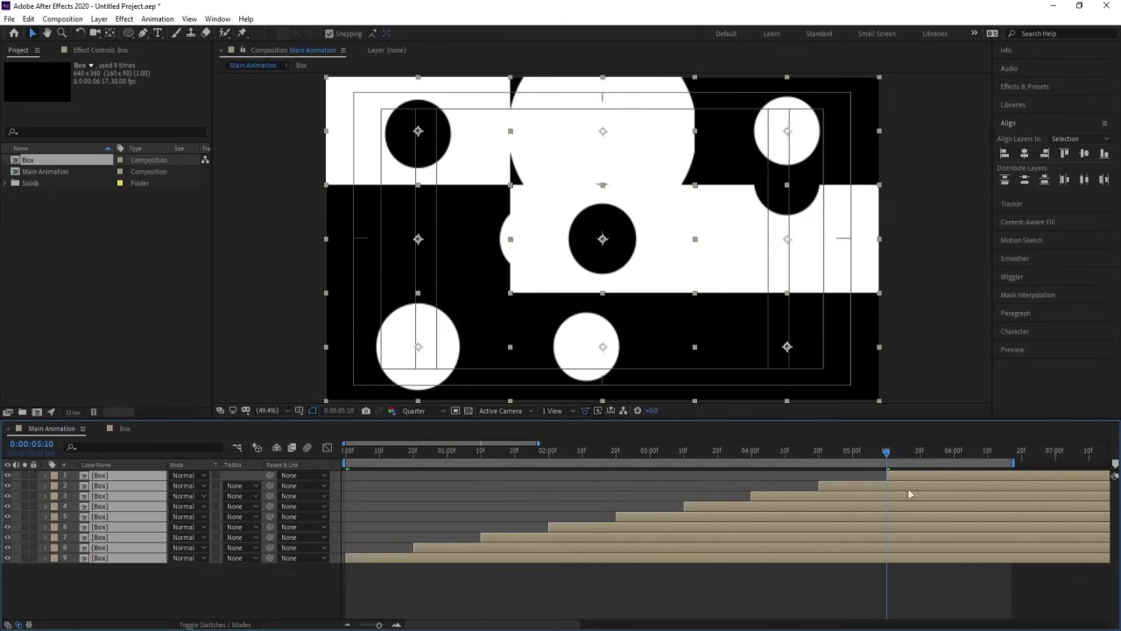
left_click_drag(914, 479, 332, 452)
key("space")
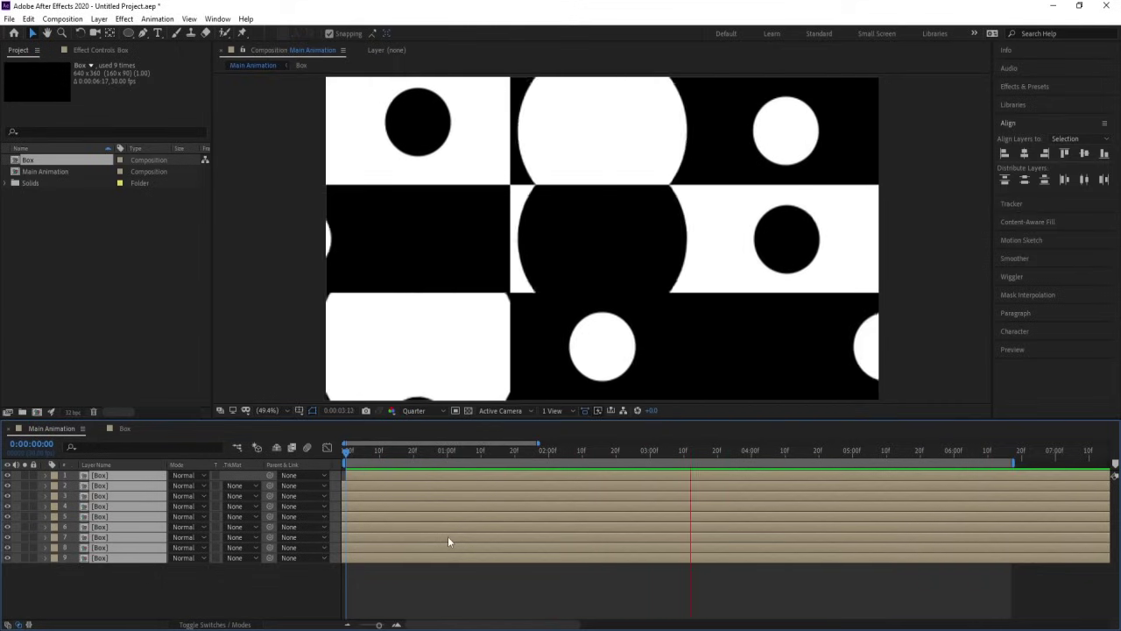
key("space")
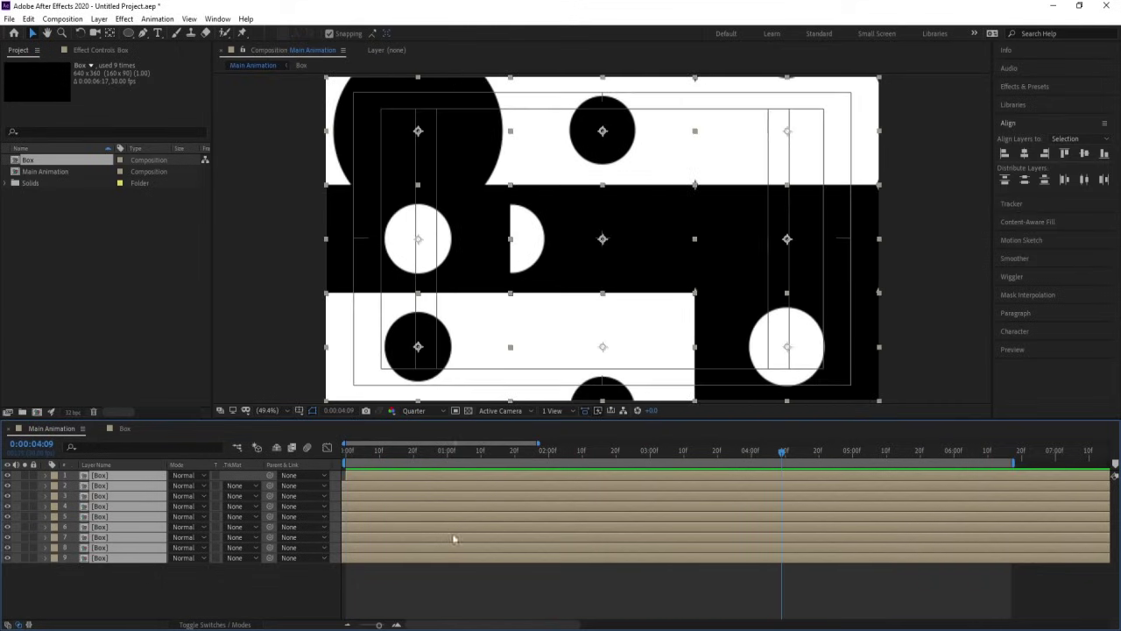
- Set the composition preview resolution to Full and play back the grid animation
left_click(430, 411)
left_click(418, 439)
key("space")
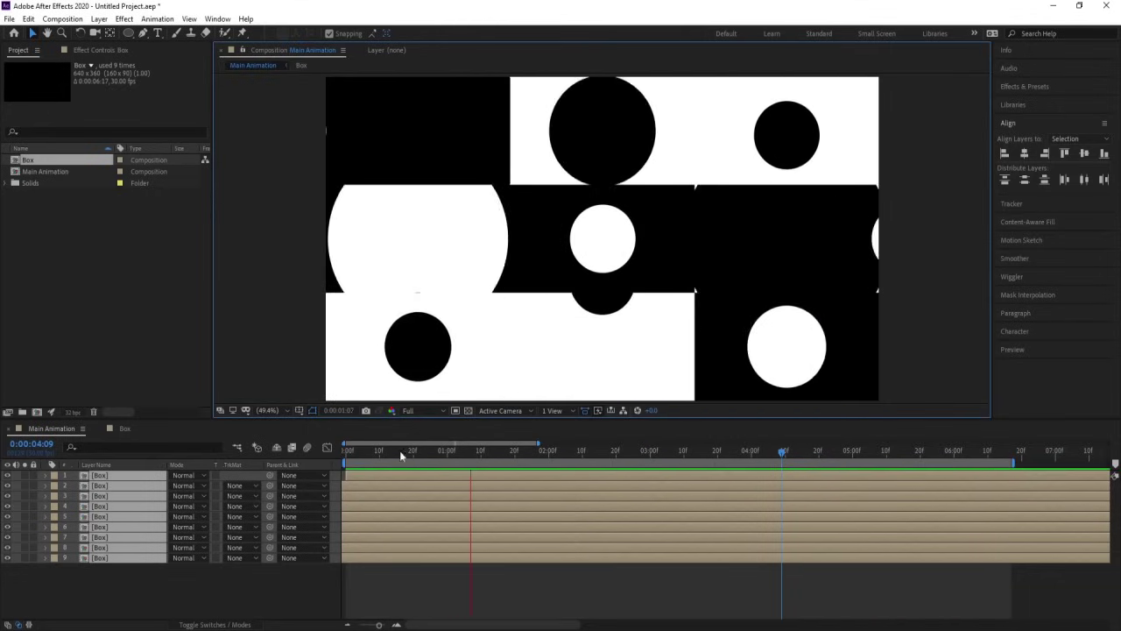
key("space")
- Pre-compose all nine Box layers from the first frame as Looping Animation, moving all attributes, and preview the result
left_click(195, 608)
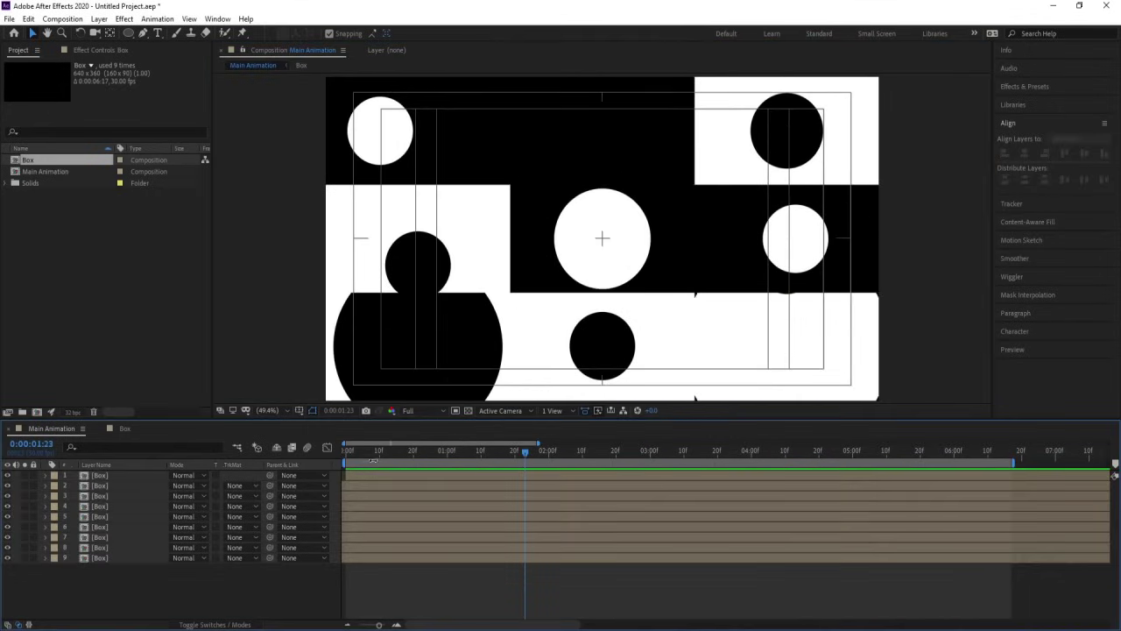
left_click_drag(373, 455, 339, 457)
left_click(339, 456)
left_click_drag(113, 578, 95, 475)
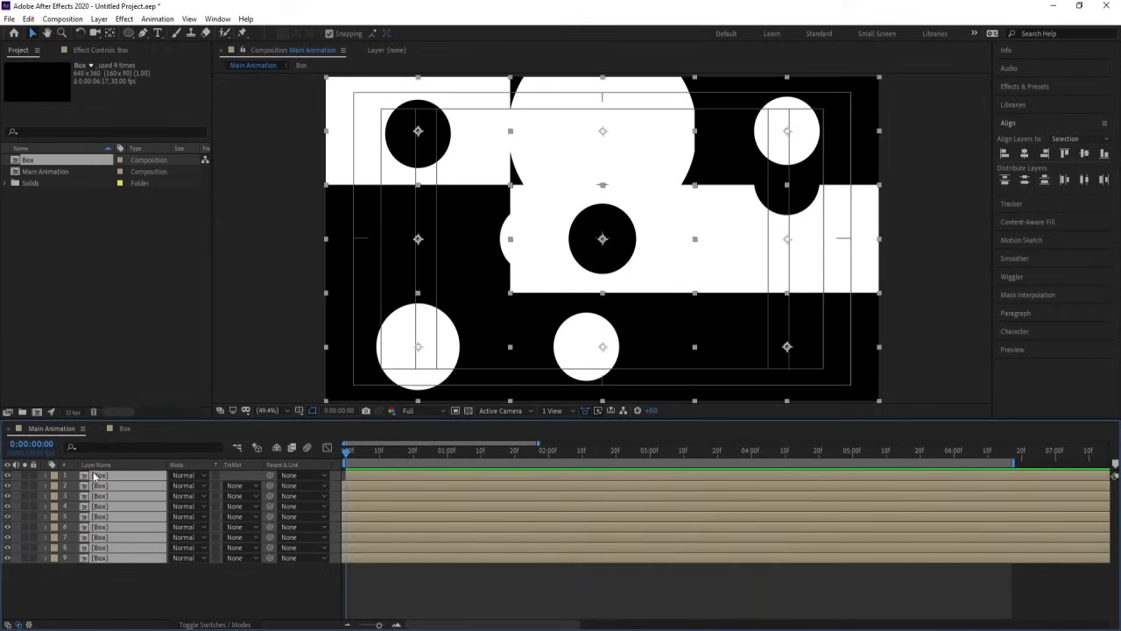
key("ctrl+shift+c")
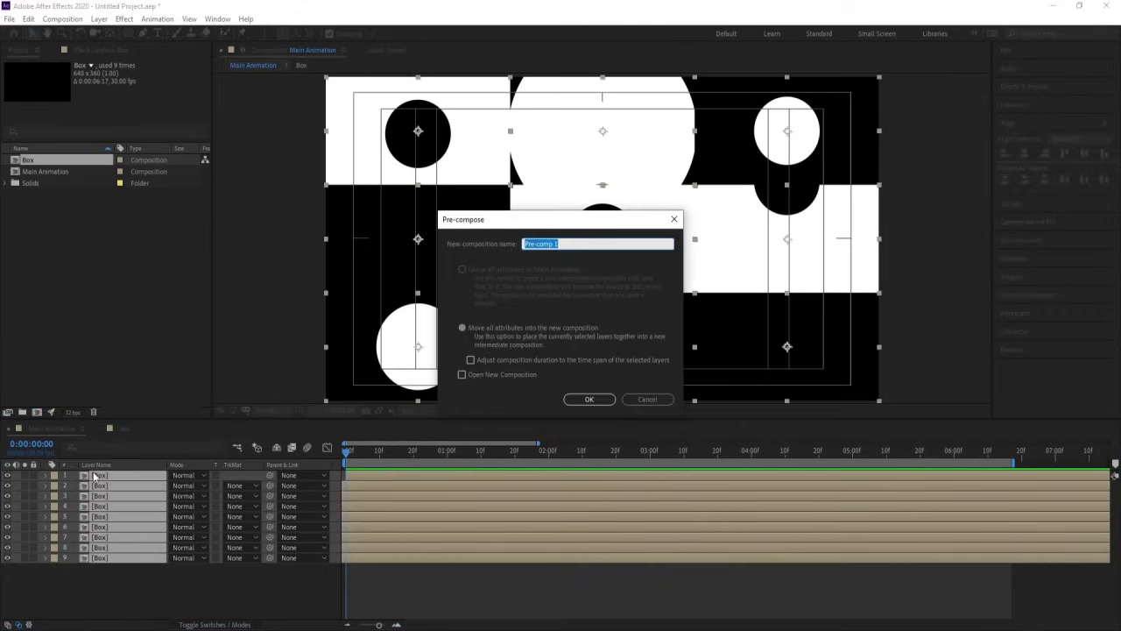
type("Looping Animation")
key("Return")
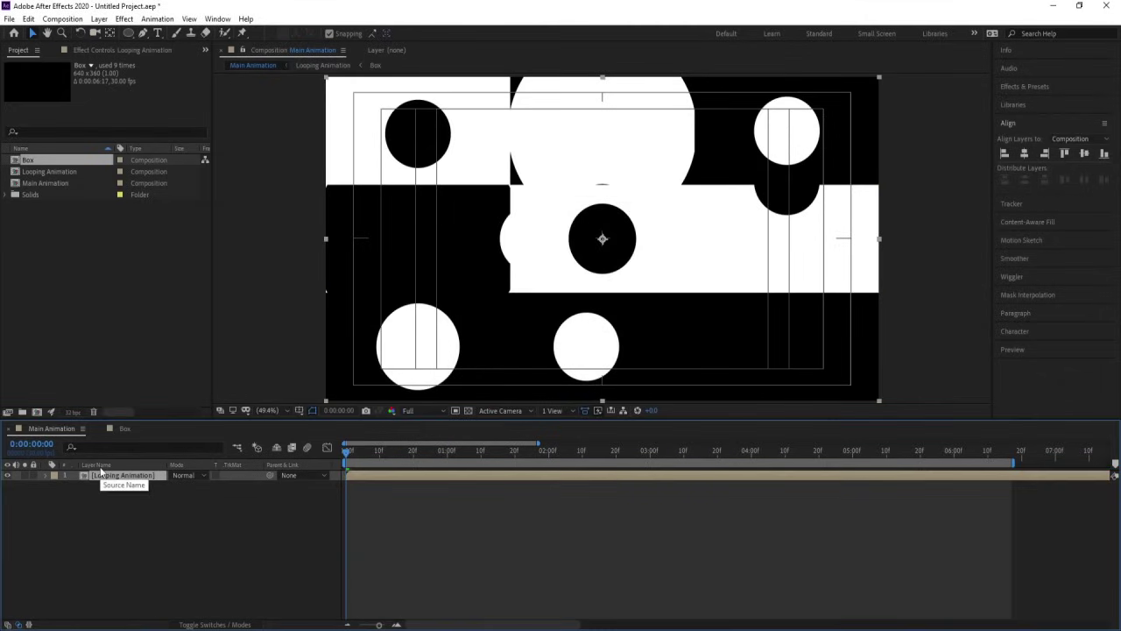
key("space")
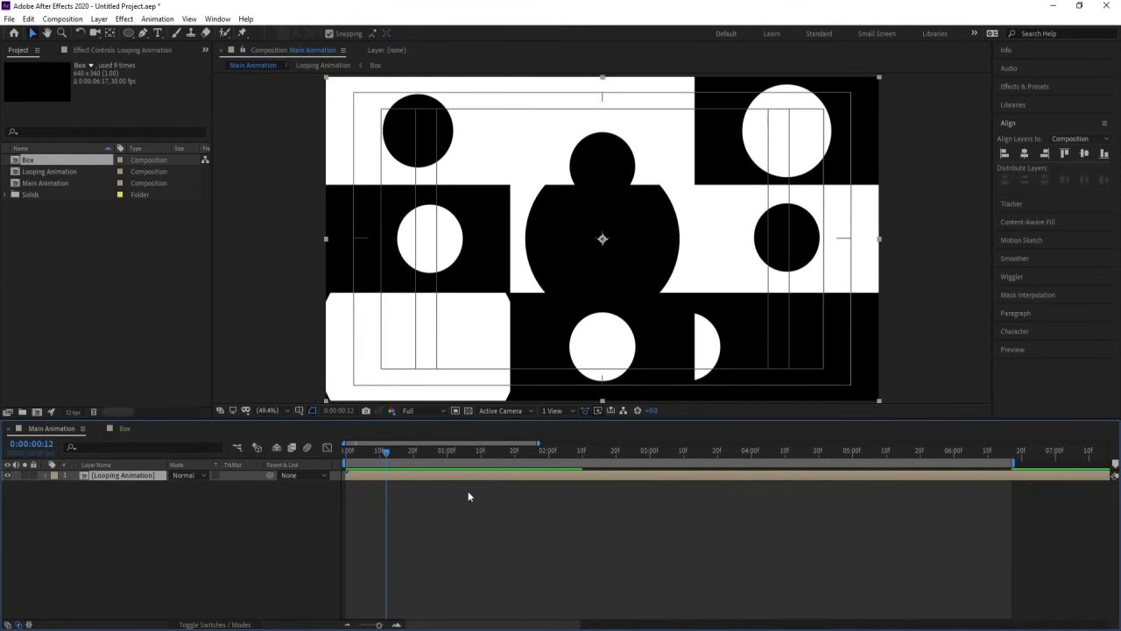
- Try the CC Sphere effect on the Looping Animation layer with a radius of 389 and preview it
left_click(1019, 88)
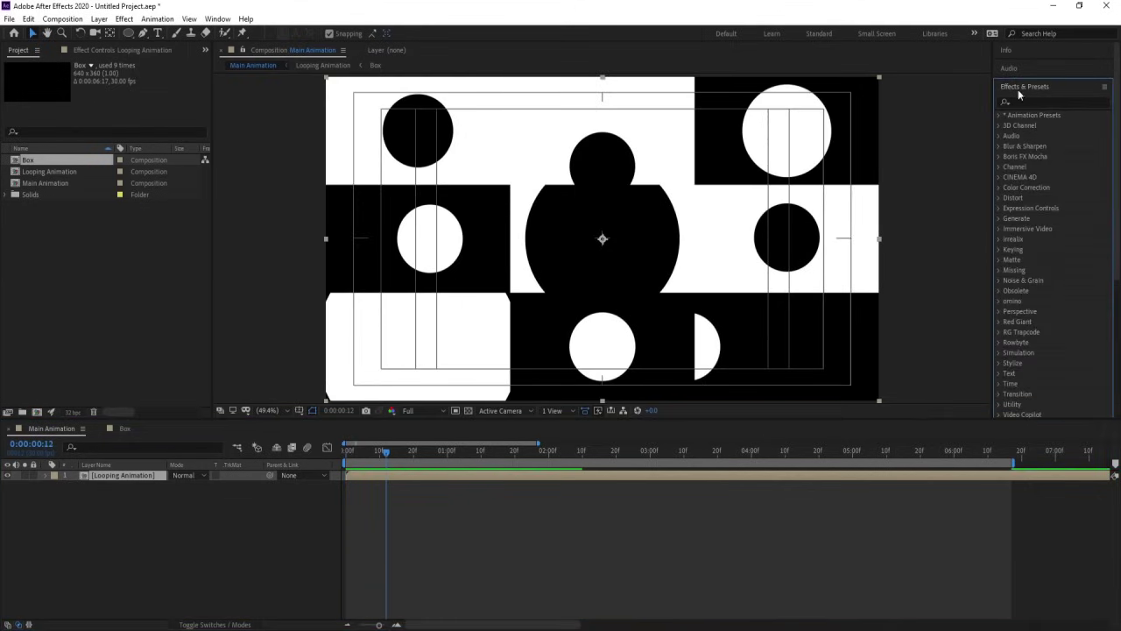
left_click(1020, 103)
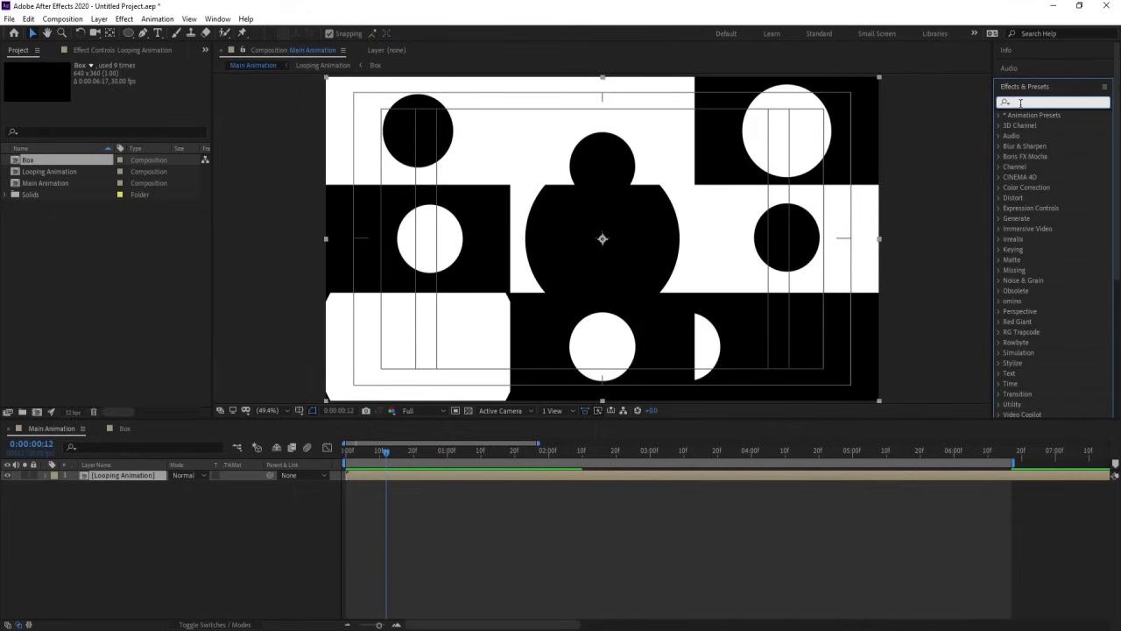
type("sph")
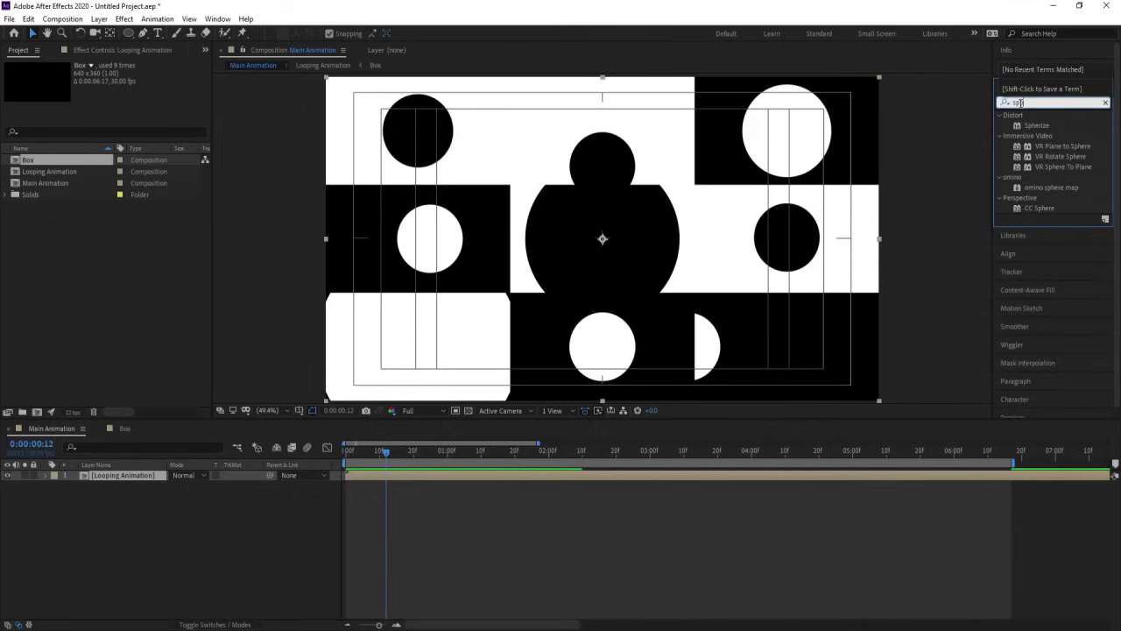
double_click(1051, 208)
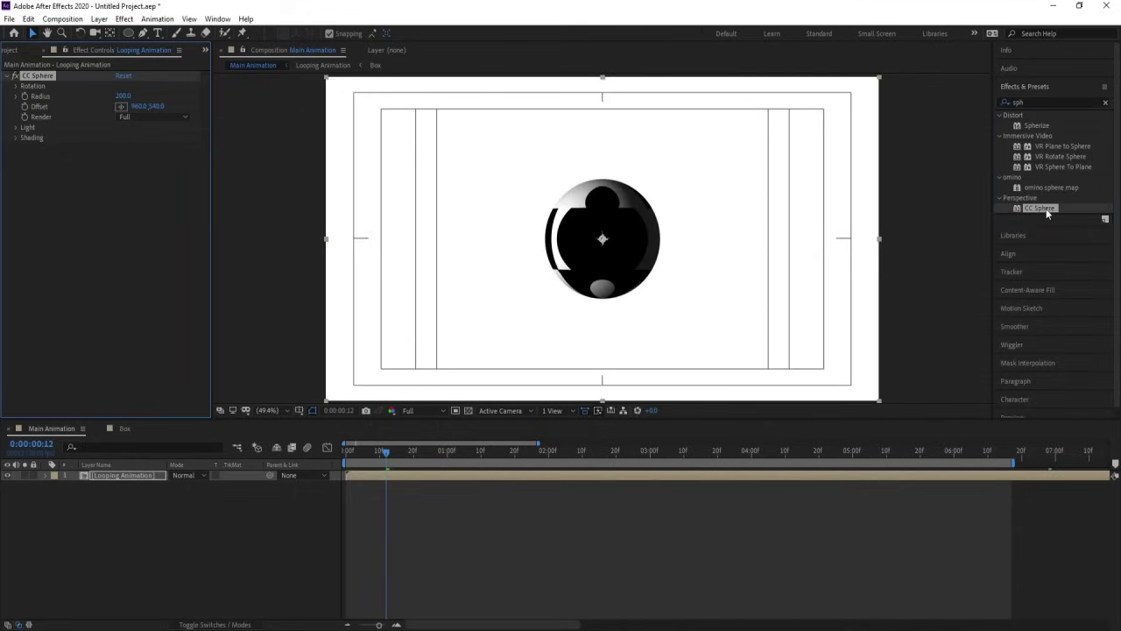
left_click_drag(123, 96, 215, 77)
key("space")
key("space")
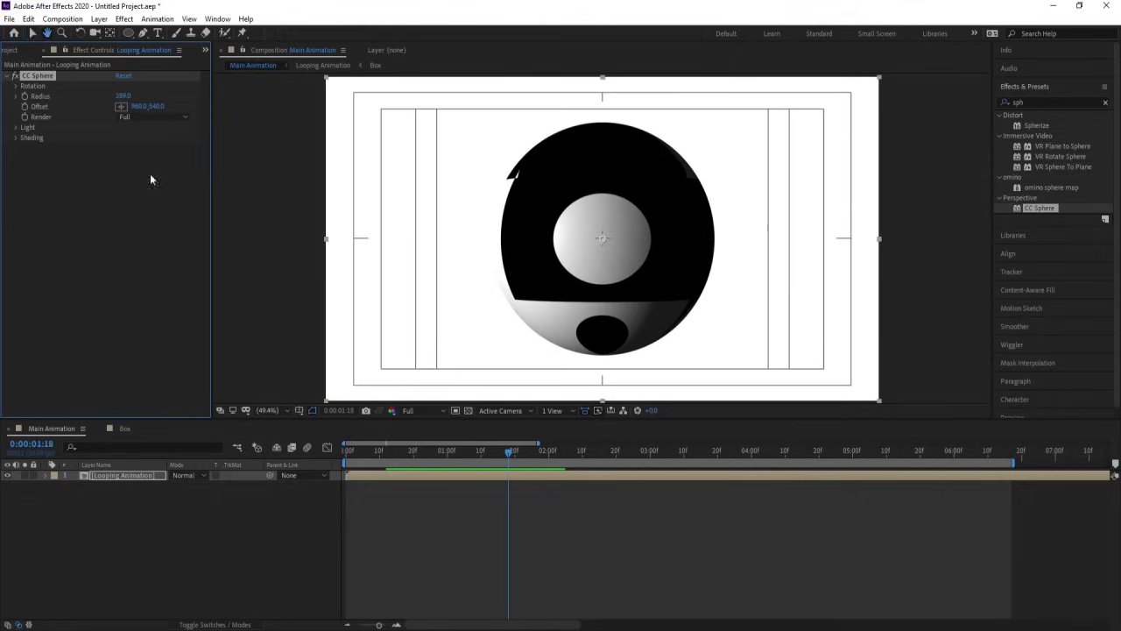
- Try sphere shading with Ambient 73 and Diffuse 25, and rotate the sphere 128° around both X and Y
left_click(15, 138)
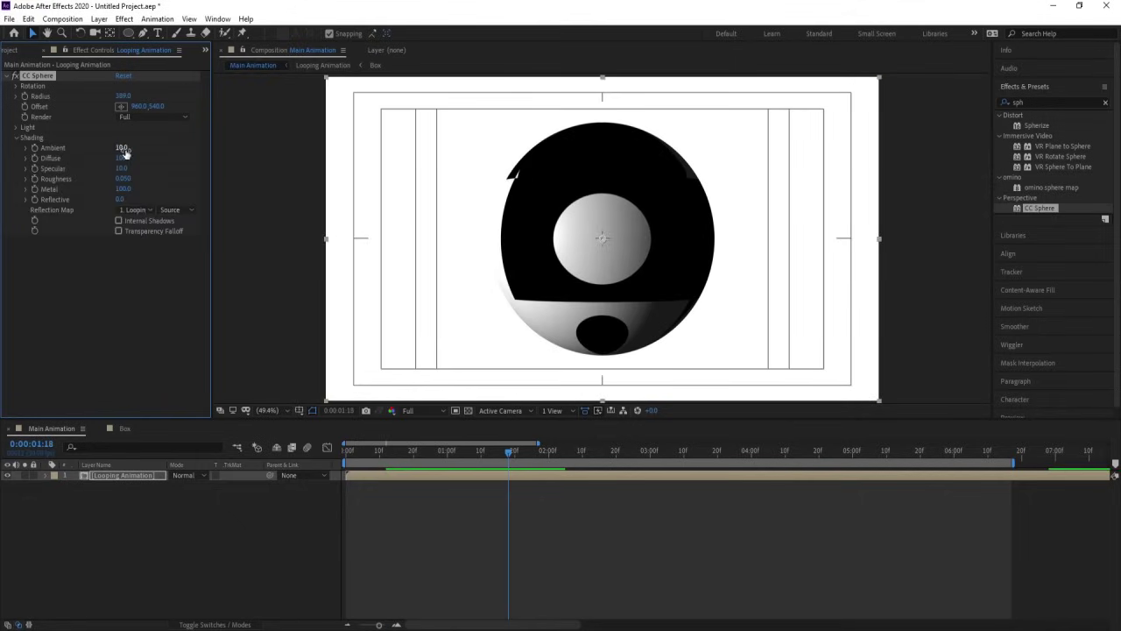
mouse_move(124, 151)
left_mouse_down()
mouse_move(144, 157)
mouse_move(87, 157)
mouse_move(157, 145)
mouse_move(119, 158)
left_mouse_up()
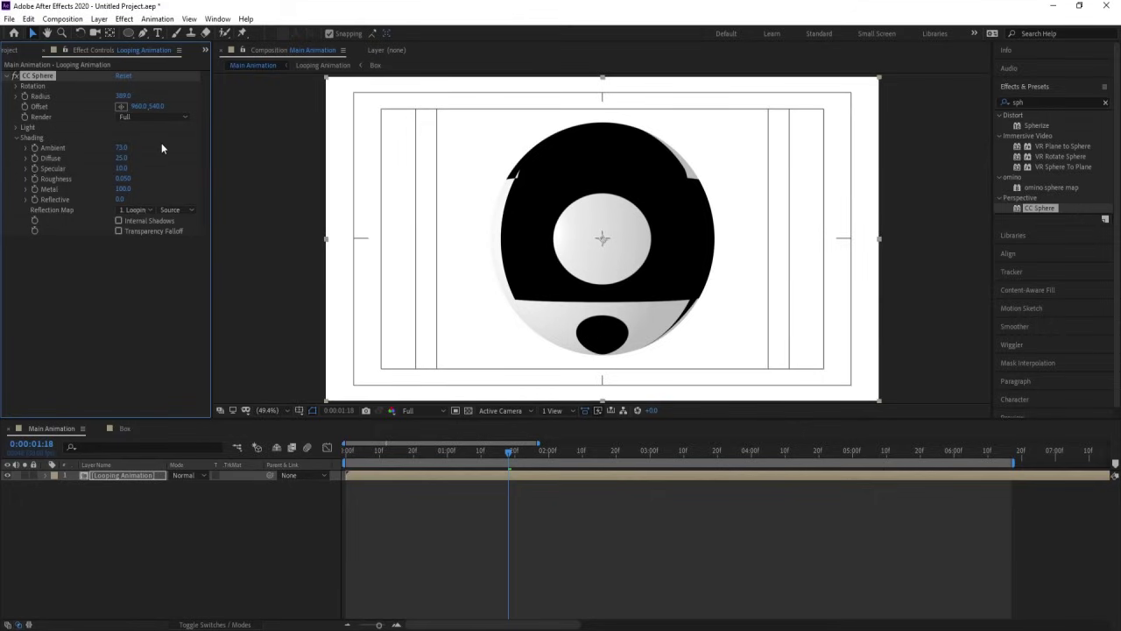
key("space")
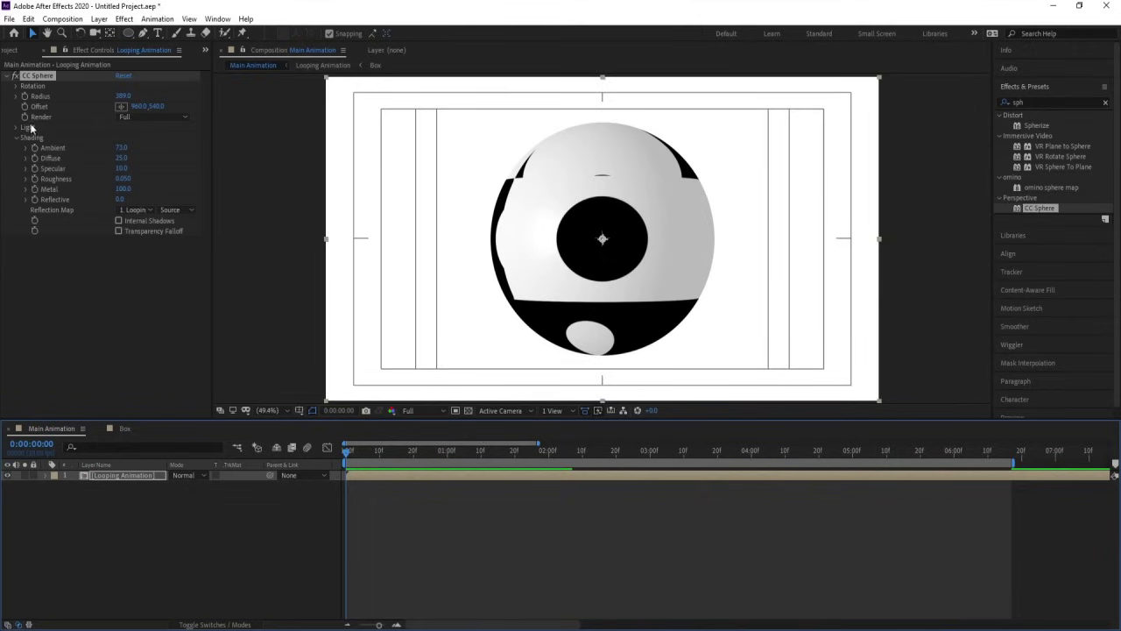
left_click(17, 87)
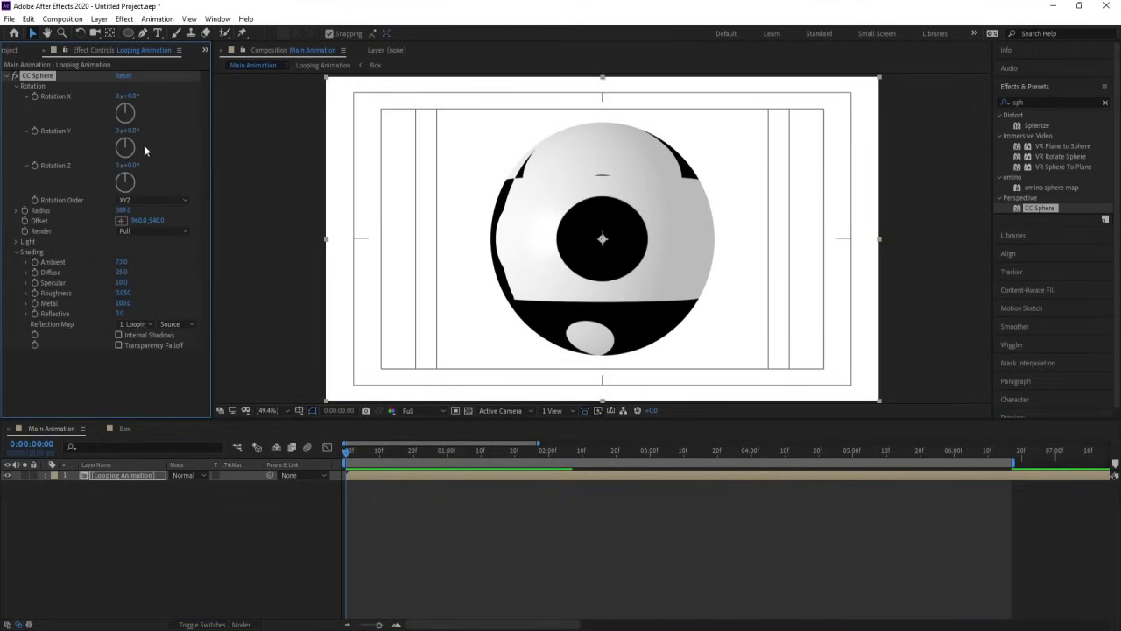
left_click_drag(127, 145, 166, 146)
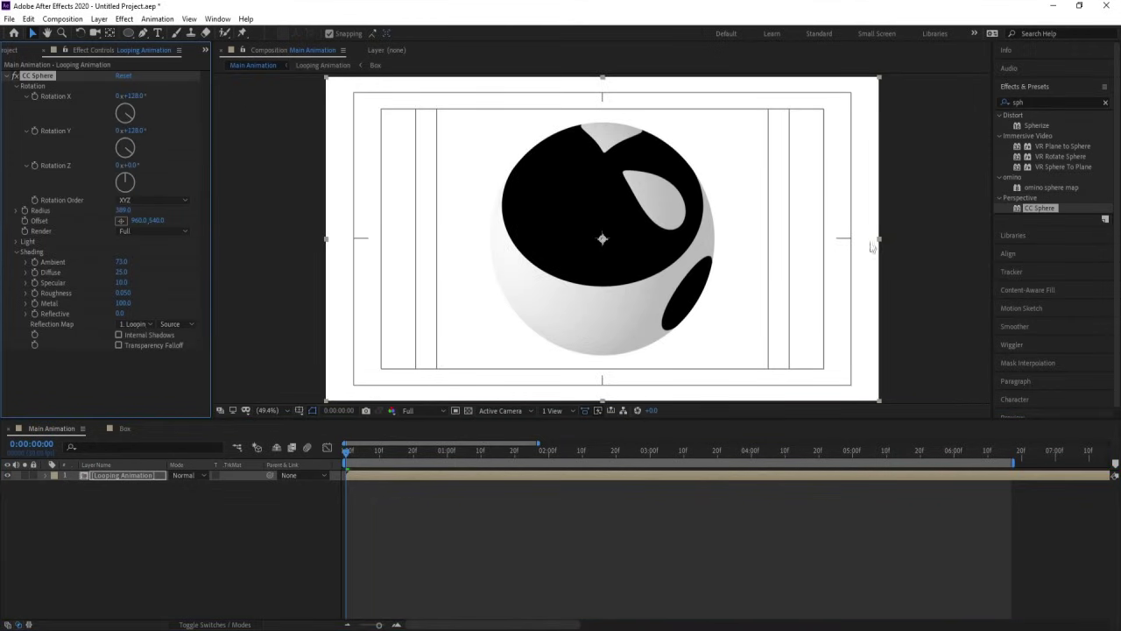
- Undo the CC Sphere experiment on the Looping Animation layer and play back the flat grid
key("ctrl+z")
key("space")
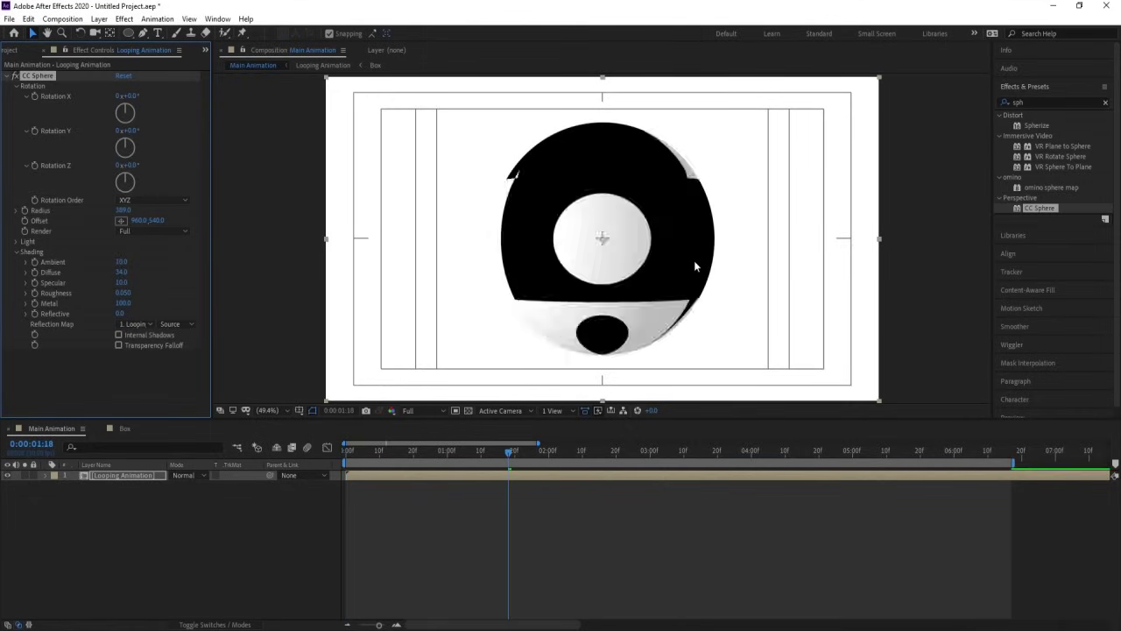
key("Delete")
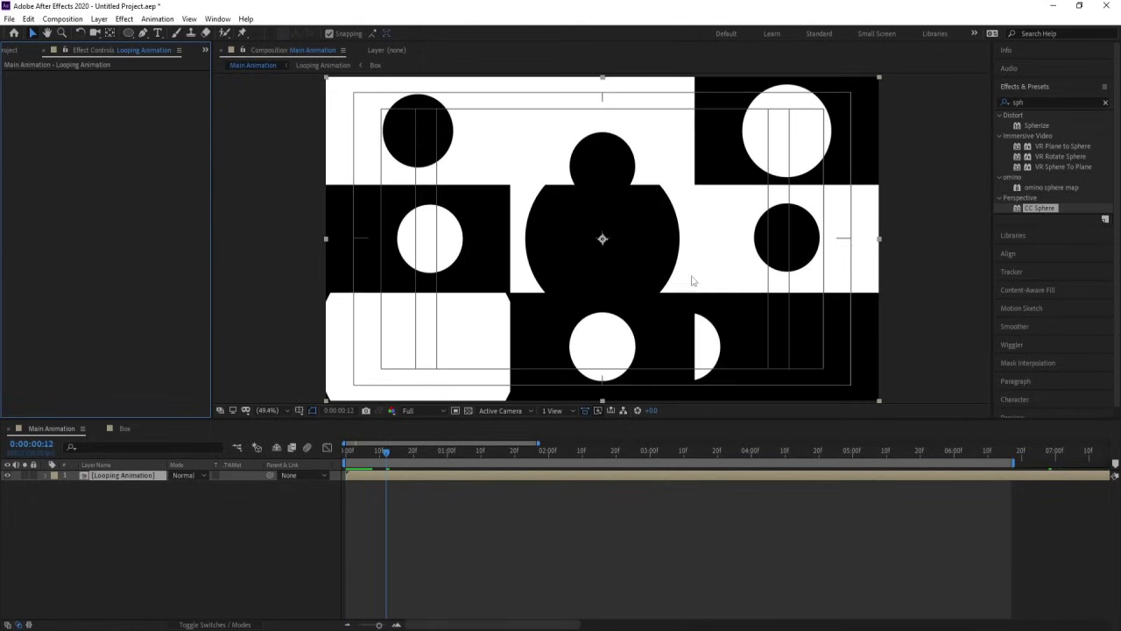
key("space")
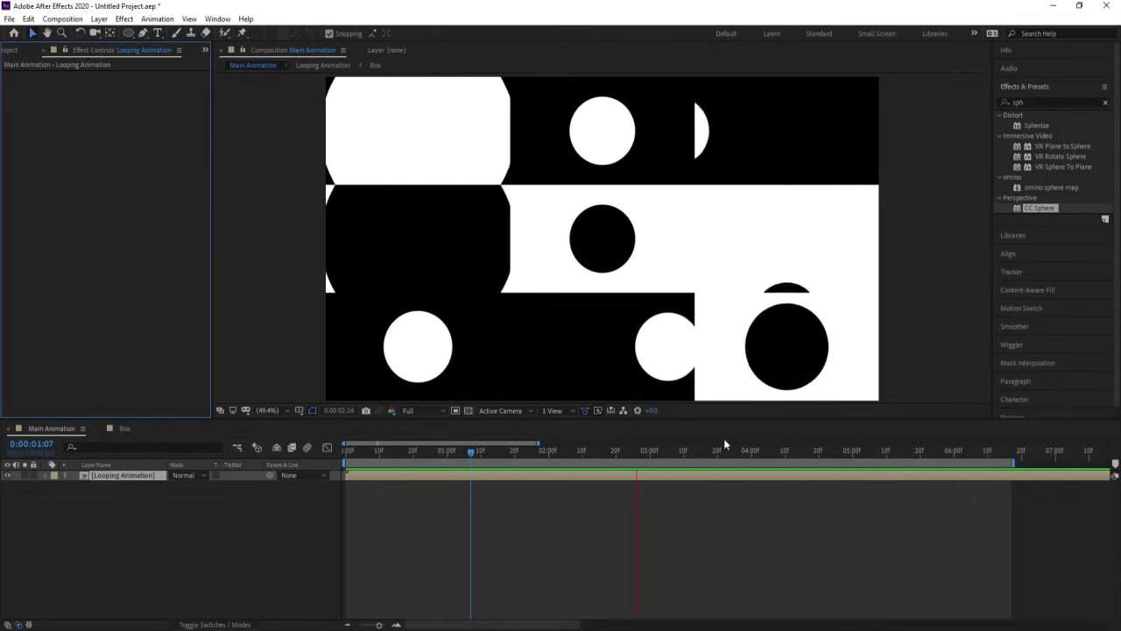
key("space")
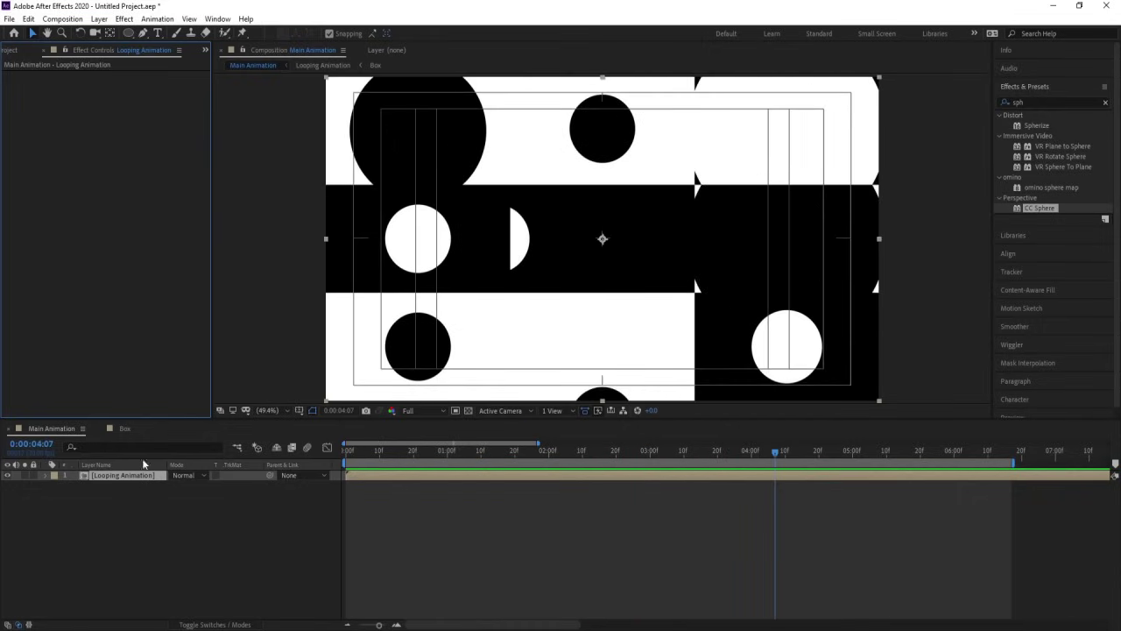
- Open the Box composition, collapse its layers' keyframed properties and set the Rectangle tool to no fill
left_click(125, 428)
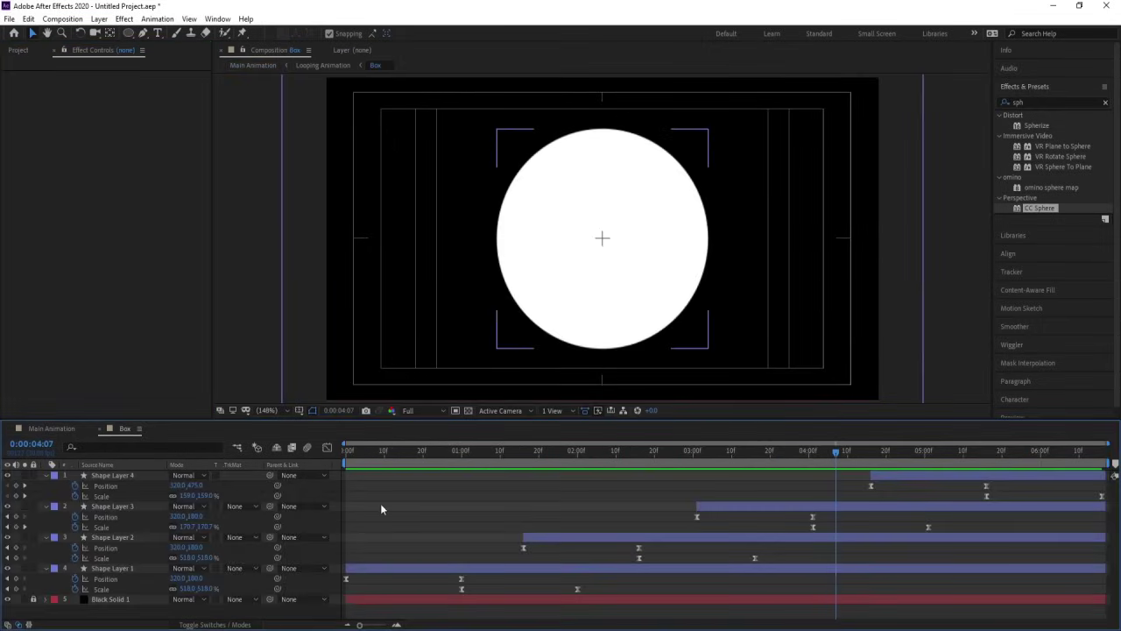
key("u")
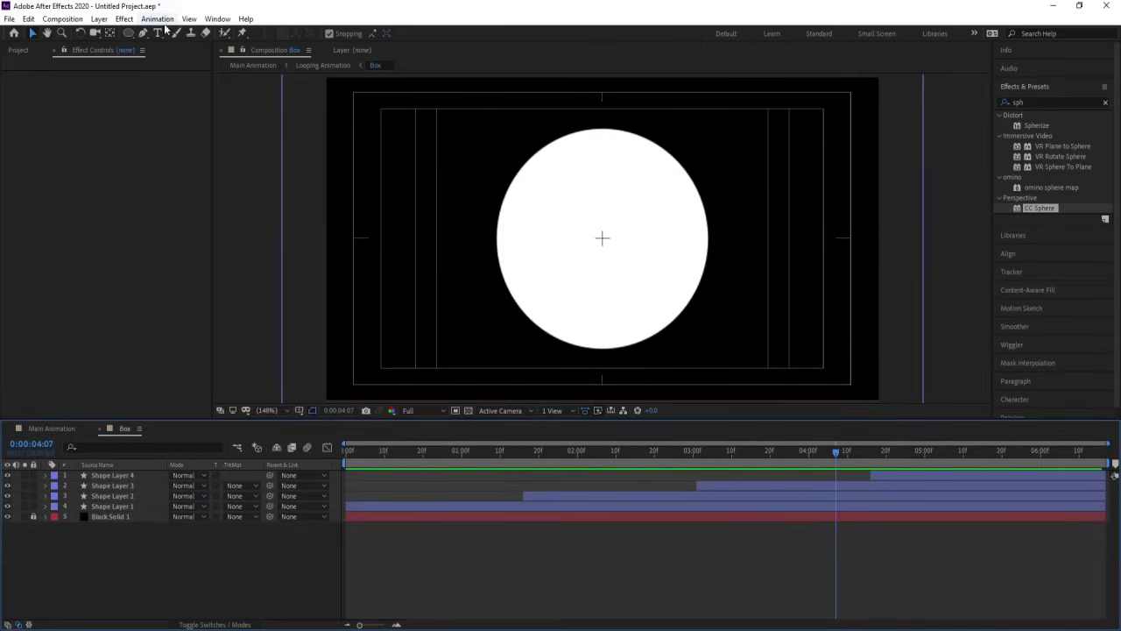
left_click_drag(133, 32, 161, 34)
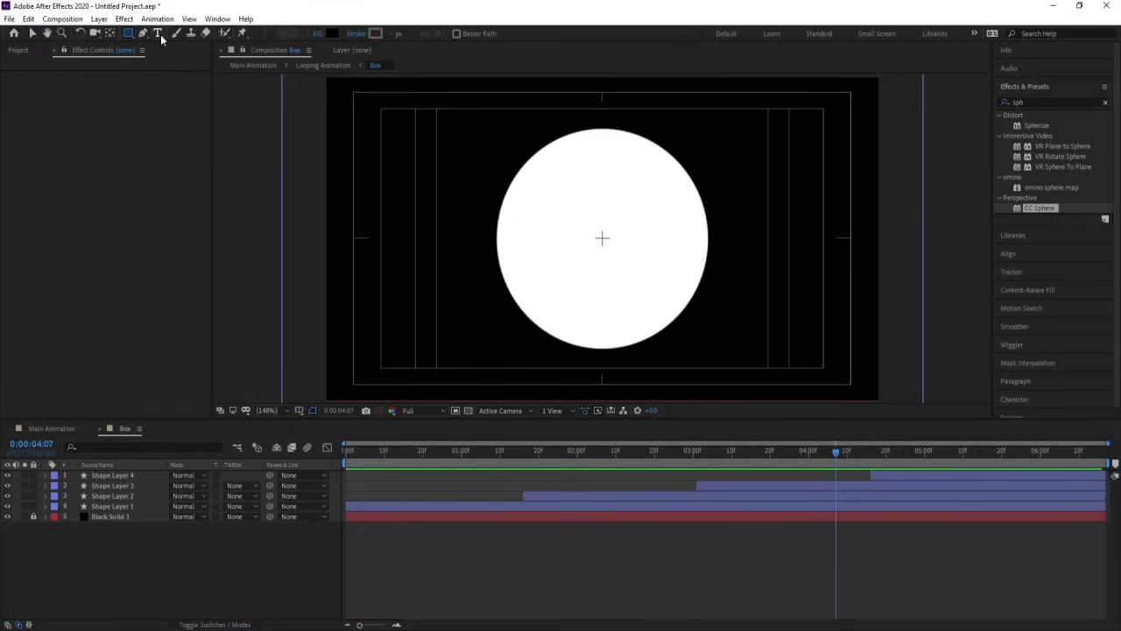
left_click(316, 38)
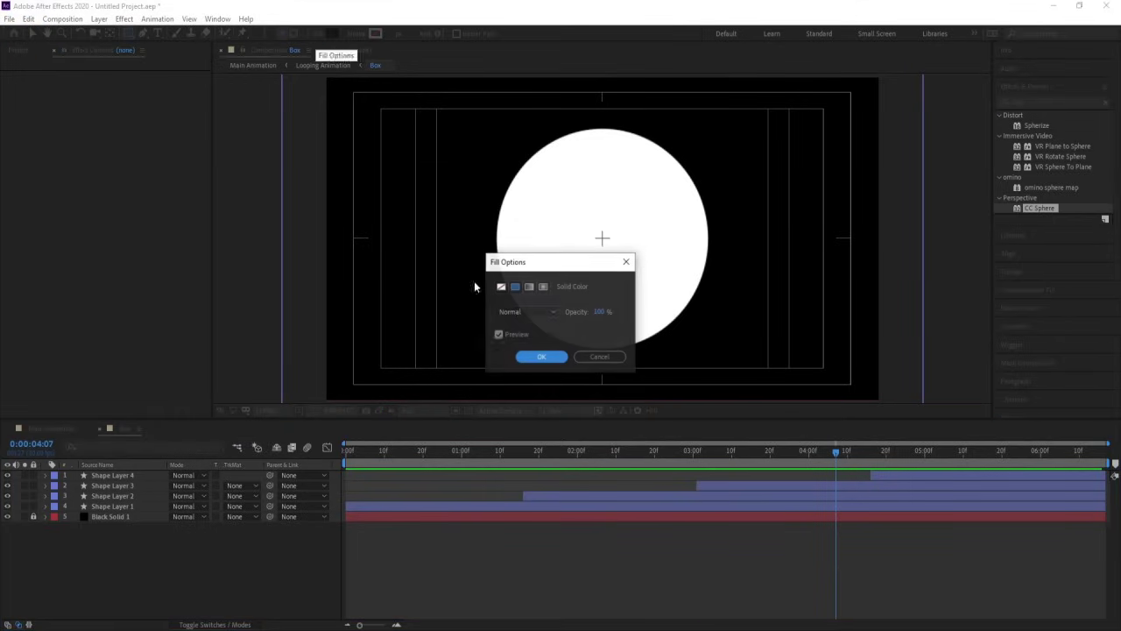
left_click(499, 286)
left_click(526, 355)
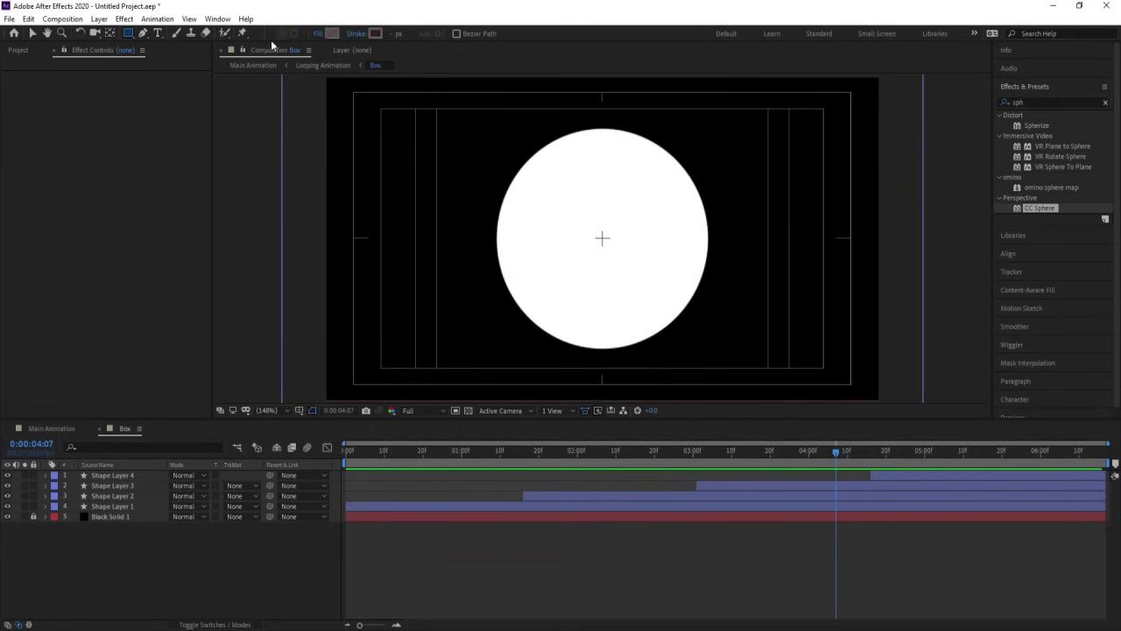
- Set the stroke color to white FFFFFF and add a rectangle outline covering the whole Box frame
left_click(375, 34)
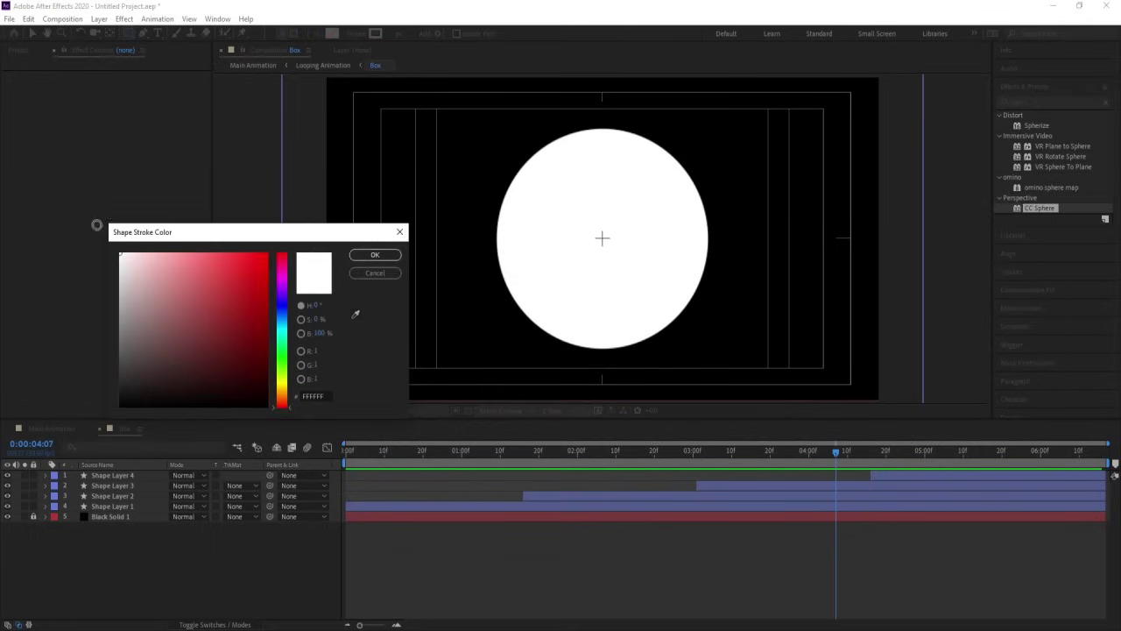
left_click(365, 255)
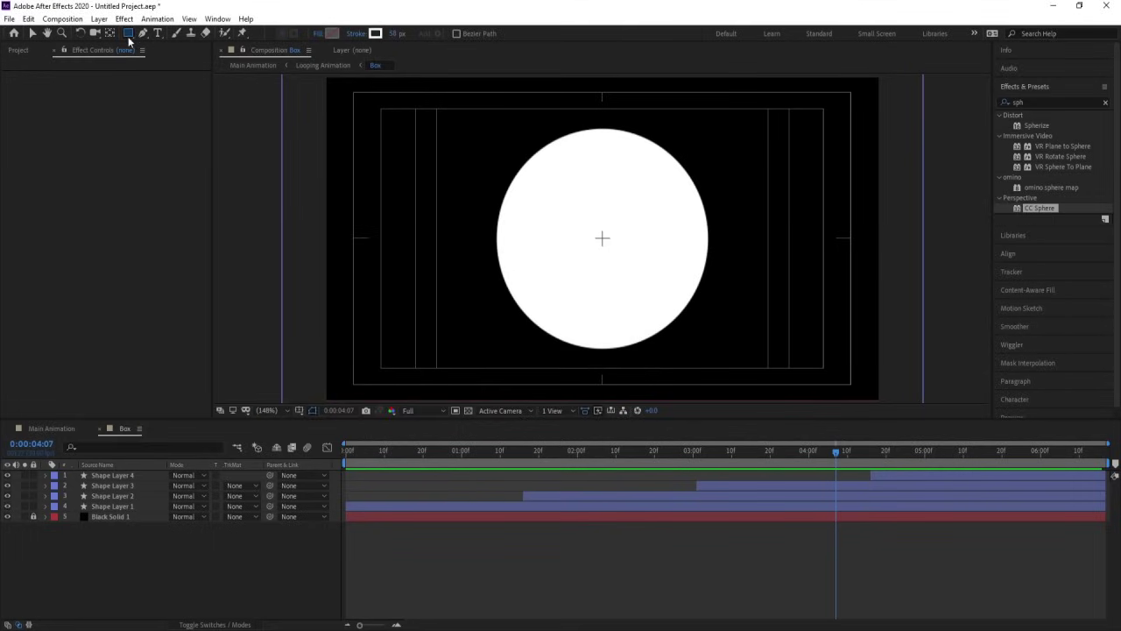
double_click(129, 34)
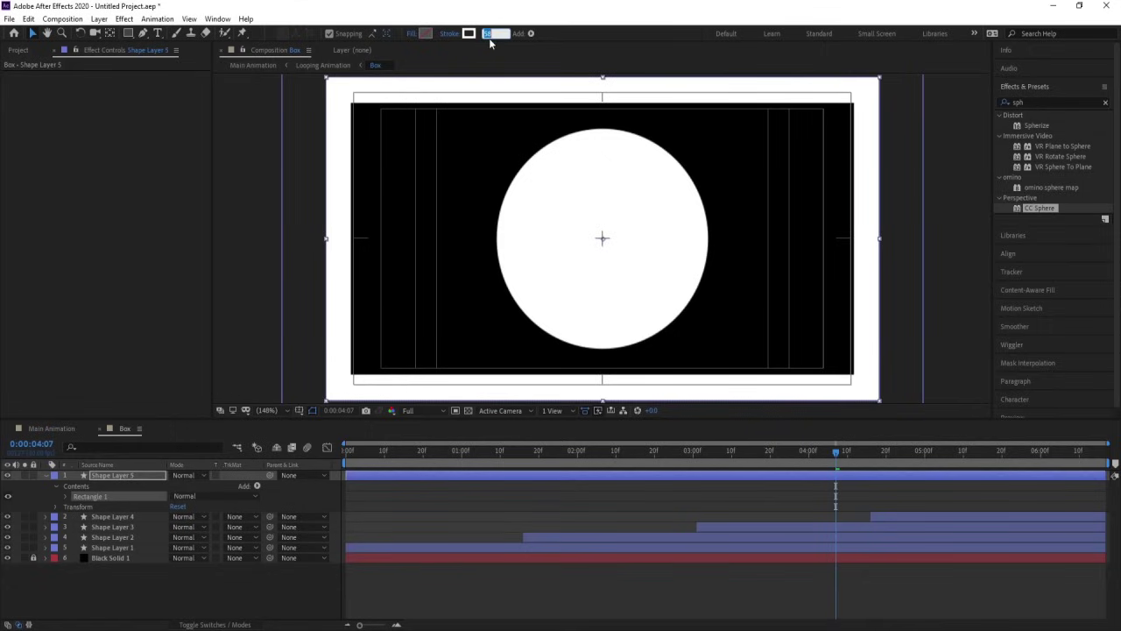
- Set the rectangle outline's stroke width to 20 px and give its layer a Drop Shadow with softness 112
type("20")
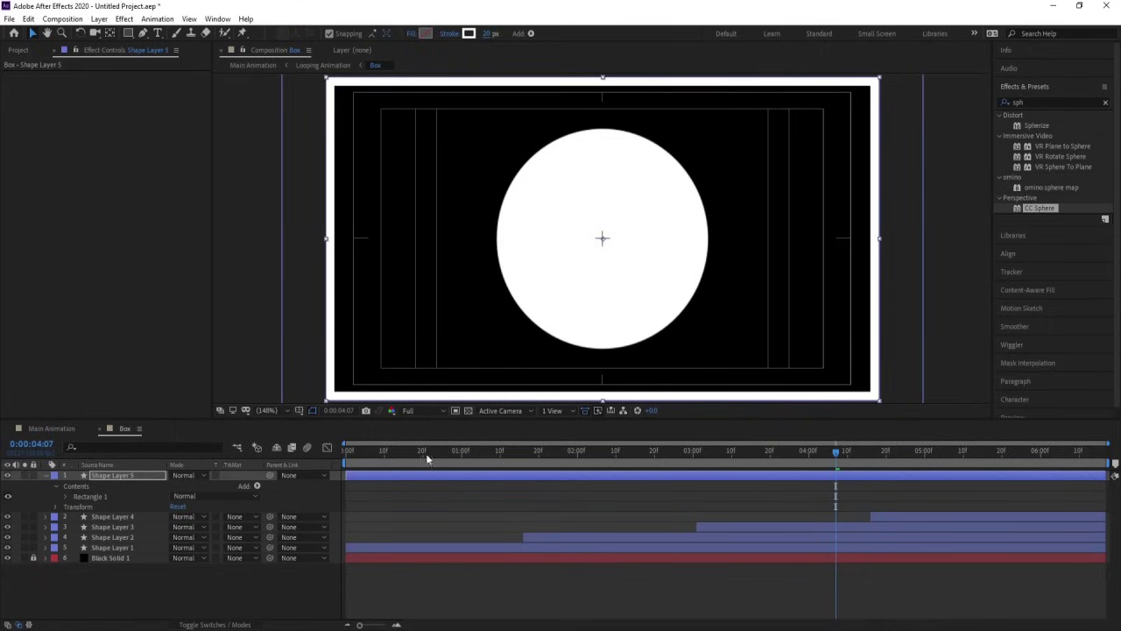
left_click_drag(407, 455, 555, 471)
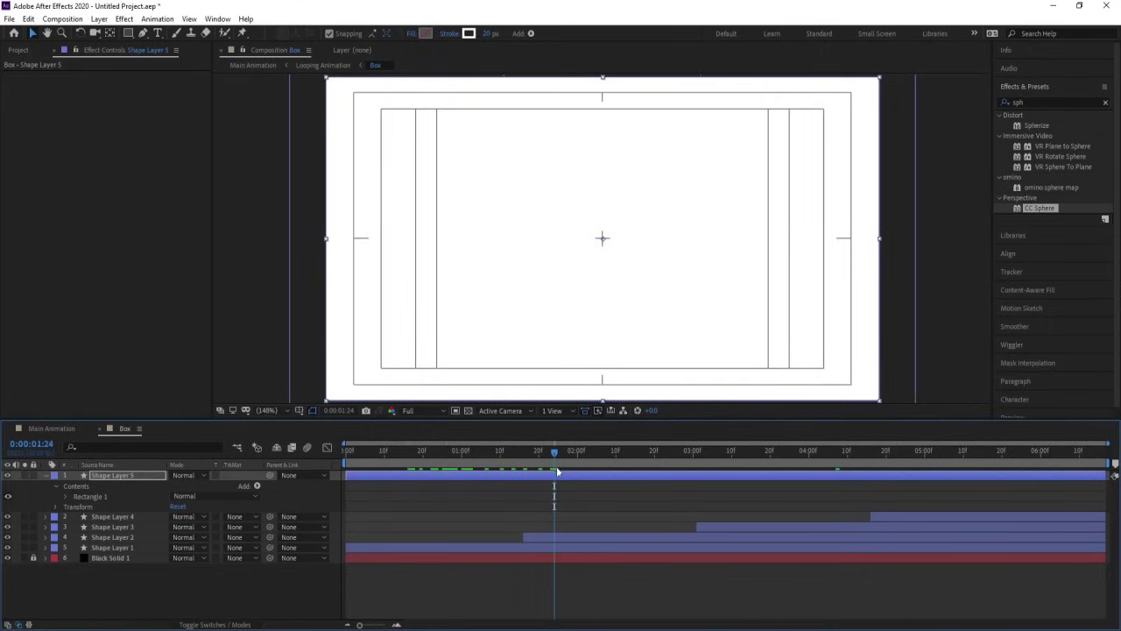
left_click(1042, 102)
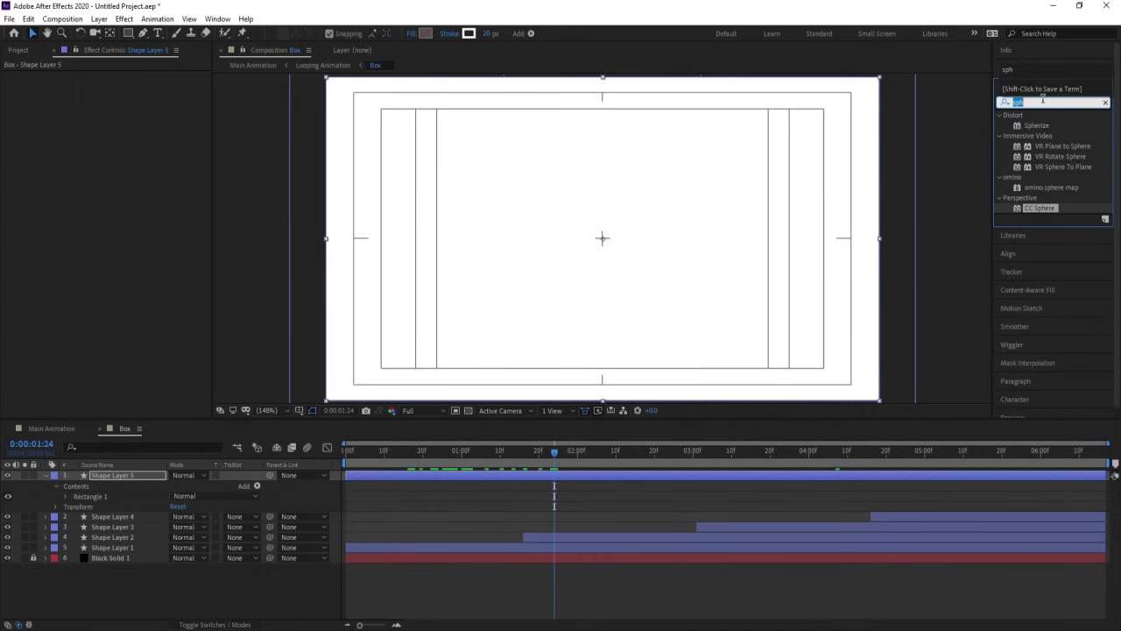
type("drop")
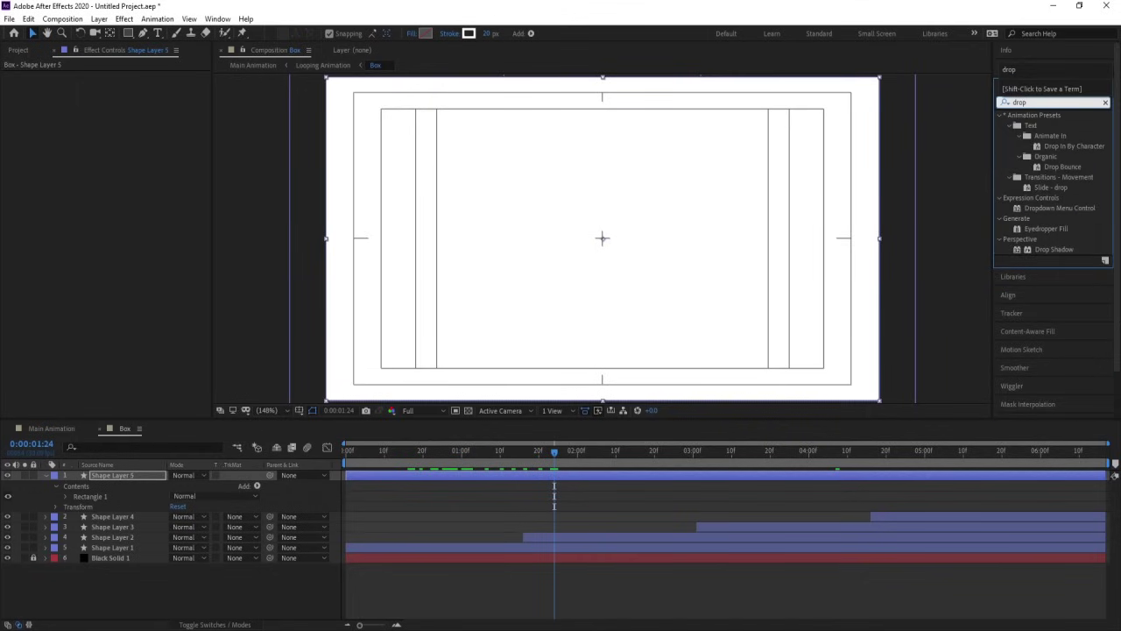
double_click(1057, 250)
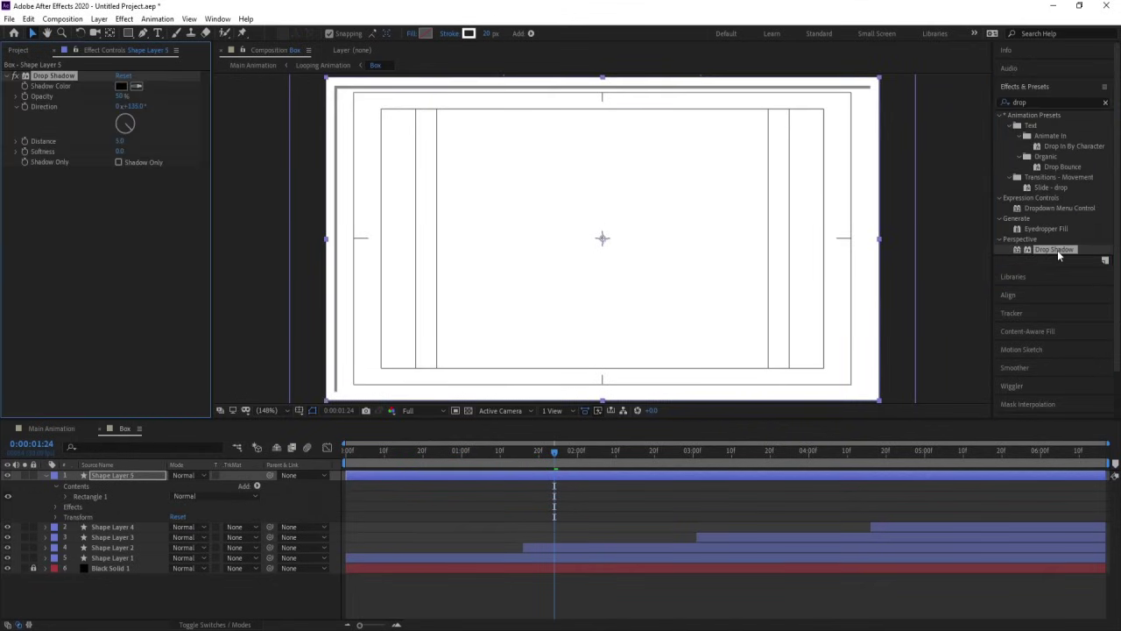
left_click_drag(120, 153, 210, 152)
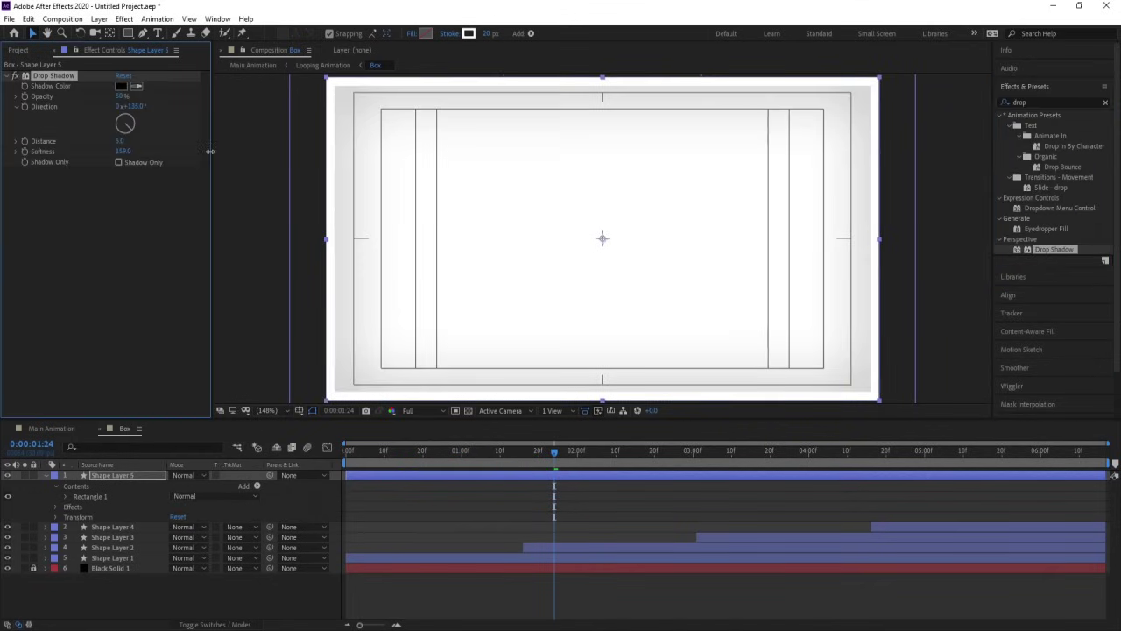
- Play back Main Animation, try a 5 px stroke width on the Box outline and preview the grid with it
left_click(70, 429)
key("space")
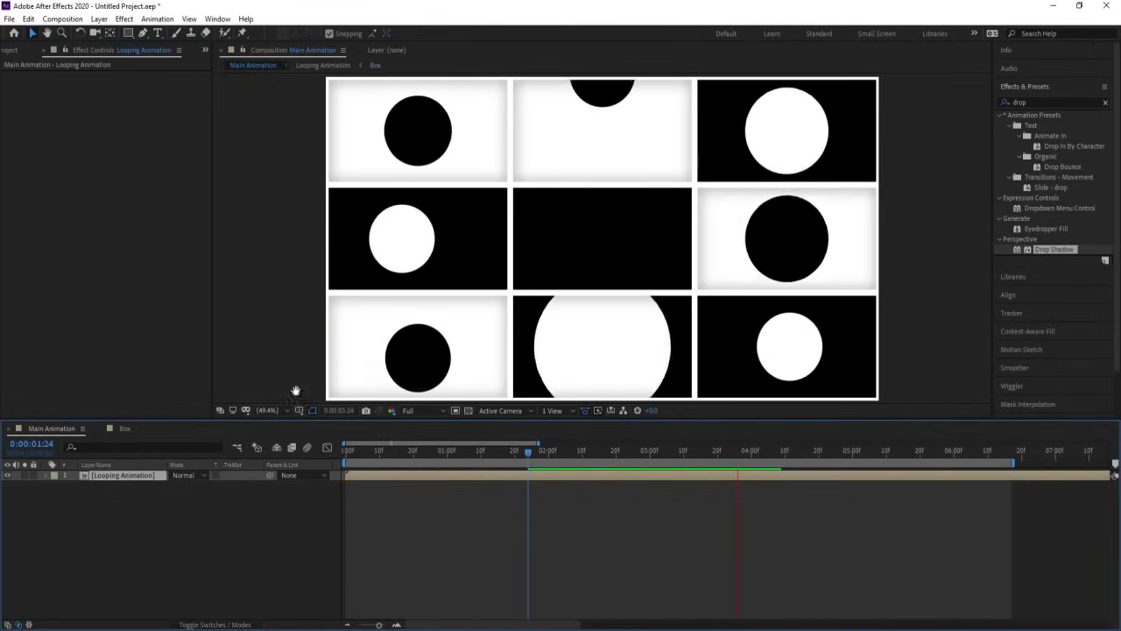
left_click(125, 429)
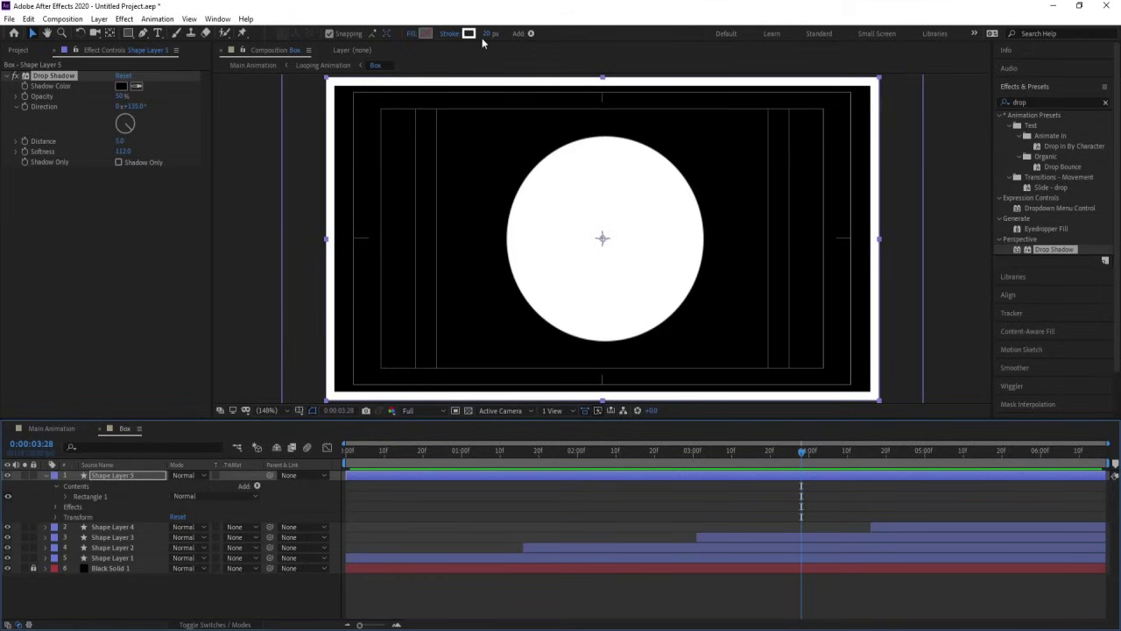
type("5")
key("Return")
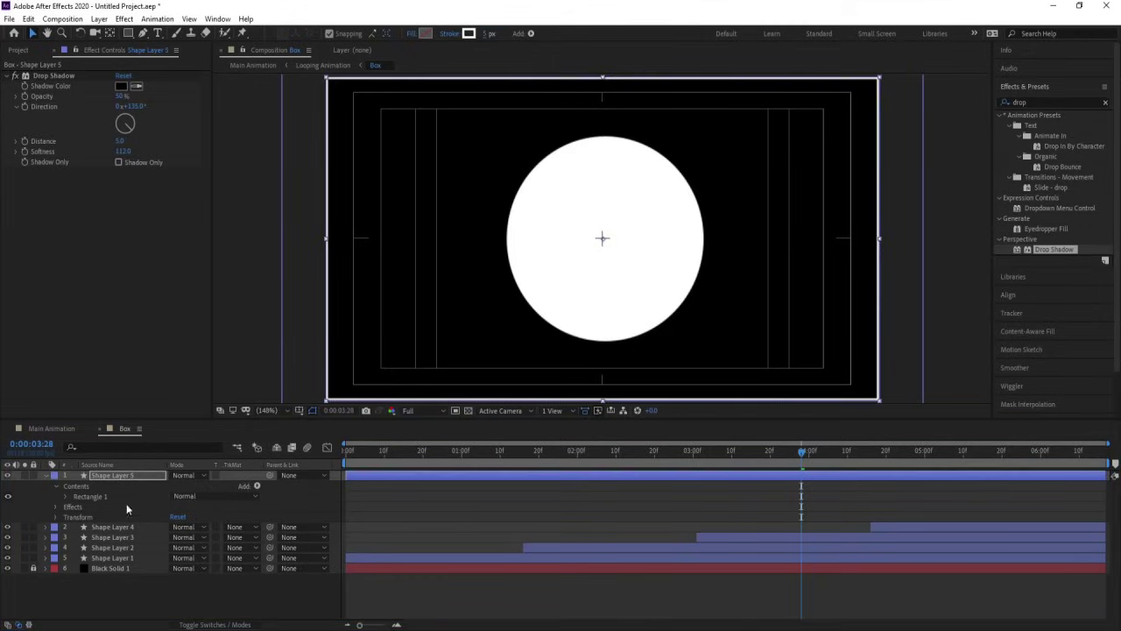
left_click(50, 428)
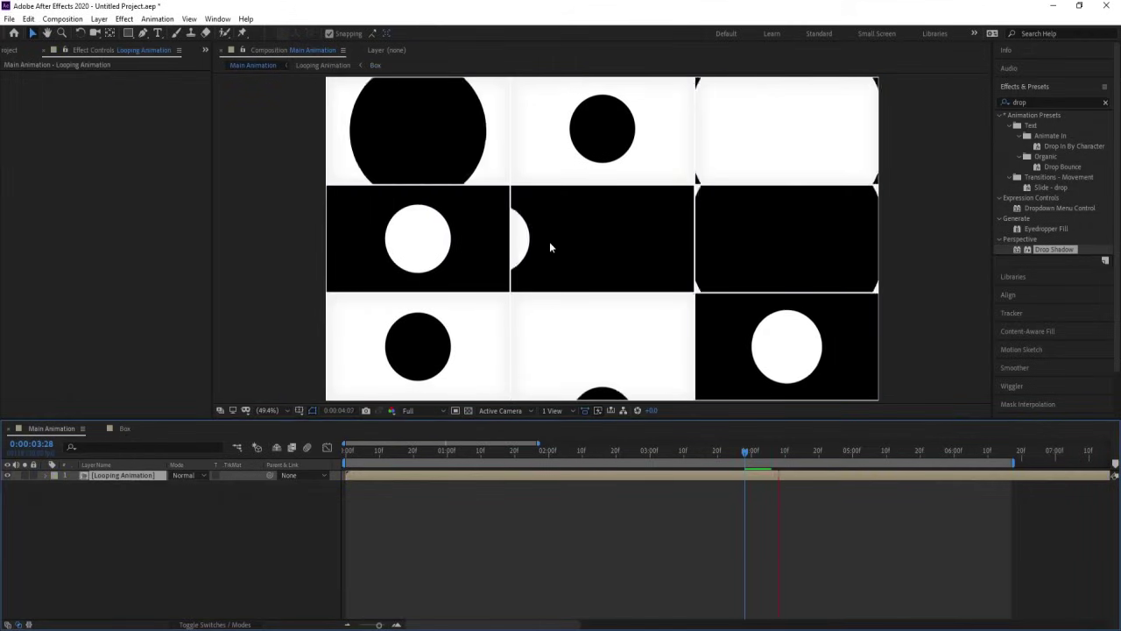
left_click(650, 211)
- Return to the Box composition and set the outline's stroke width back to 20 px
left_click(135, 430)
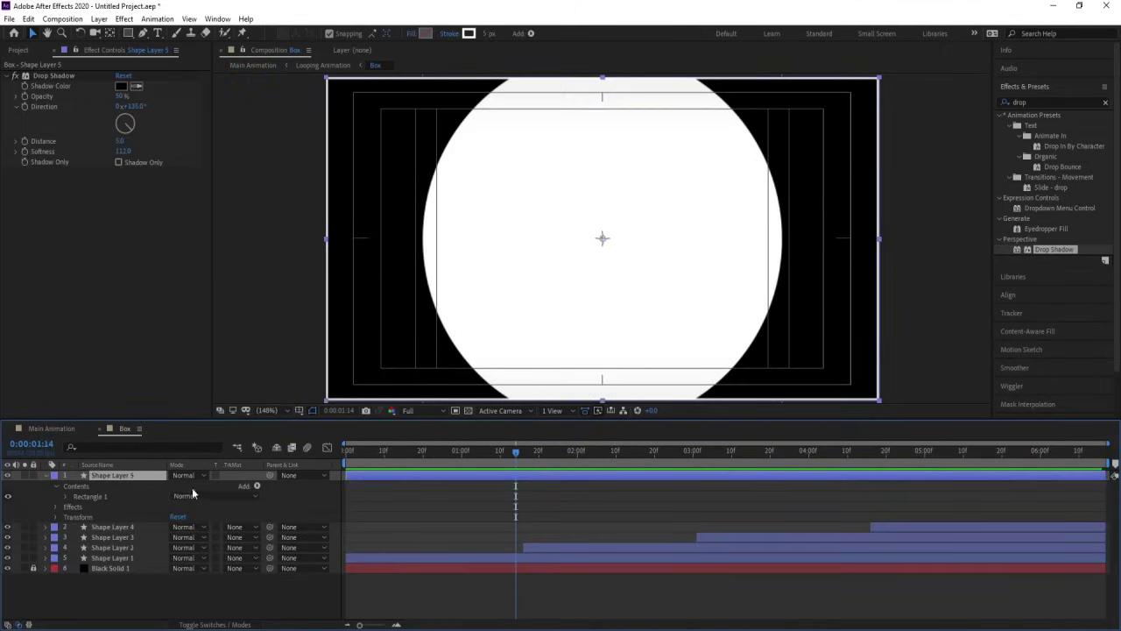
key("s")
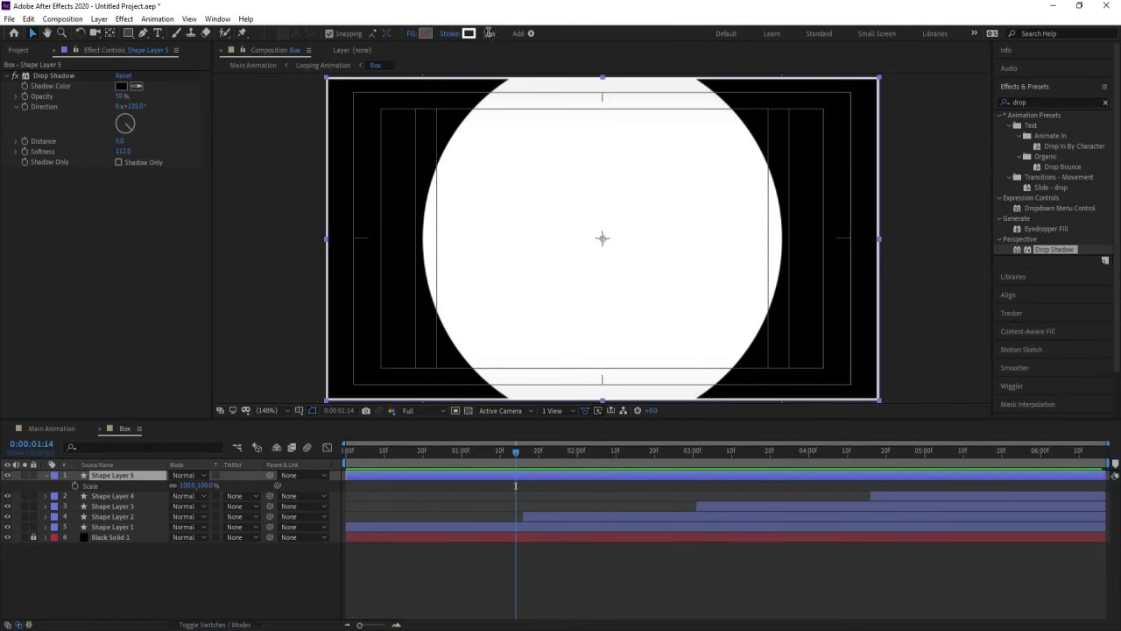
type("20")
key("Return")
left_click(111, 547)
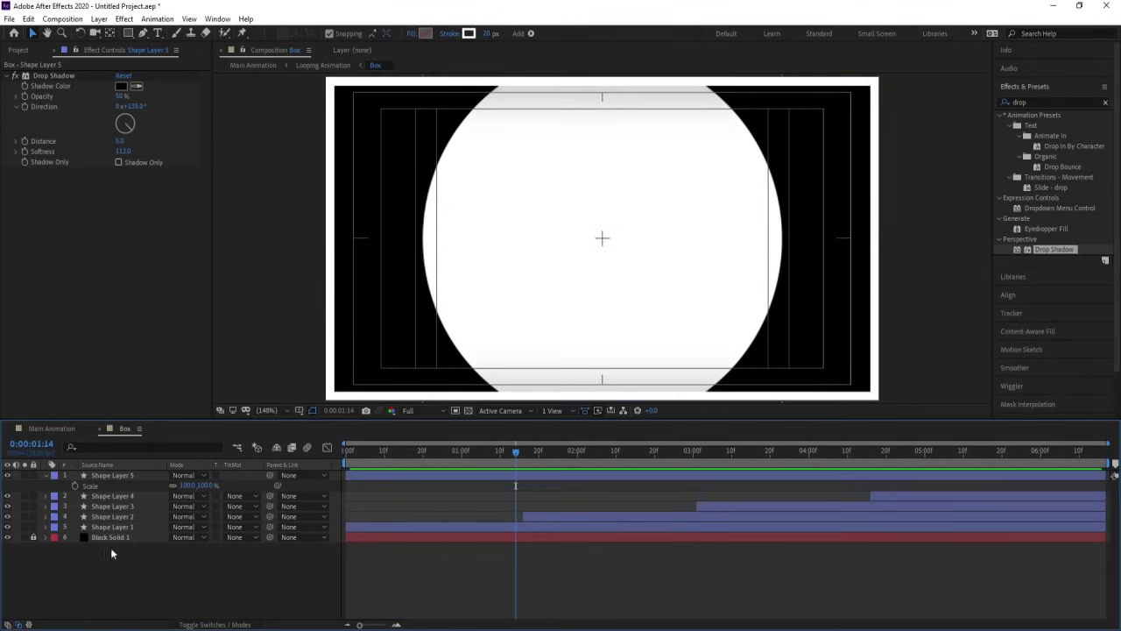
- Duplicate the outline layer Shape Layer 5 and use the copy as an Alpha Inverted Matte for the original
left_click(106, 476)
key("ctrl+d")
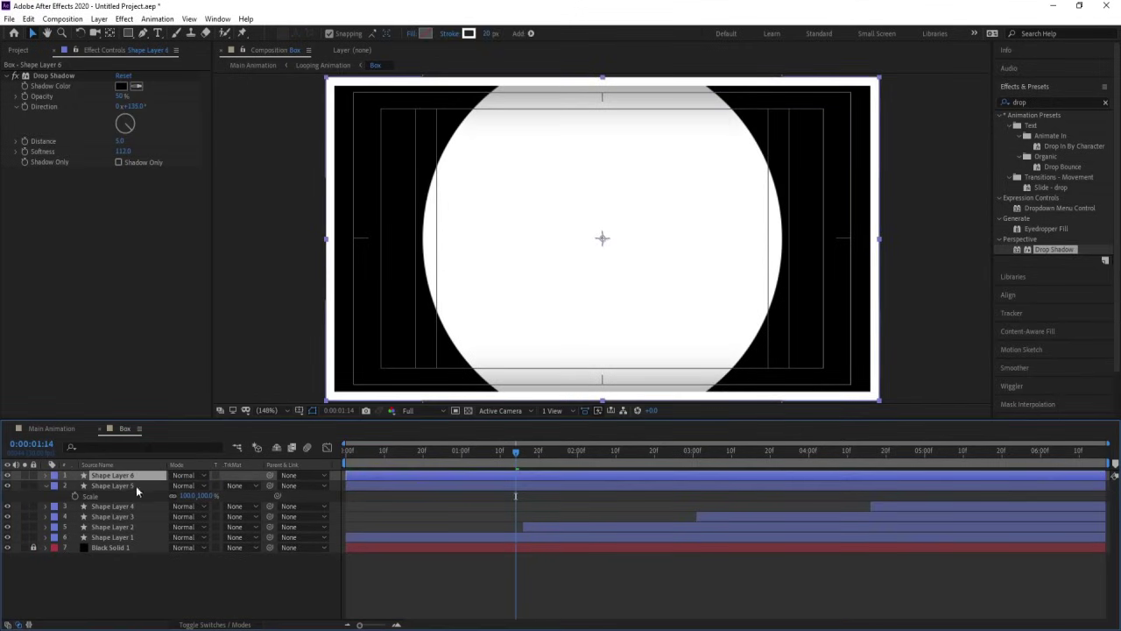
left_click(236, 485)
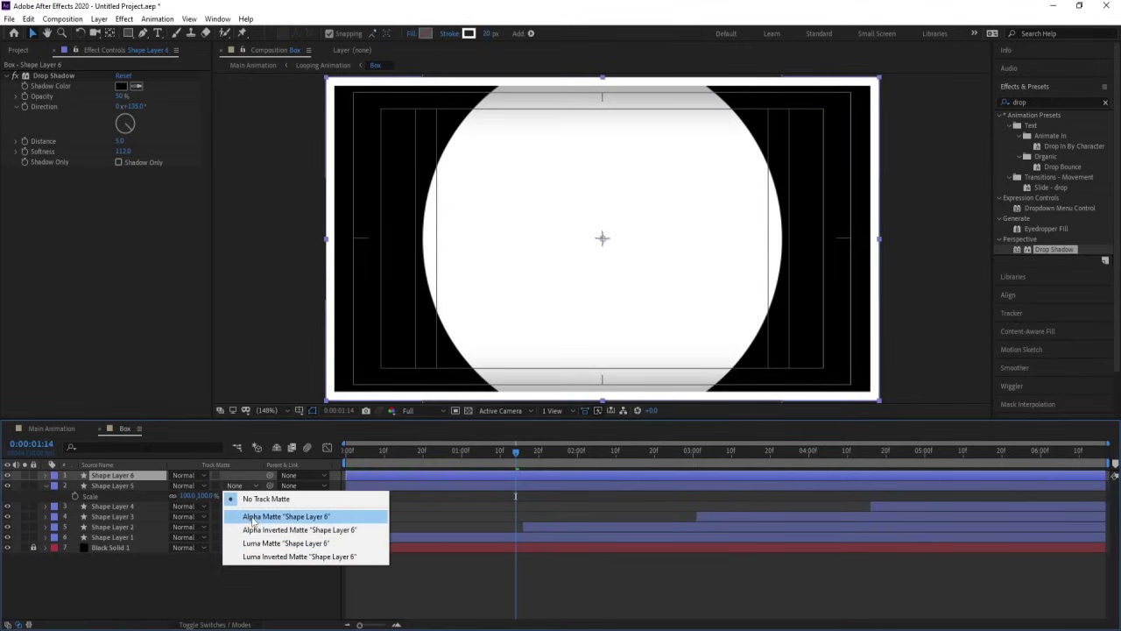
left_click(254, 518)
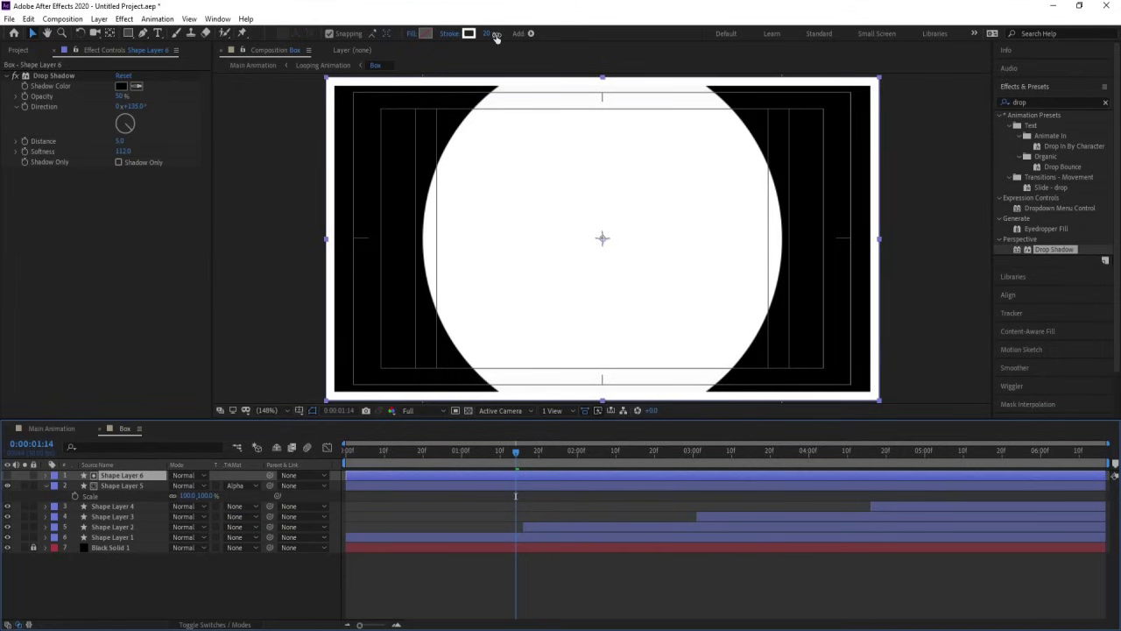
left_click(237, 484)
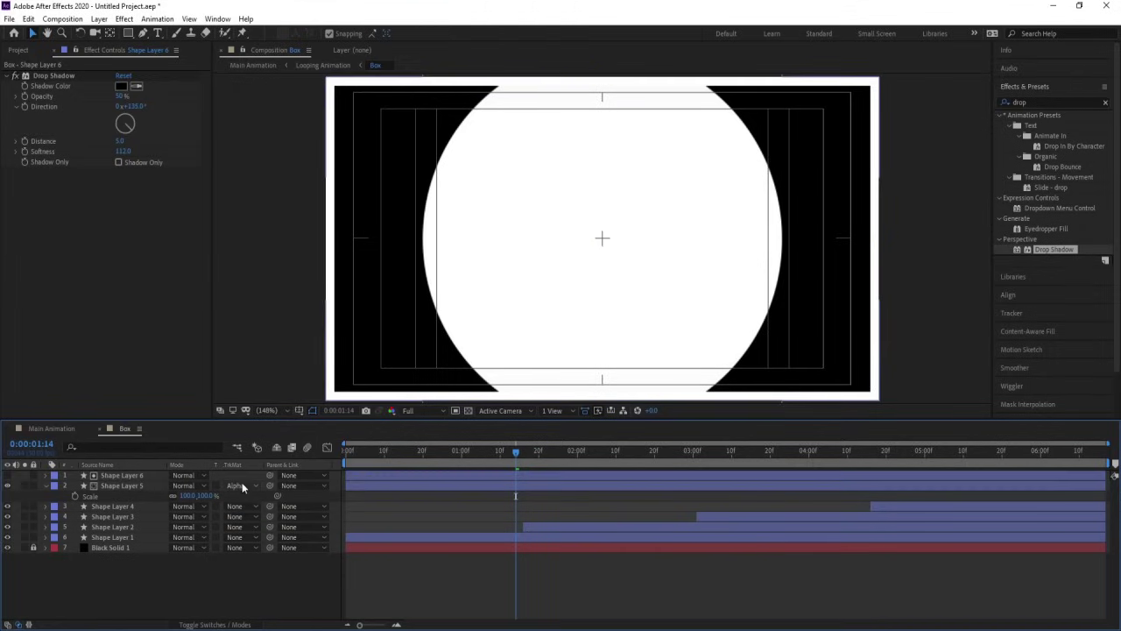
left_click(257, 529)
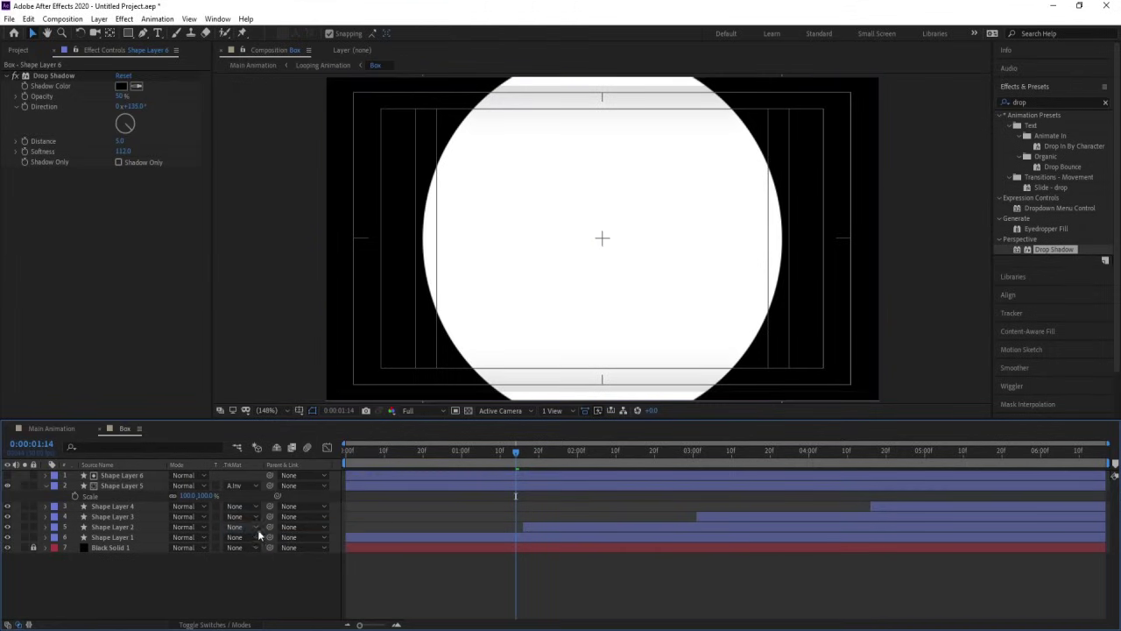
- Reduce the stroke width of the matte layer Shape Layer 6 and play back the grid in Main Animation
left_click(120, 475)
mouse_move(487, 33)
left_mouse_down()
mouse_move(515, 34)
mouse_move(487, 34)
left_mouse_up()
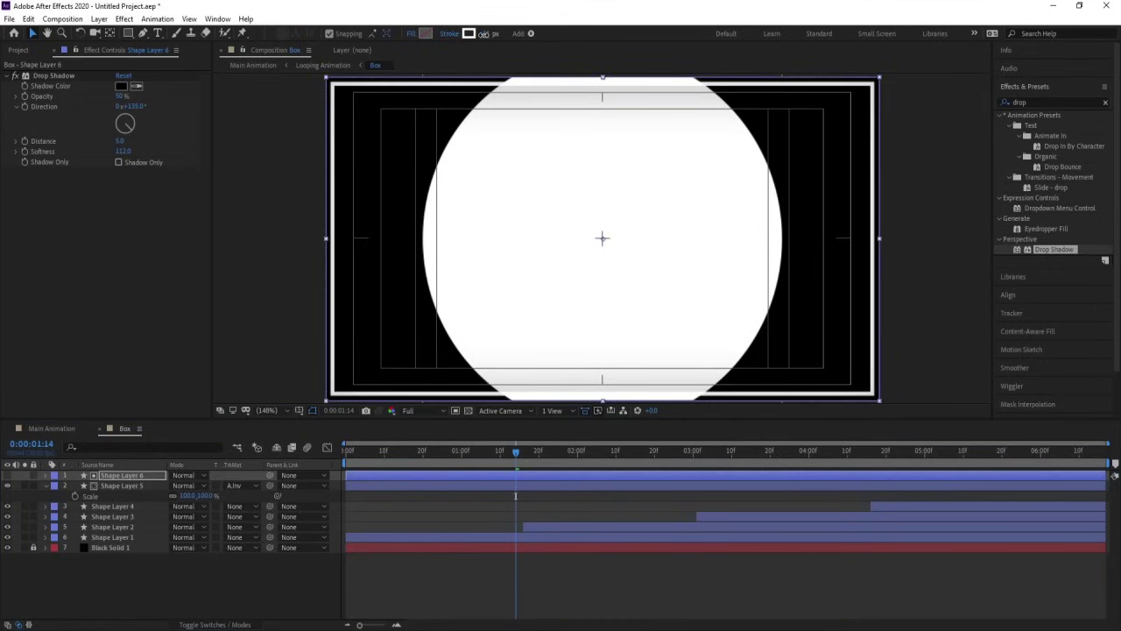
left_click(63, 430)
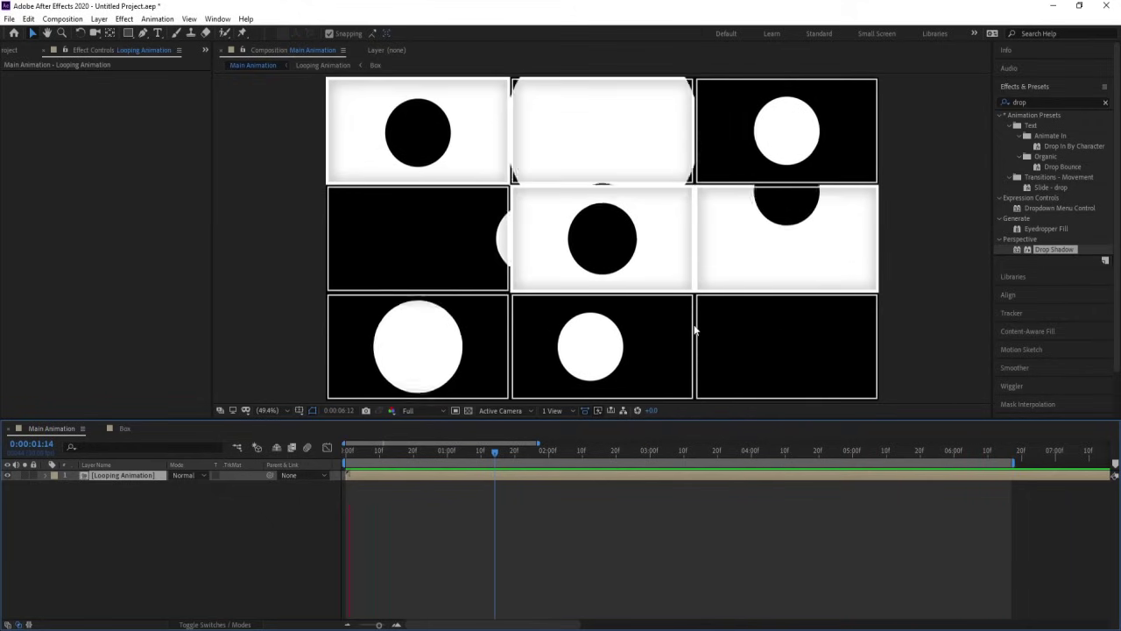
key("space")
key("space")
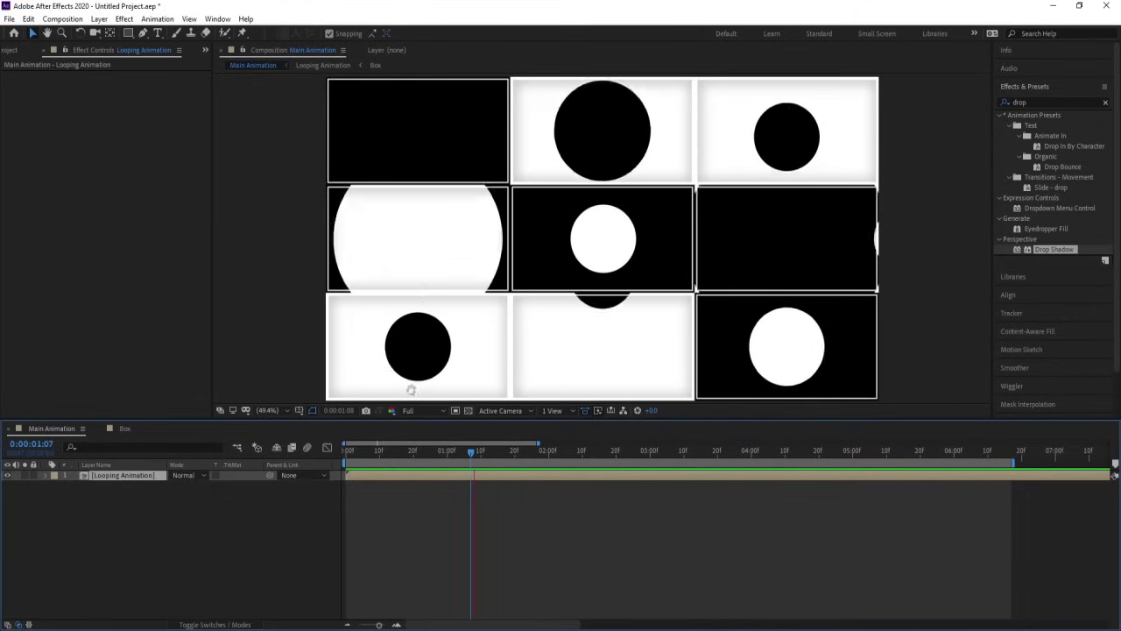
key("space")
- In Box, add a Drop Shadow with shadow color FFFFFF to the white circle on Shape Layer 1
left_click(124, 428)
left_click(380, 506)
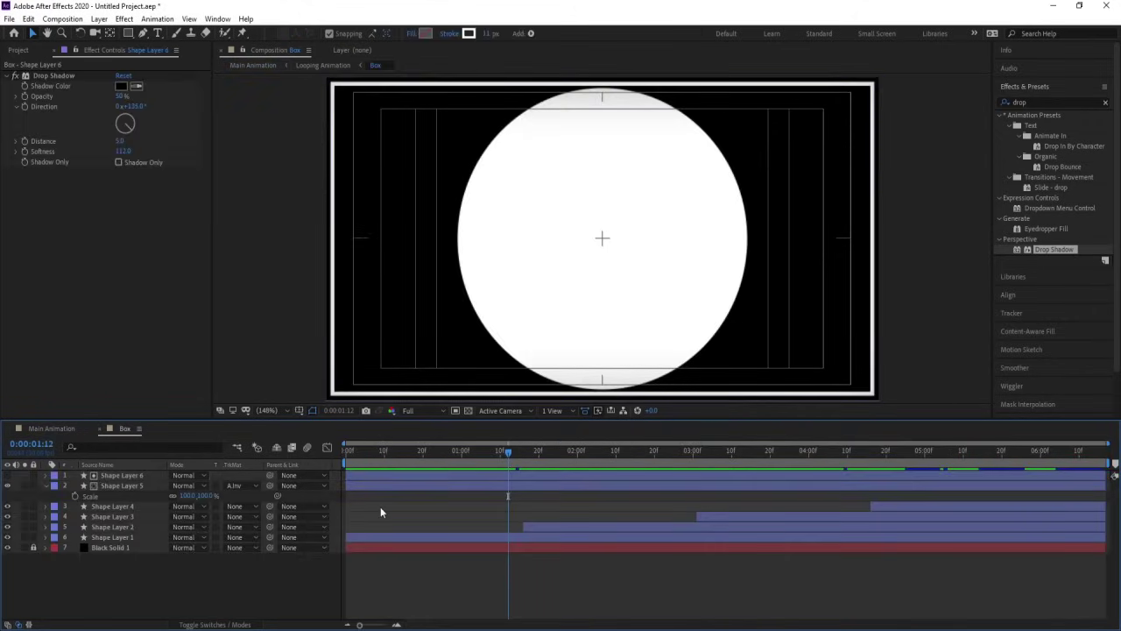
mouse_move(443, 451)
left_mouse_down()
mouse_move(408, 453)
mouse_move(458, 457)
left_mouse_up()
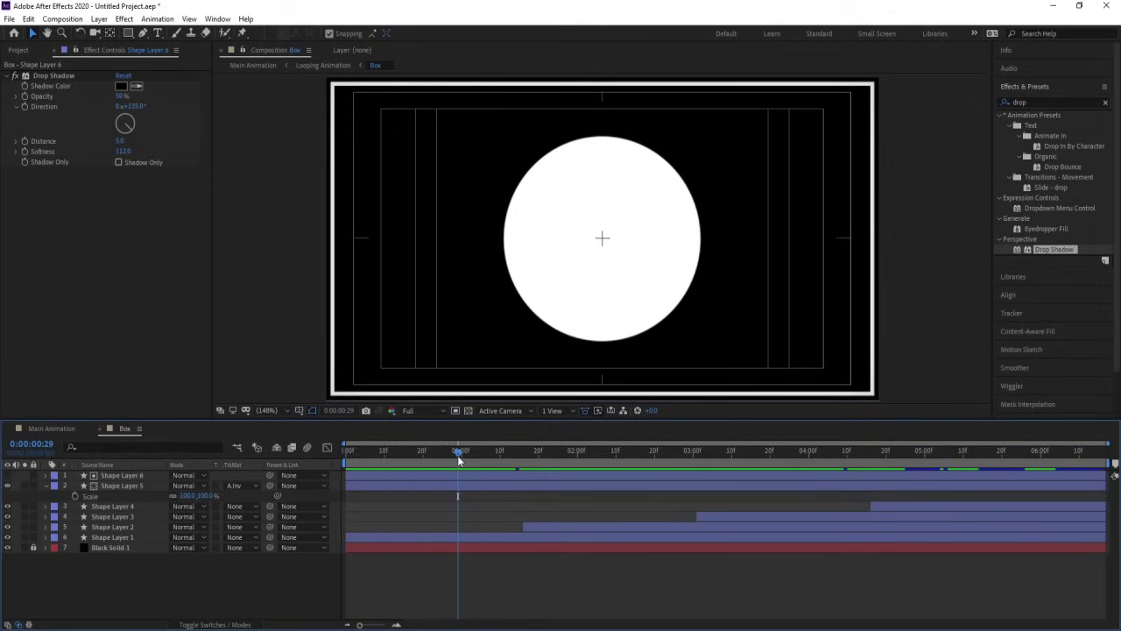
left_click(466, 533)
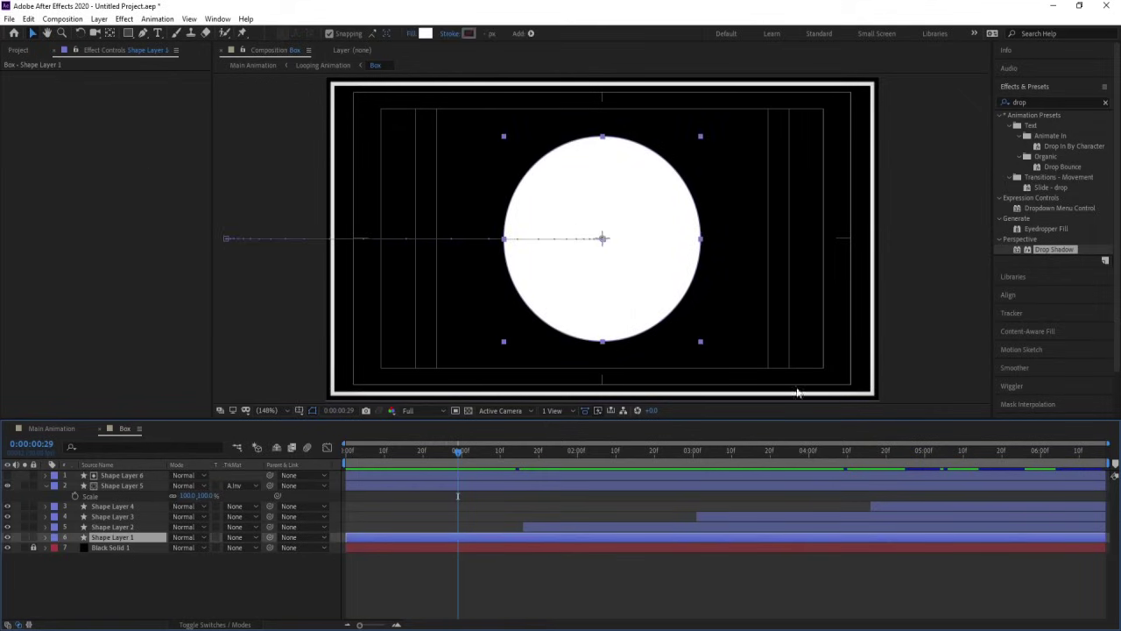
double_click(1051, 250)
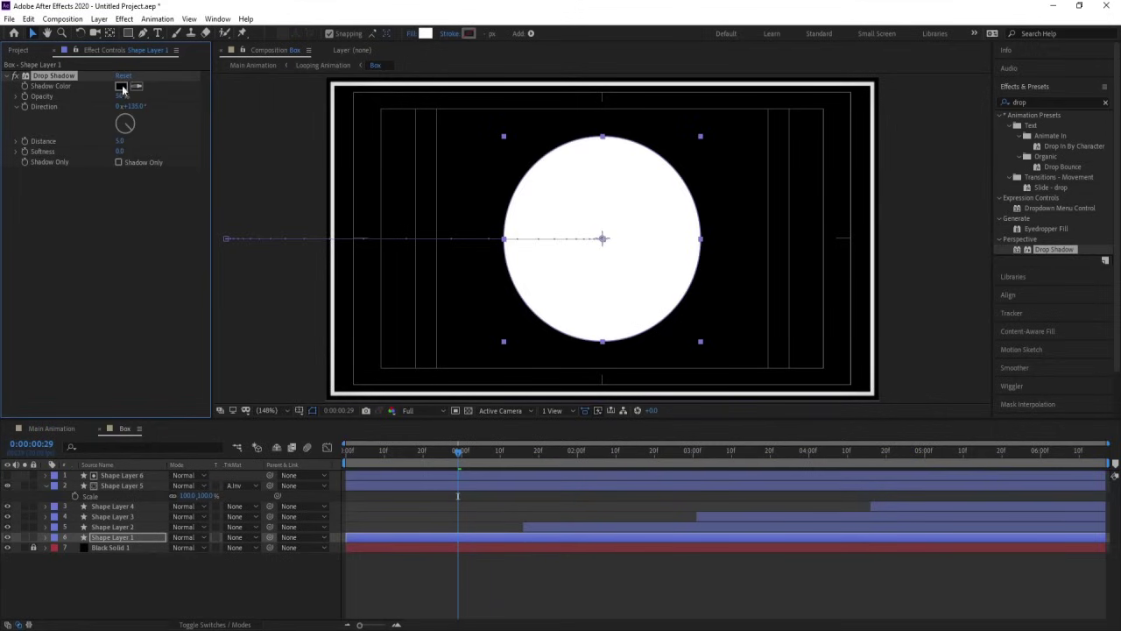
left_click(120, 86)
left_click_drag(145, 271, 39, 196)
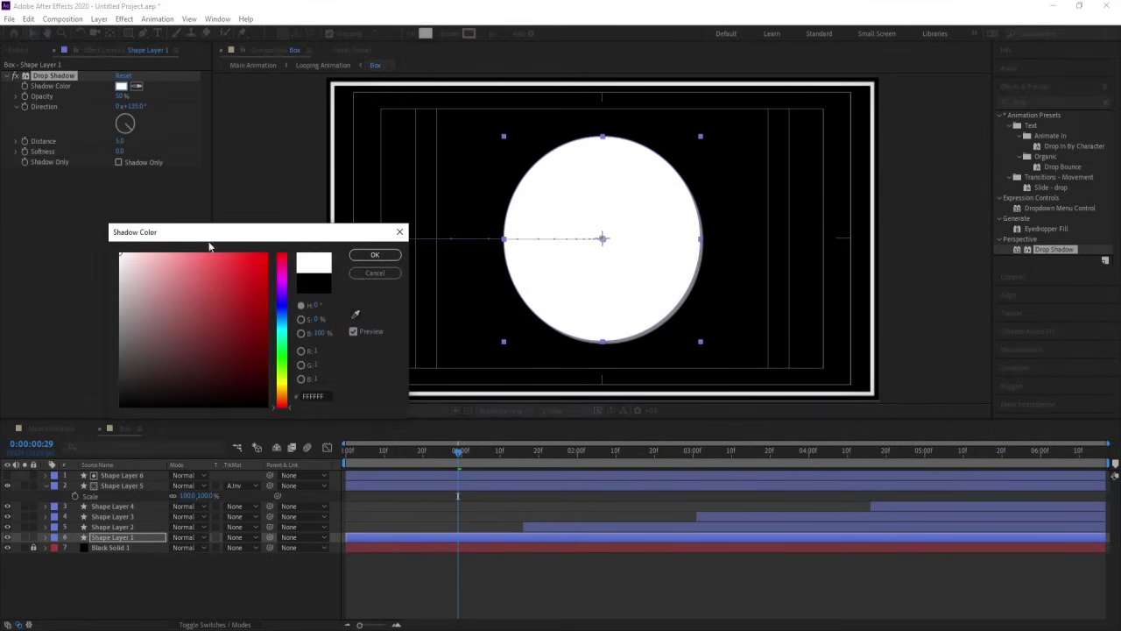
left_click(375, 256)
- Set the white circle's Drop Shadow to softness 88, distance 20 and opacity 30%
left_click_drag(121, 153, 169, 157)
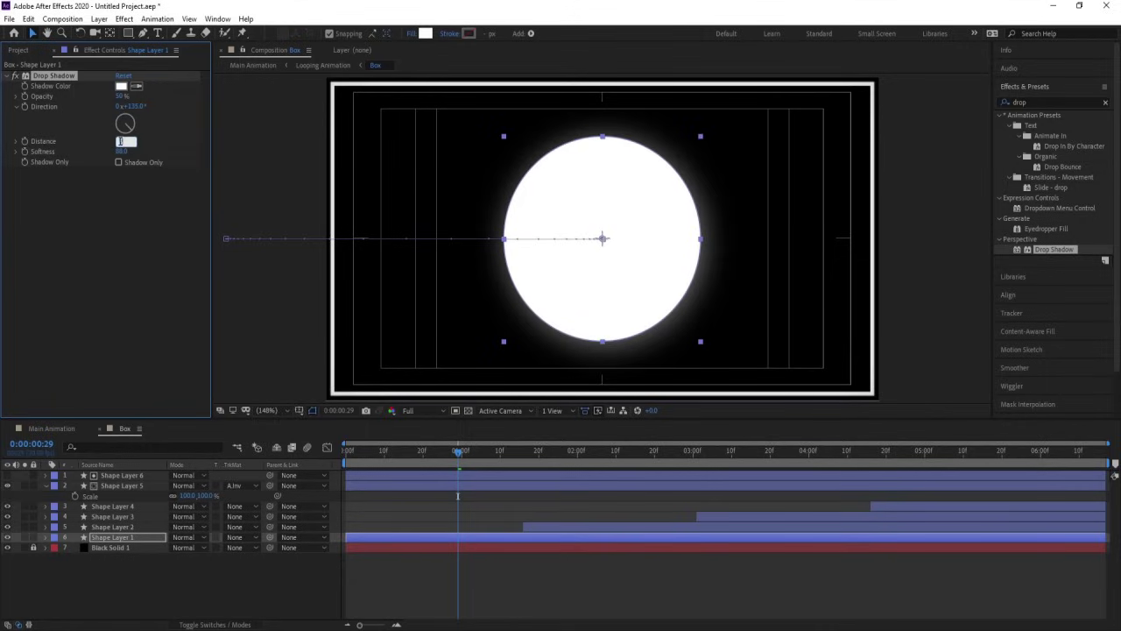
type("0")
key("Return")
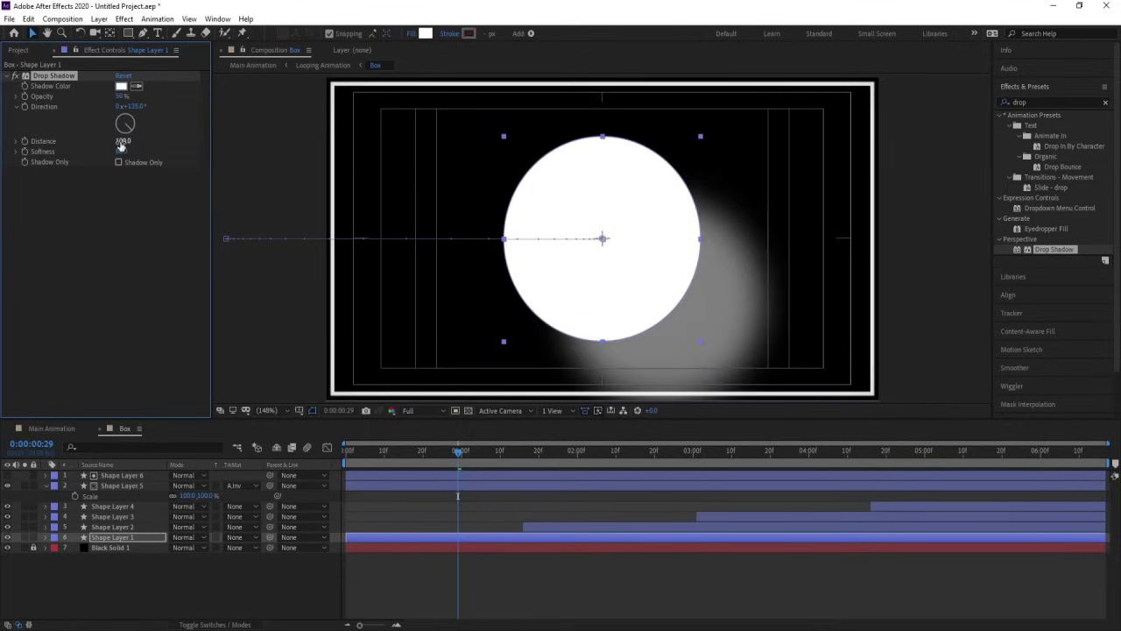
left_click_drag(121, 142, 121, 142)
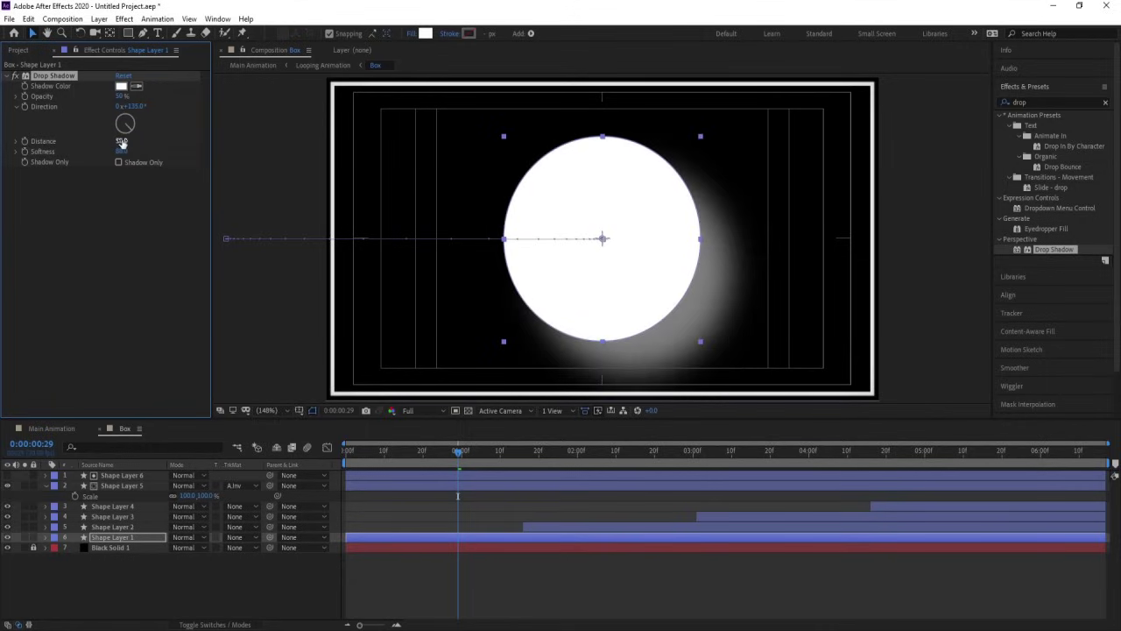
type("0")
key("Return")
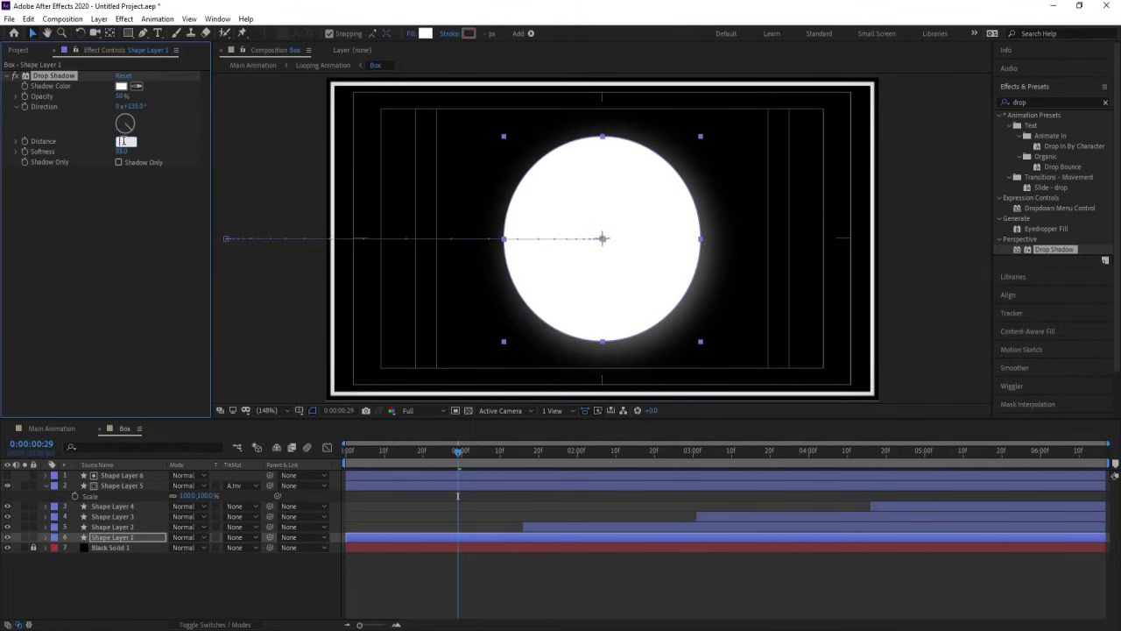
key("Return")
left_click(123, 96)
type("3")
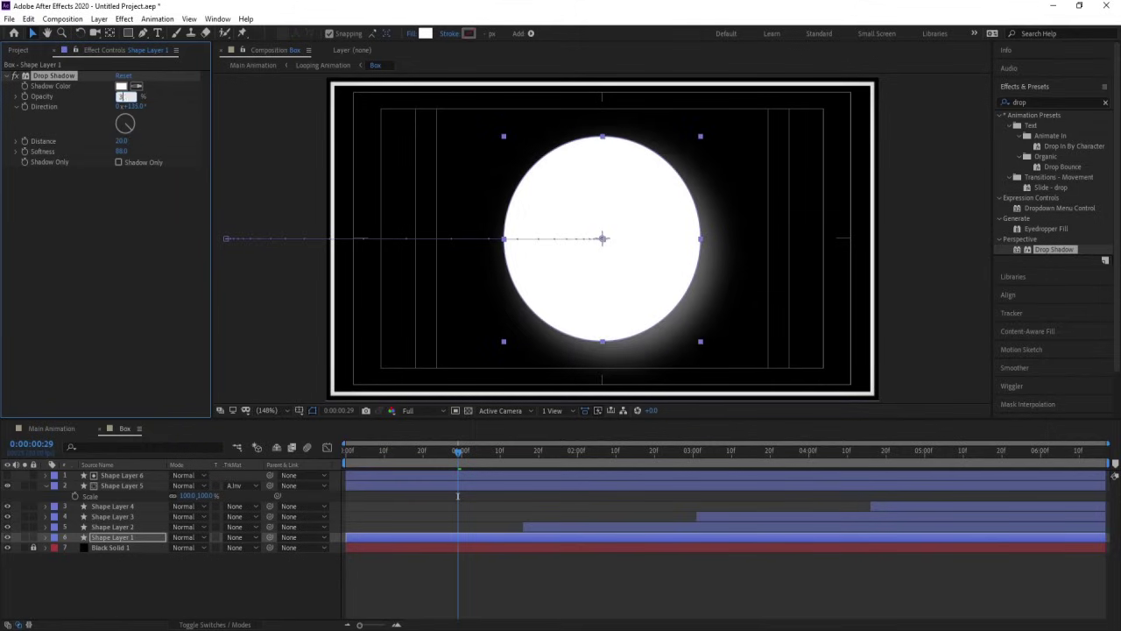
type("0")
key("Return")
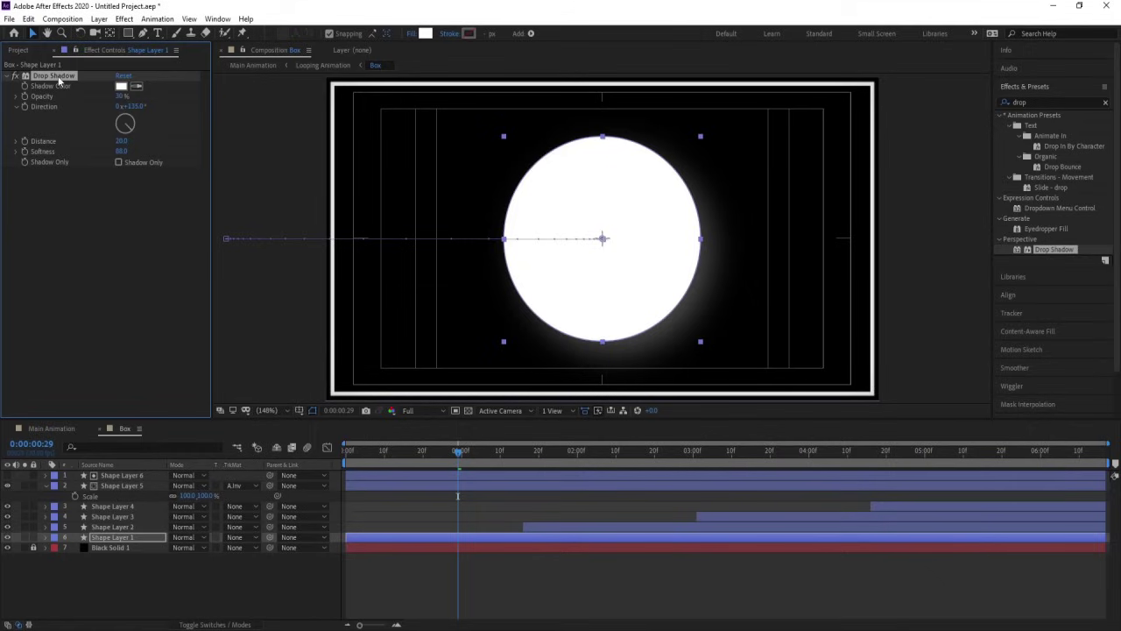
- Copy Shape Layer 1's Drop Shadow onto the black circle on Shape Layer 2 and change its shadow color to black
left_click(534, 452)
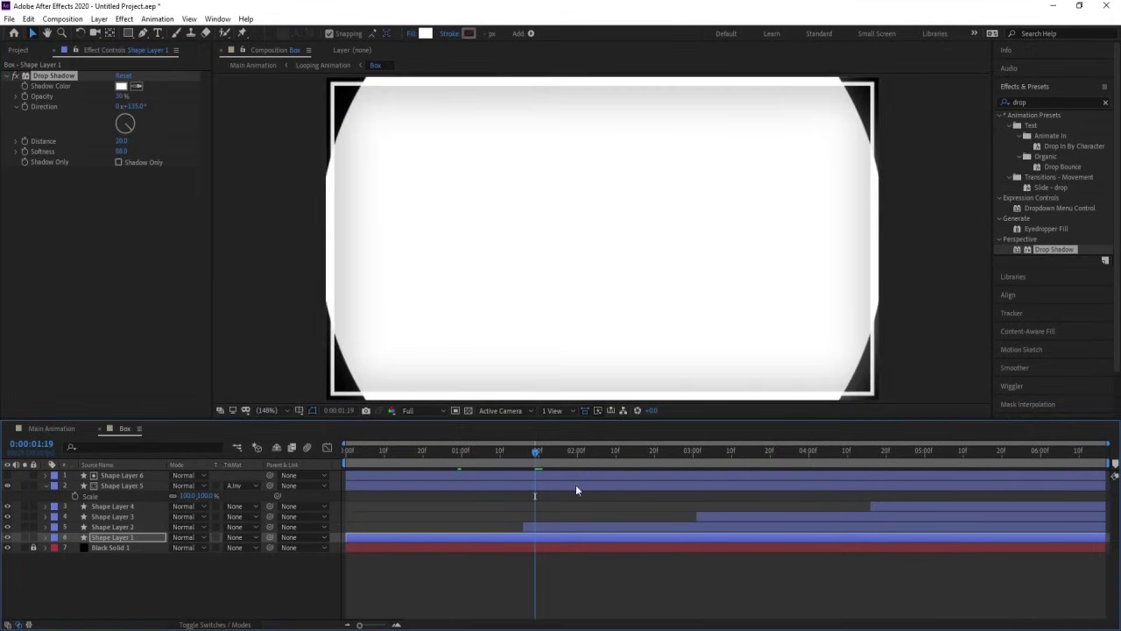
left_click(569, 528)
key("space")
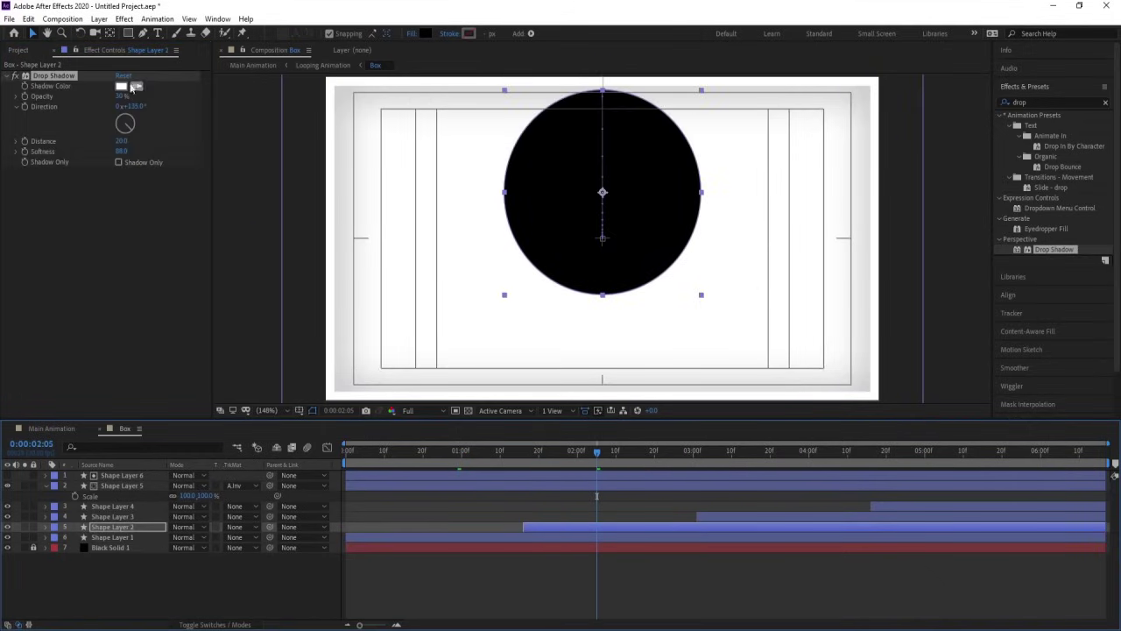
left_click(121, 85)
left_click_drag(156, 364, 95, 437)
key("Return")
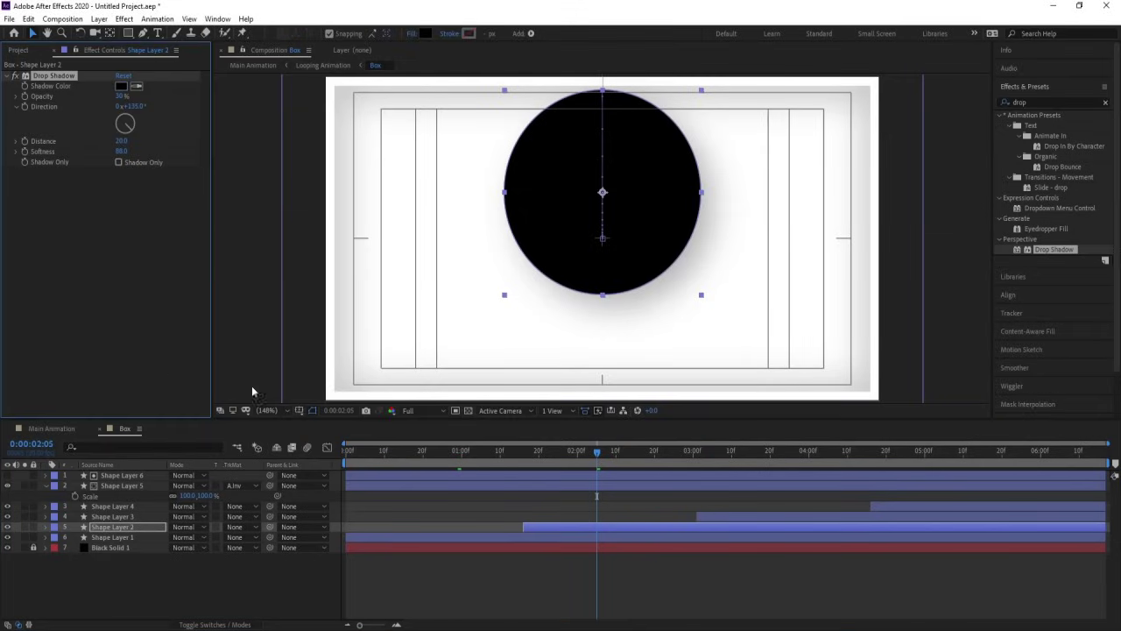
- Paste the Drop Shadow onto the circles on Shape Layer 3 and Shape Layer 4, and set Shape Layer 4's shadow color to 000000
left_click(771, 452)
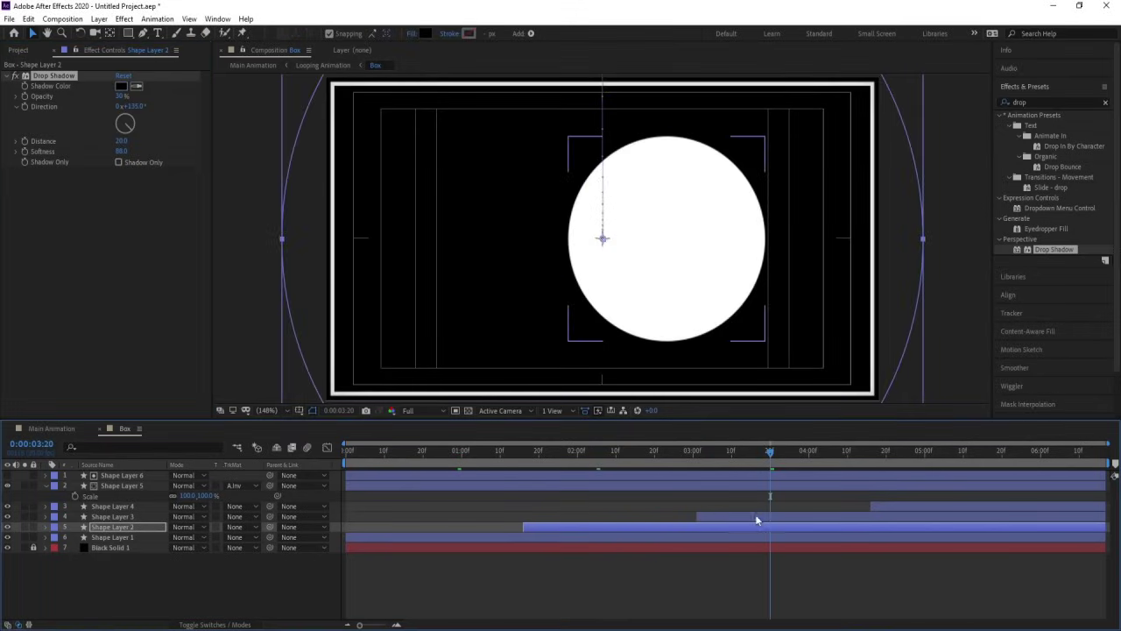
left_click(755, 514)
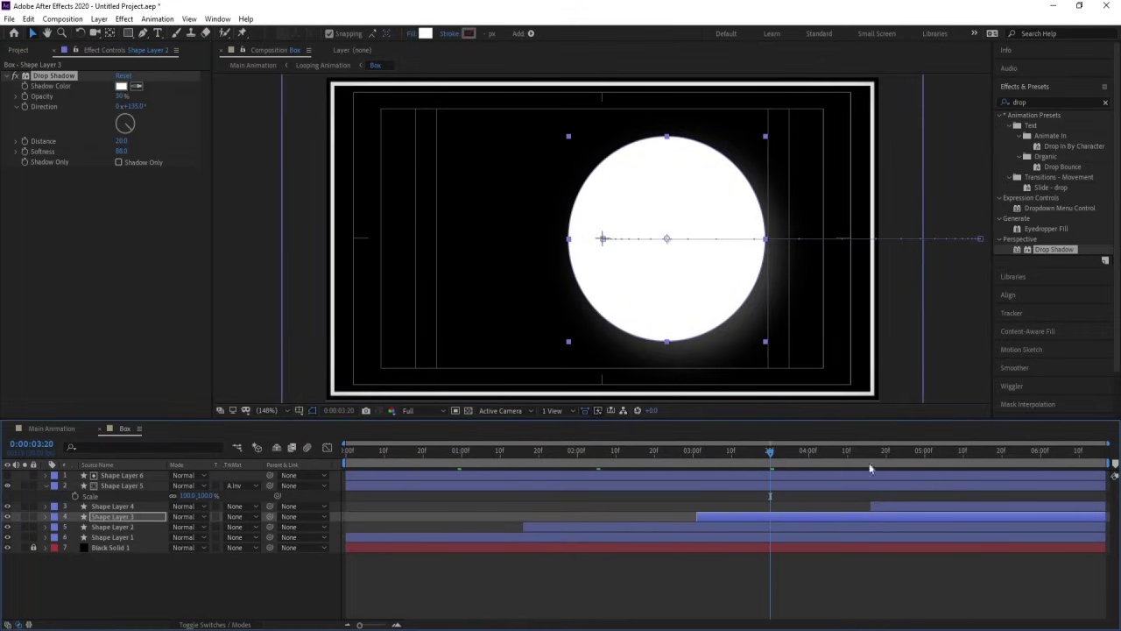
left_click(941, 450)
left_click(934, 508)
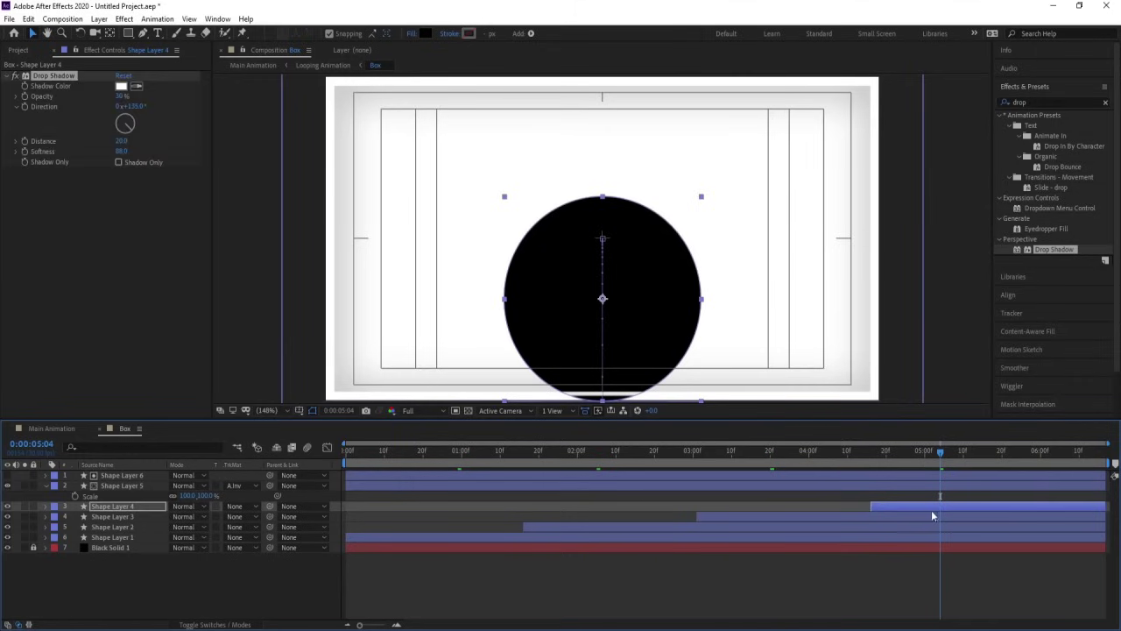
left_click(122, 88)
left_click_drag(210, 403, 88, 458)
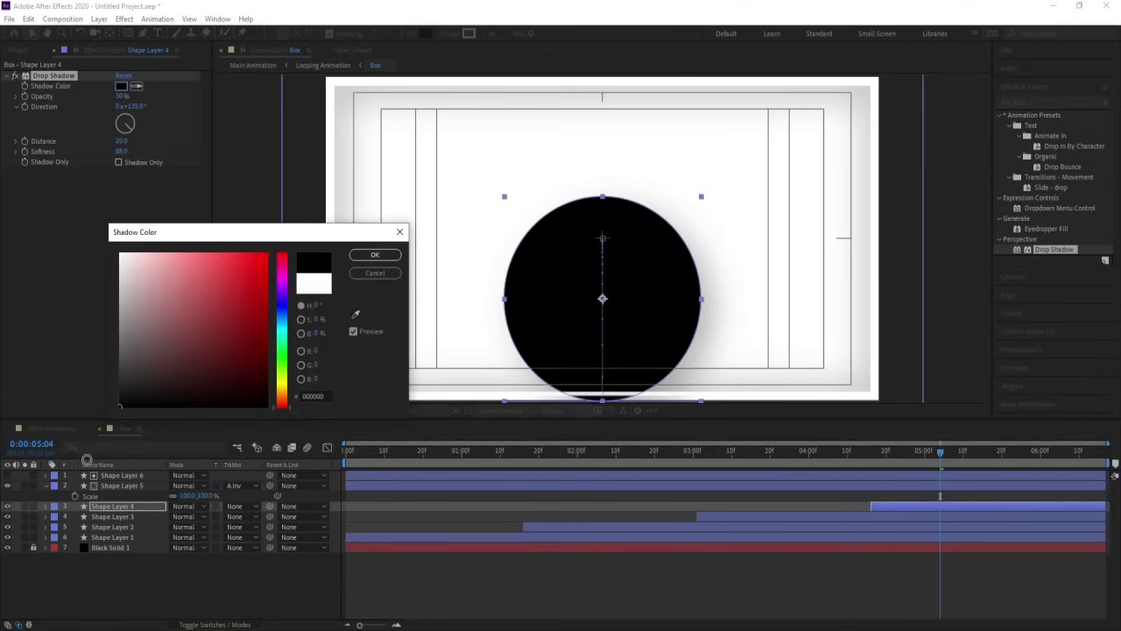
key("Return")
key("space")
key("space")
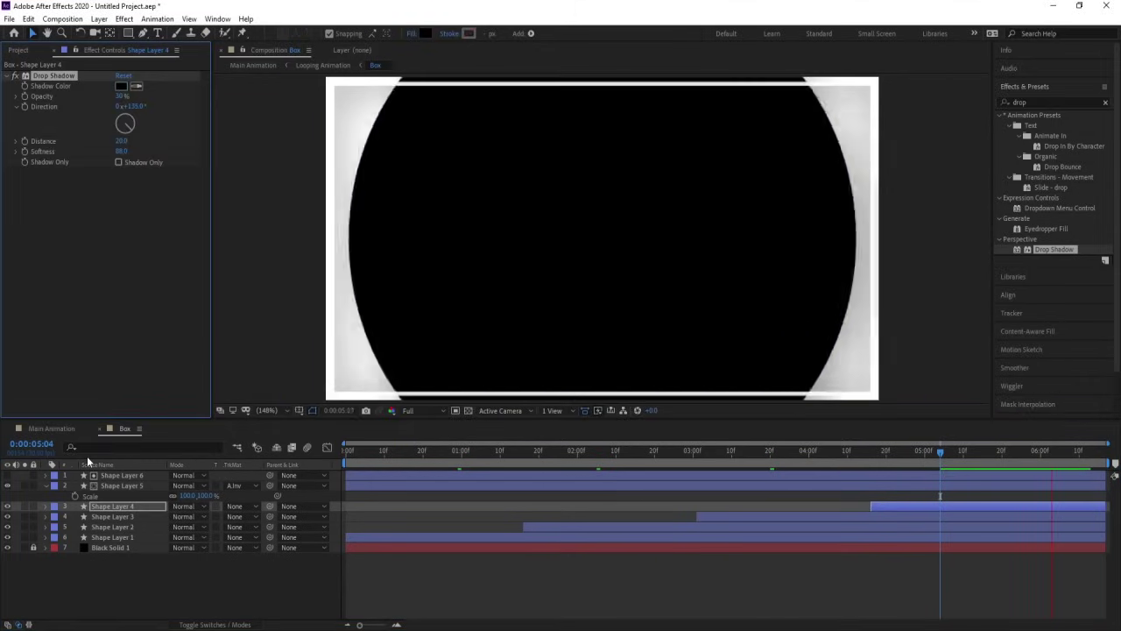
- Play back the grid in Main Animation from the start to review the circles' drop shadows
left_click(51, 427)
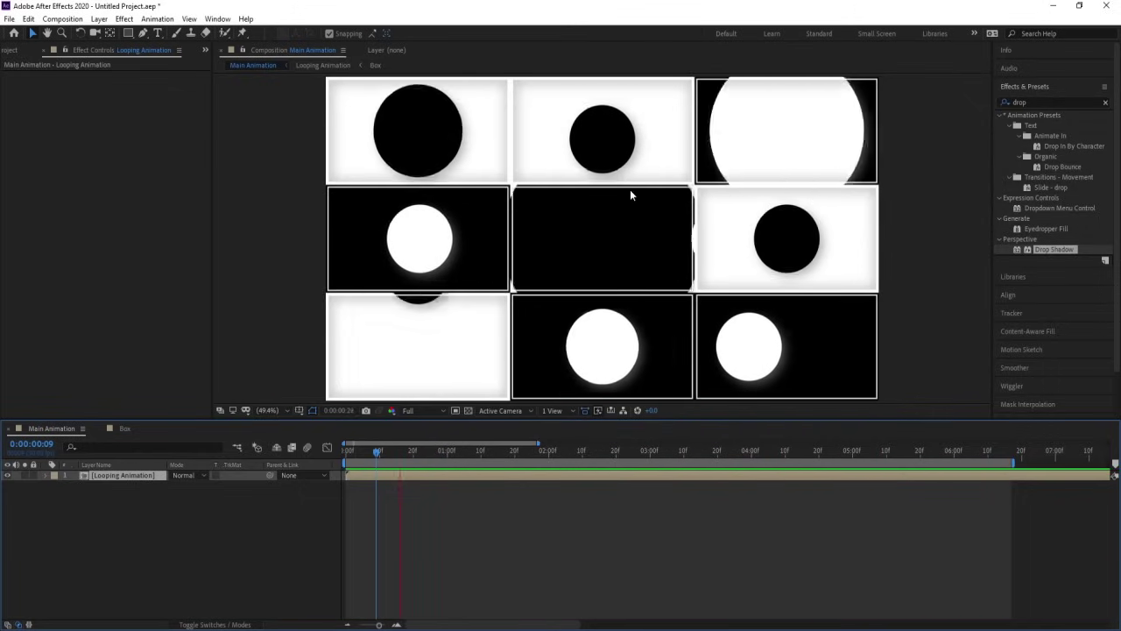
key("space")
key("space")
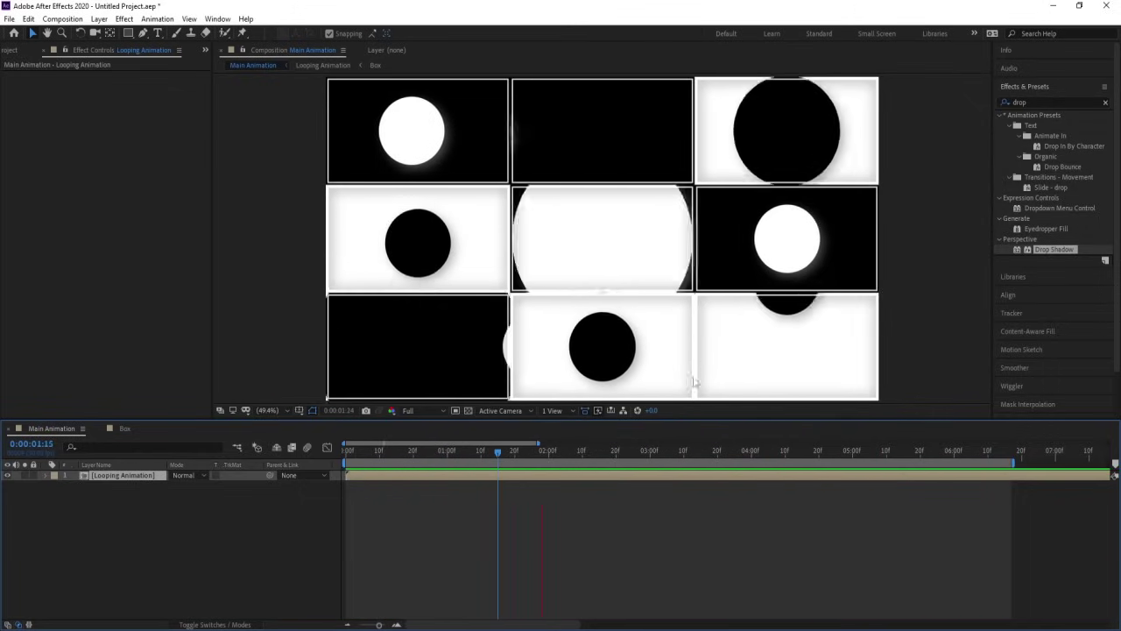
key("space")
left_click_drag(460, 451, 388, 466)
key("space")
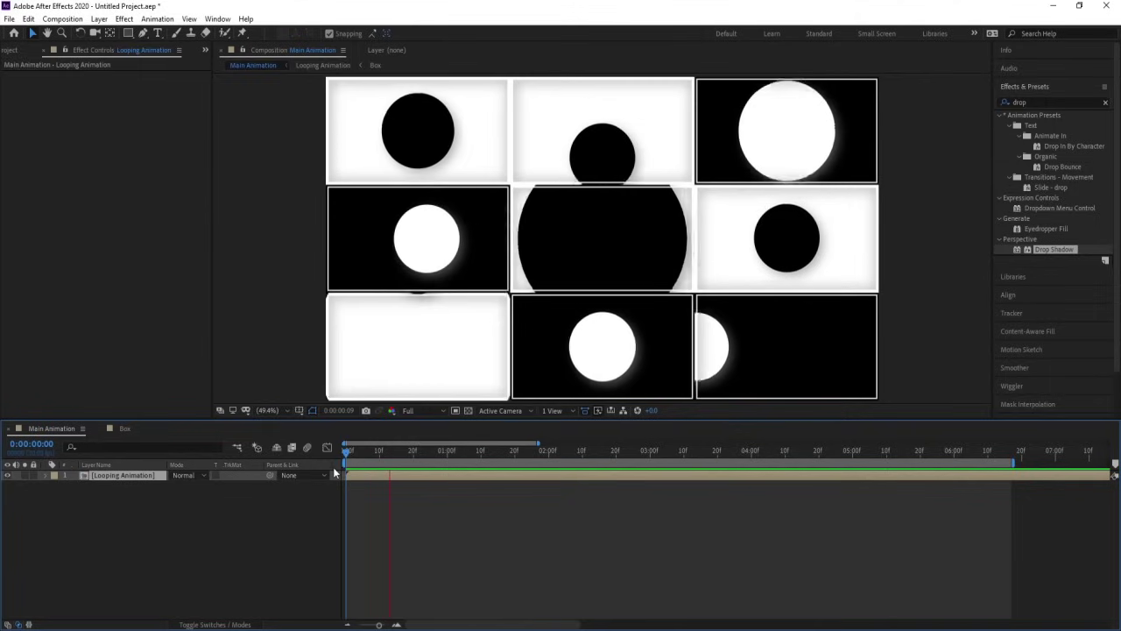
key("space")
key("space")
key("Num_Lock")
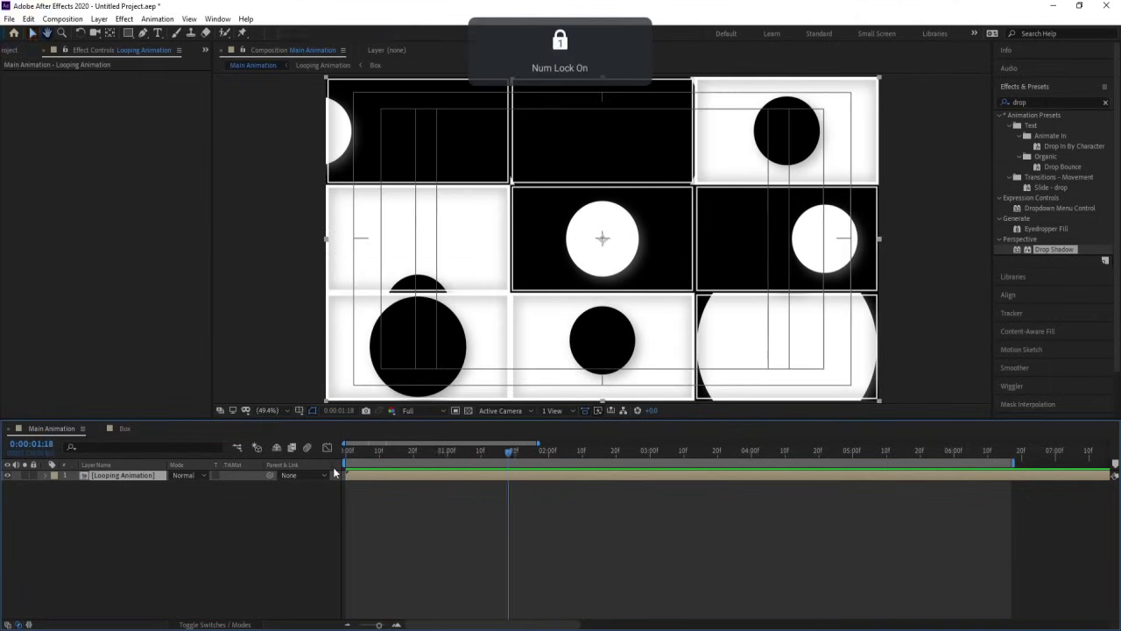
- Add an adjustment layer at the start of Main Animation, apply the Tint effect to it and swap its colors
key("minus")
left_click_drag(386, 454, 354, 457)
right_click(264, 528)
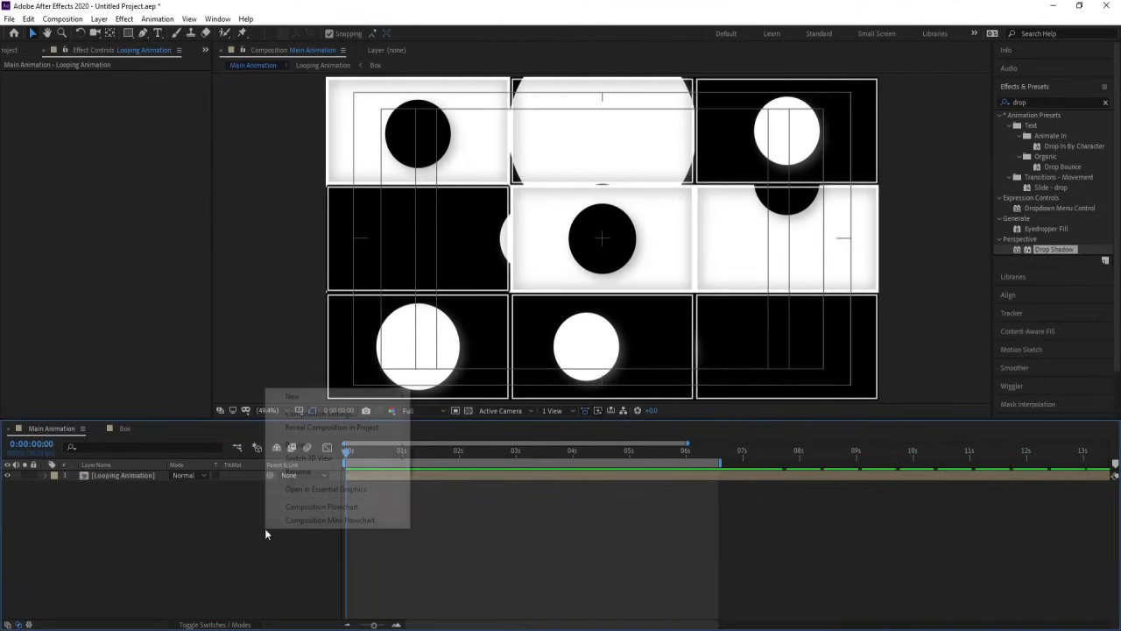
mouse_move(300, 401)
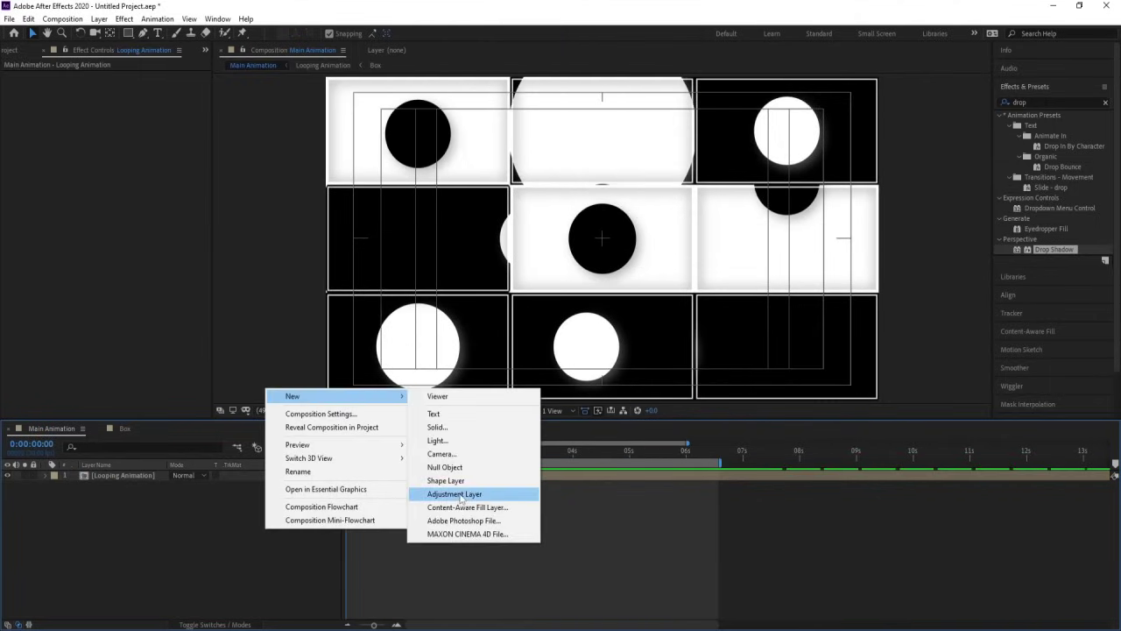
left_click(455, 493)
left_click(1037, 102)
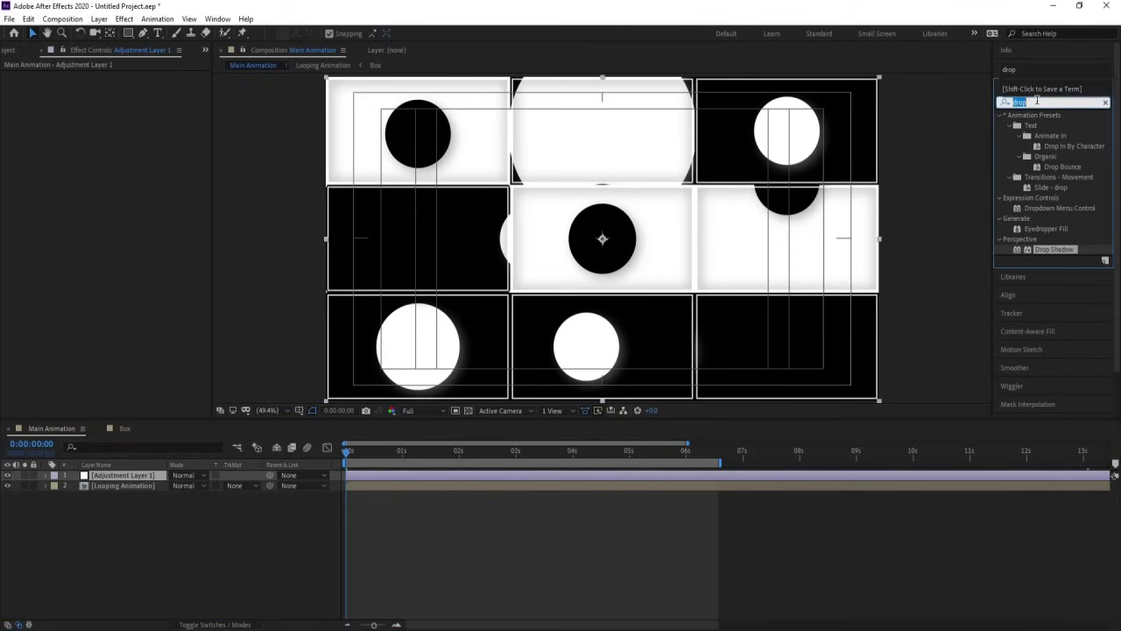
type("tint")
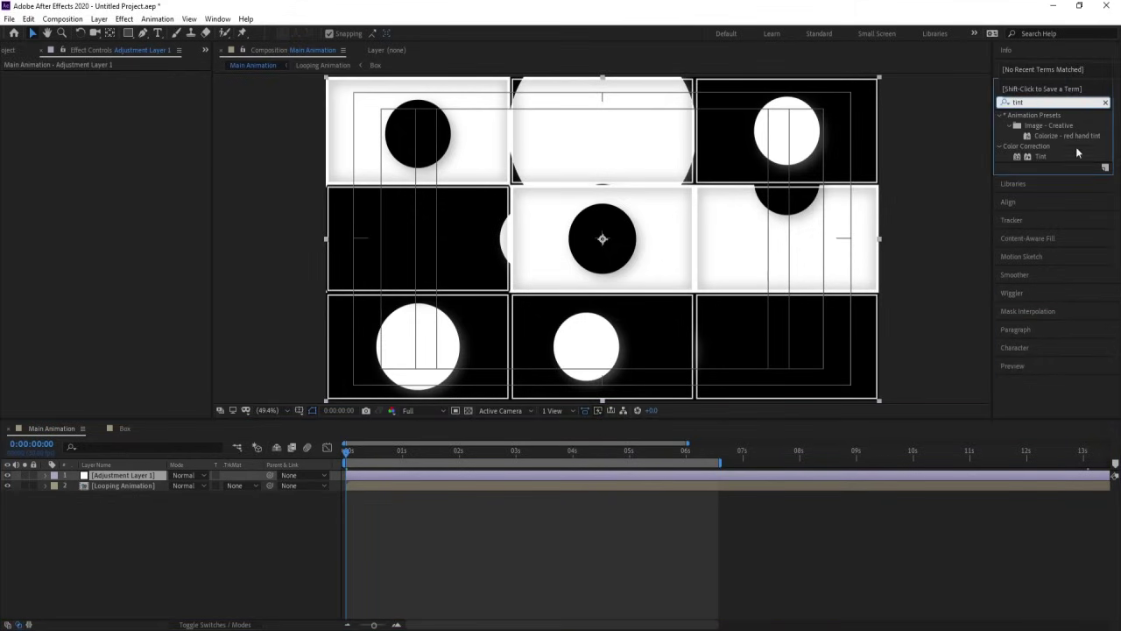
double_click(1039, 156)
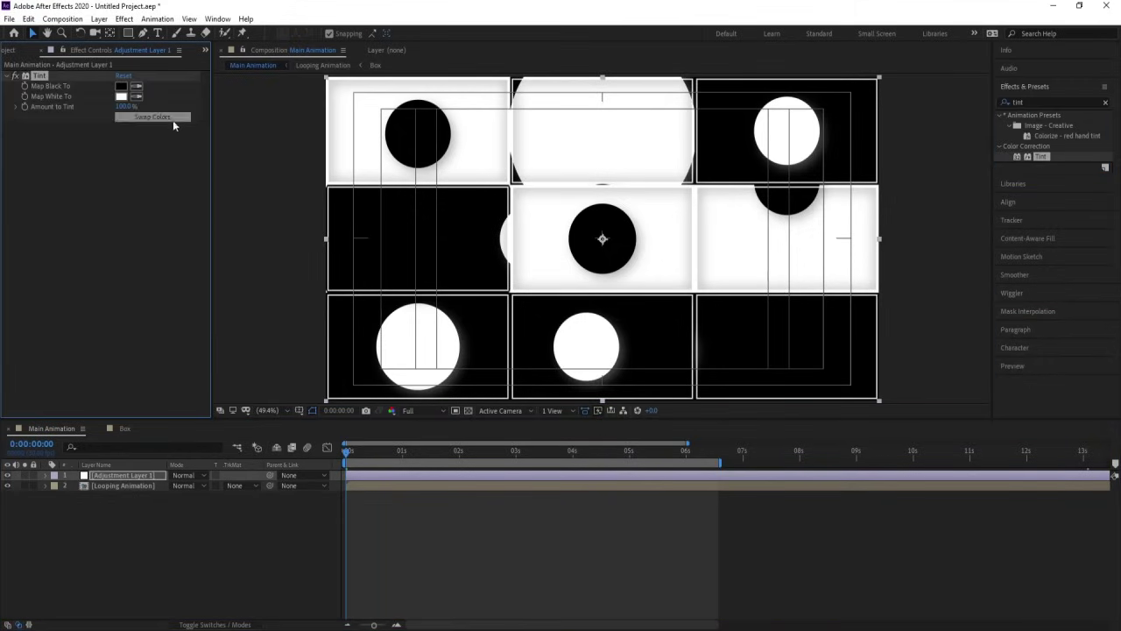
left_click(172, 121)
- Draw a circle with fill color FFFFFF on a new shape layer over the grid's middle cell and center it in the composition
left_click(181, 567)
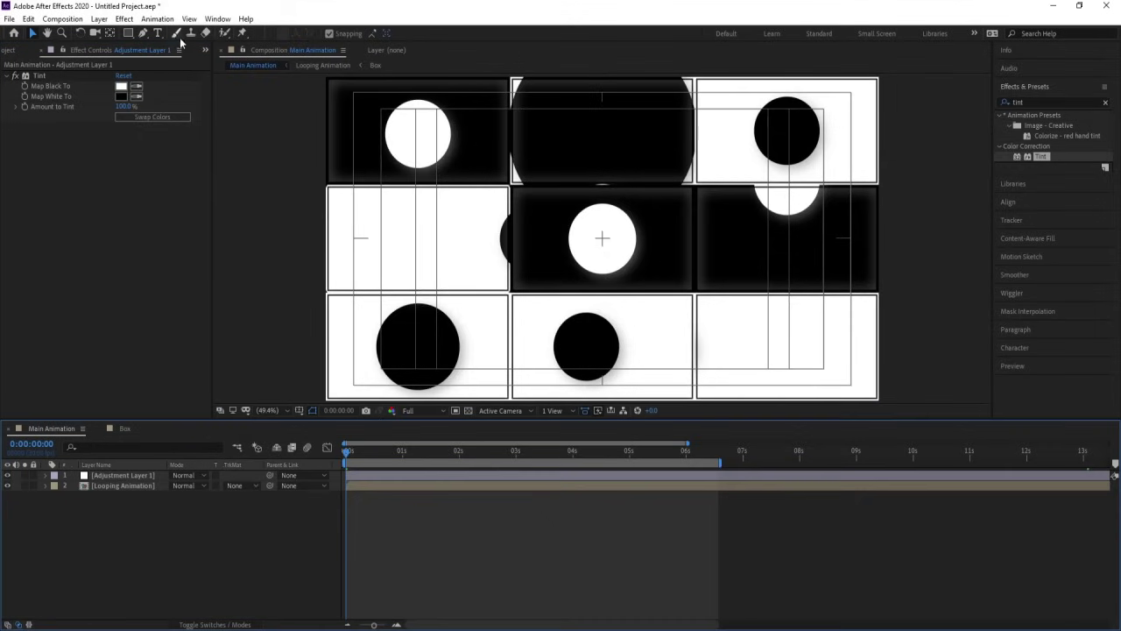
left_click_drag(128, 33, 176, 62)
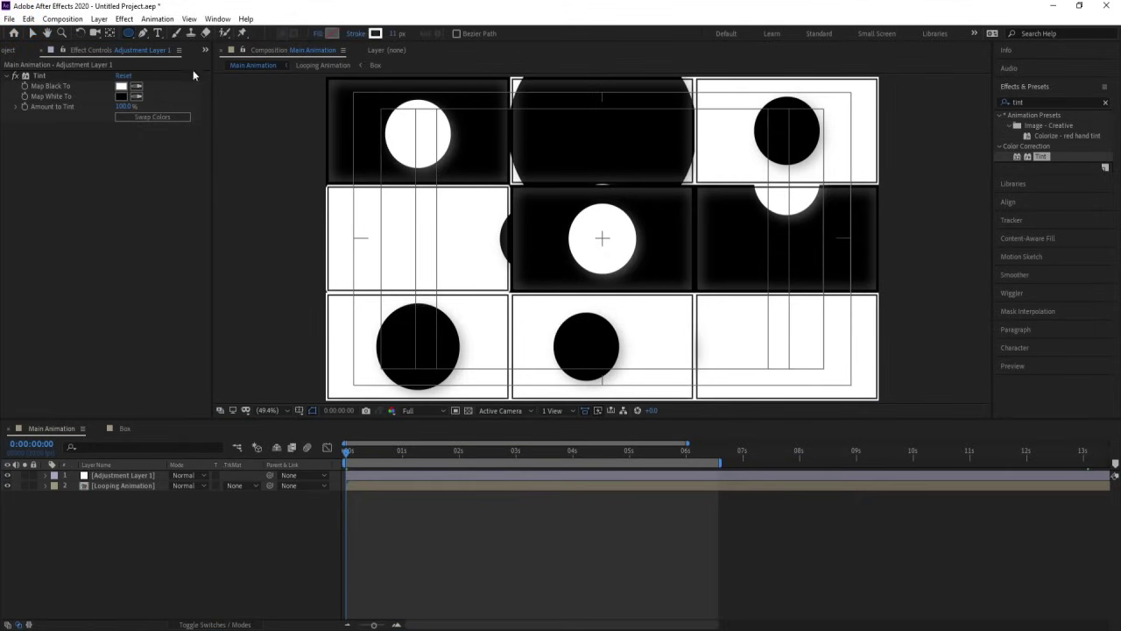
left_click(332, 33)
type("ffffff")
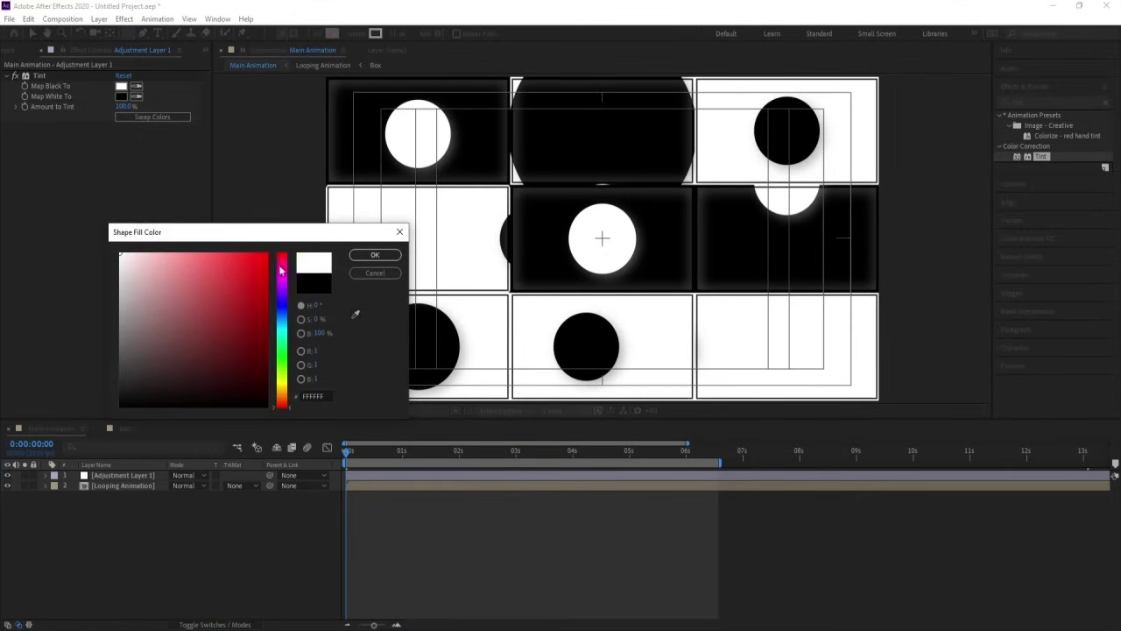
left_click(371, 255)
left_click_drag(517, 185, 655, 327)
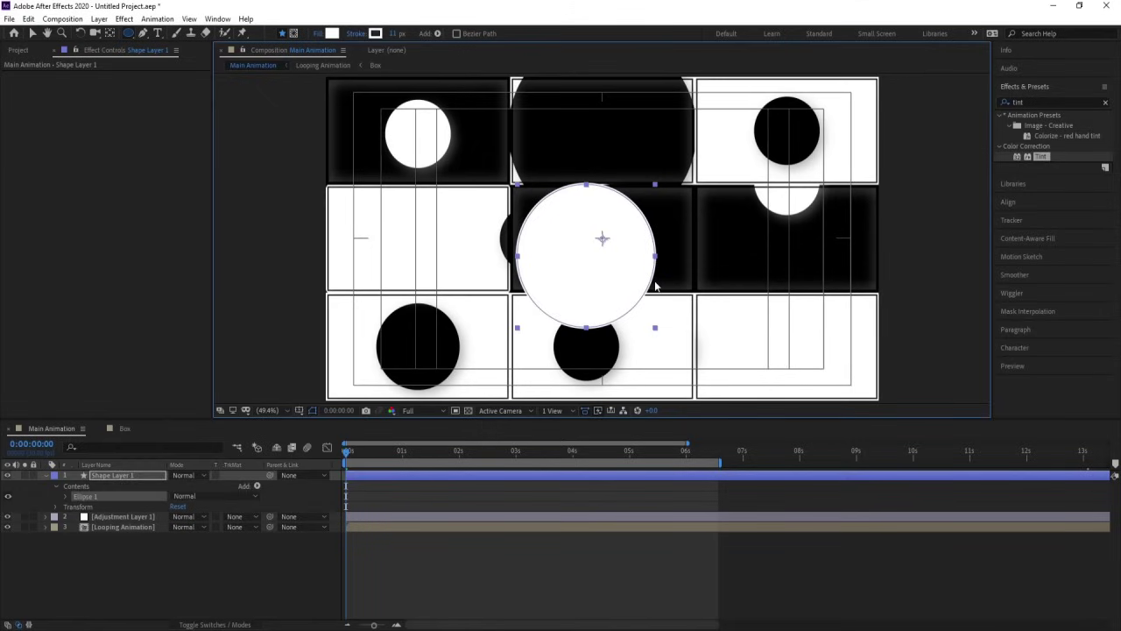
left_click(1007, 202)
left_click(1024, 154)
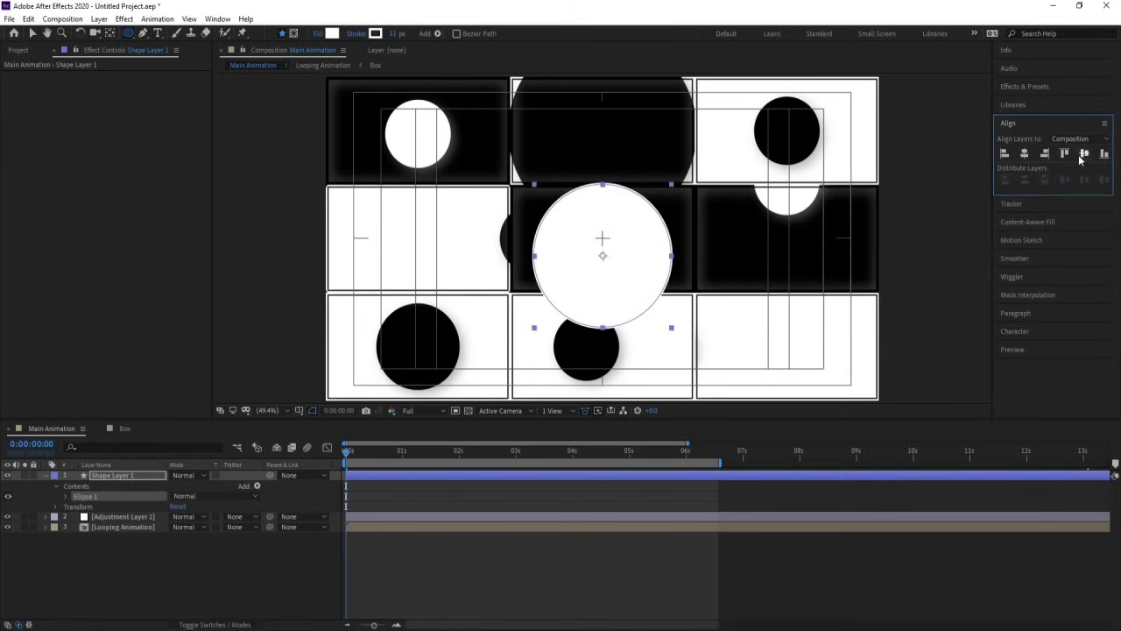
- Set Adjustment Layer 1's track matte to Alpha Matte "Shape Layer 1" and set Shape Layer 1's Scale to 0%
left_click(239, 517)
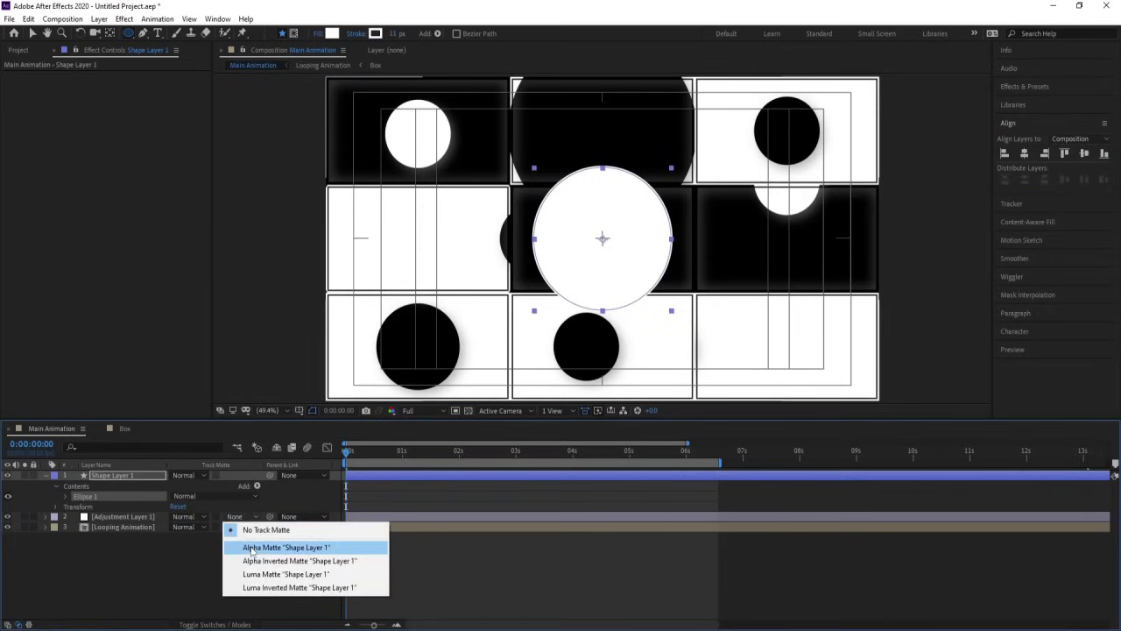
left_click(251, 547)
left_click(116, 474)
key("s")
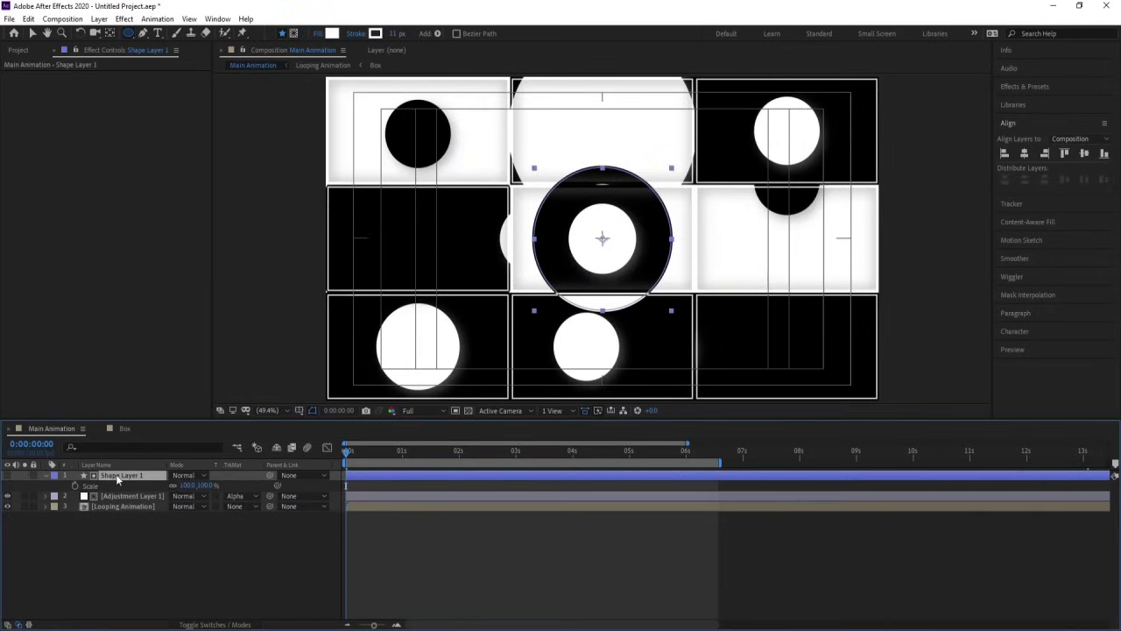
left_click(185, 484)
type("0")
key("Return")
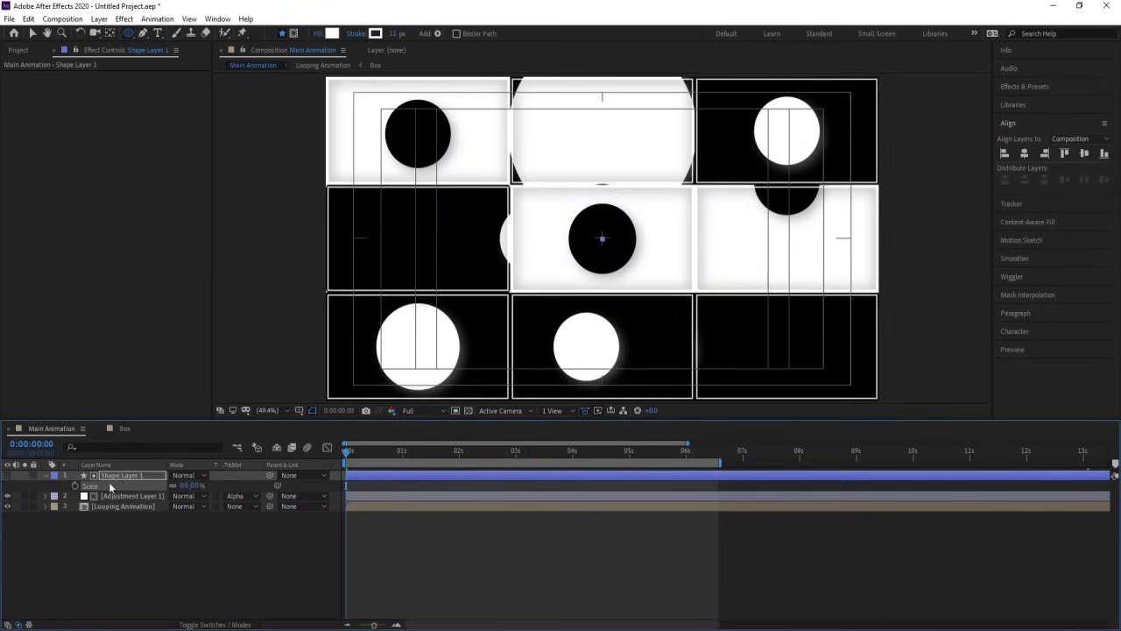
- Keyframe Shape Layer 1's Scale from 0% at the start to 471% at 0:00:03:08 and preview the animation
left_click(515, 454)
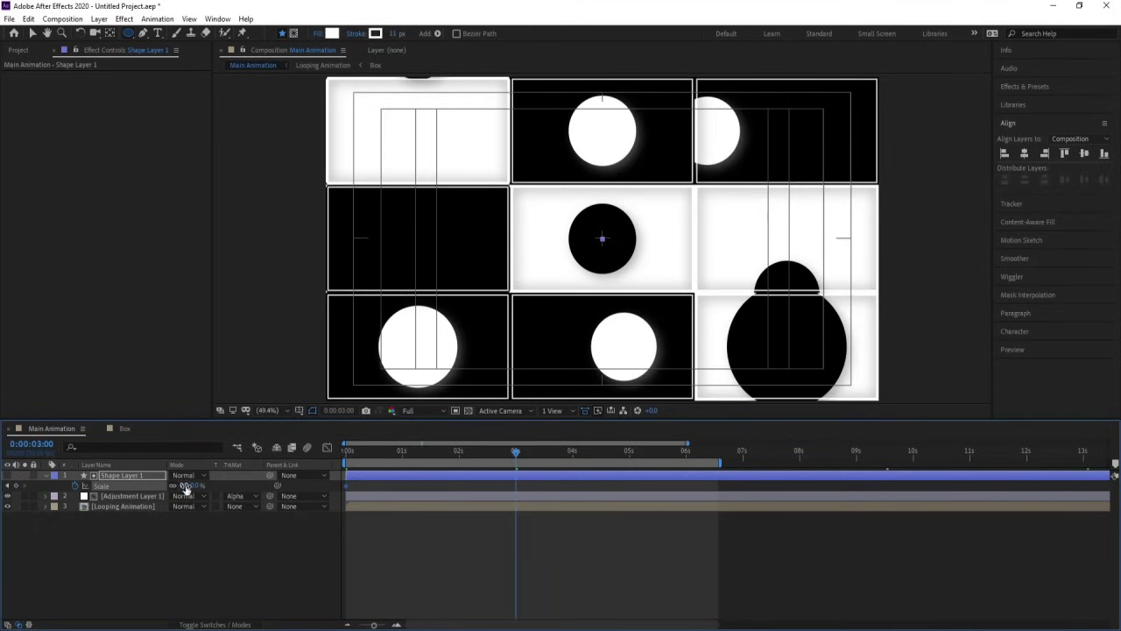
left_click_drag(207, 484, 368, 390)
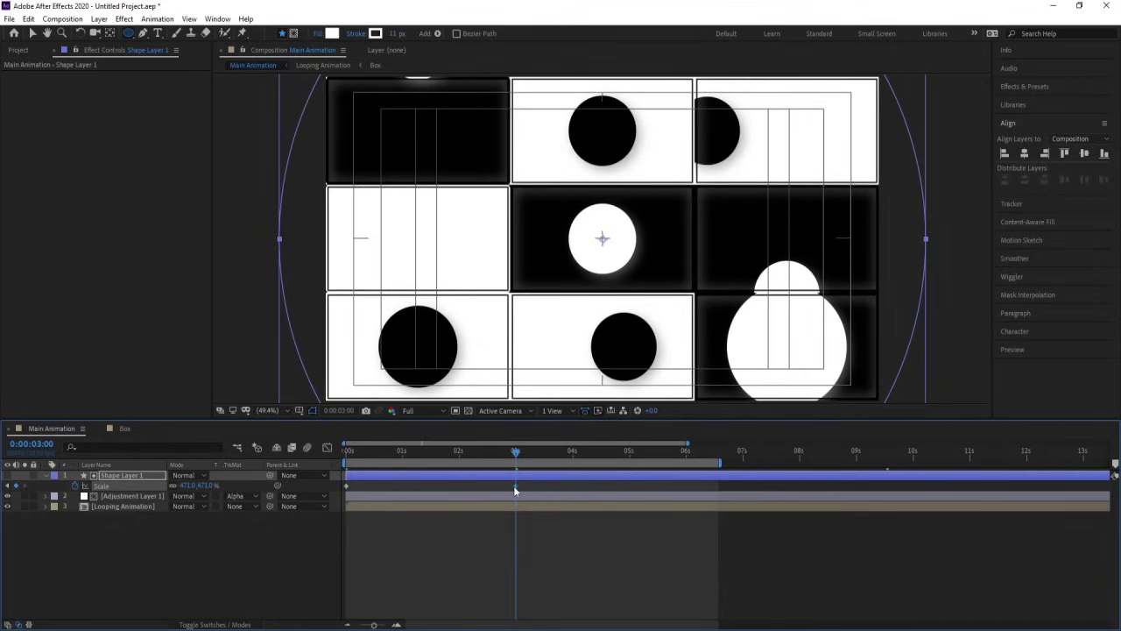
left_click_drag(515, 487, 519, 489)
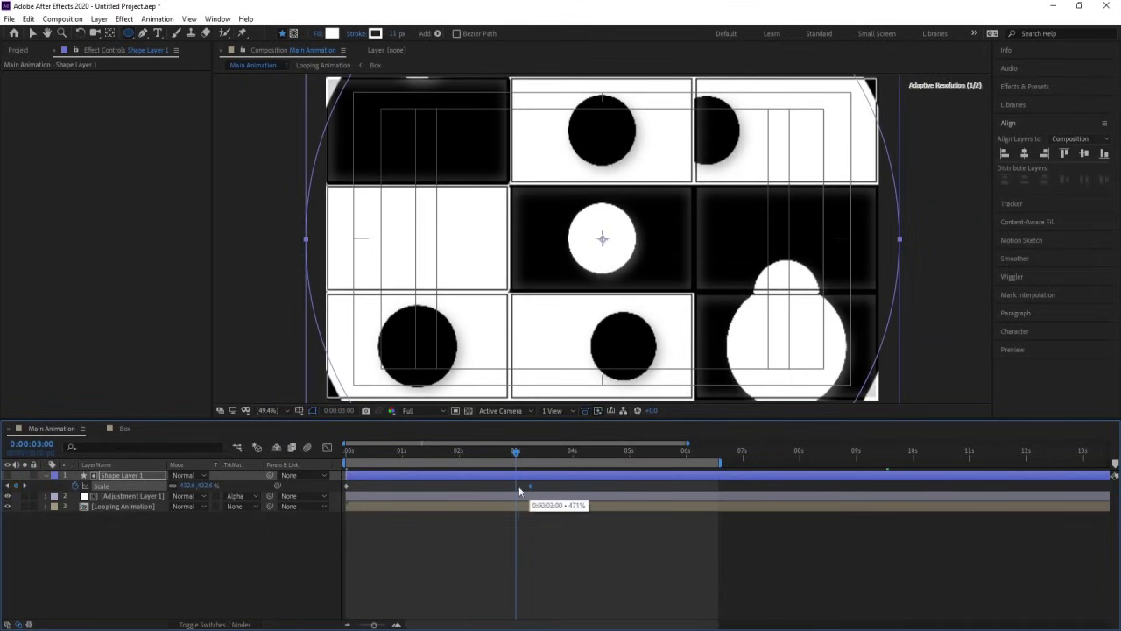
left_click(343, 455)
key("space")
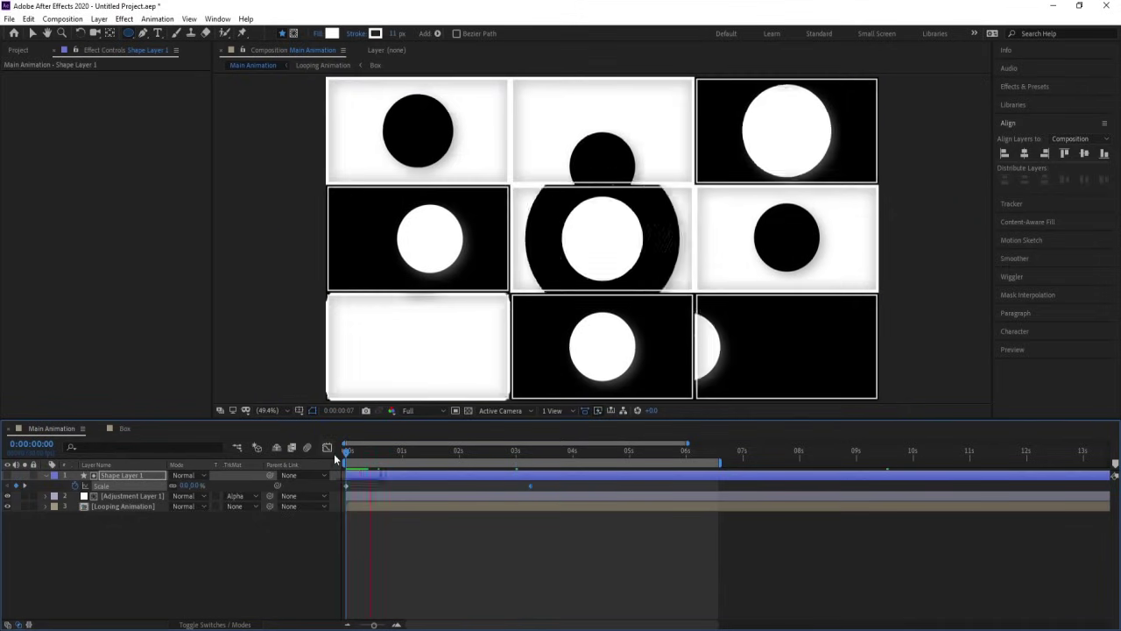
key("space")
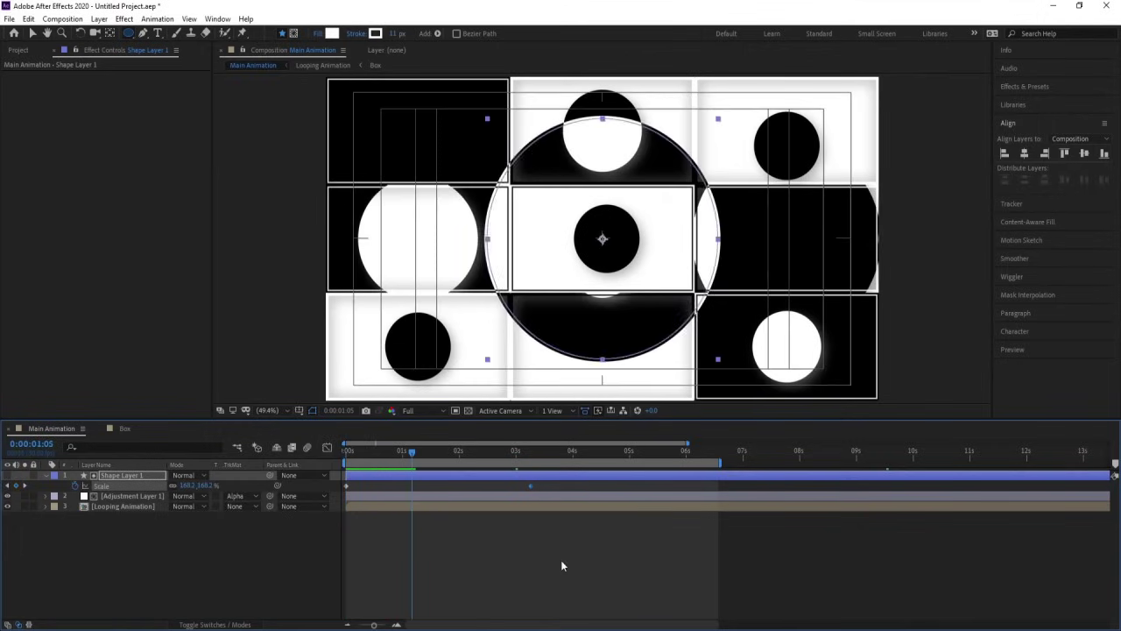
- Duplicate Shape Layer 1 together with Adjustment Layer 1, shift the copies to start at 0:00:03:08 and show their keyframes
left_click(560, 558)
key("k")
left_click(140, 497)
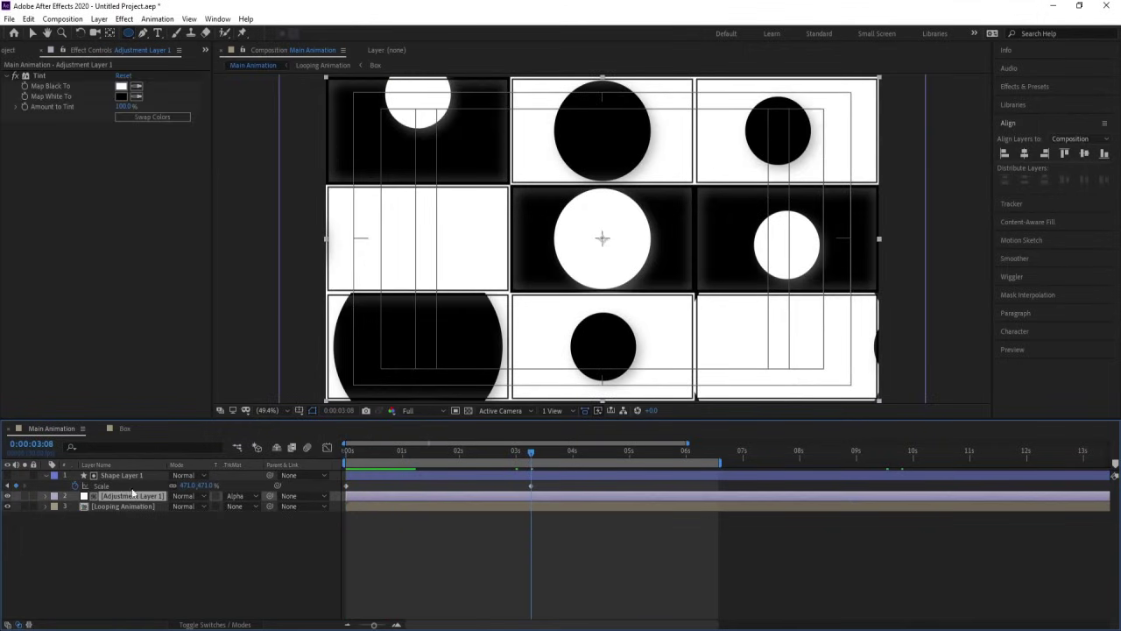
left_click(116, 475, "shift")
key("ctrl+d")
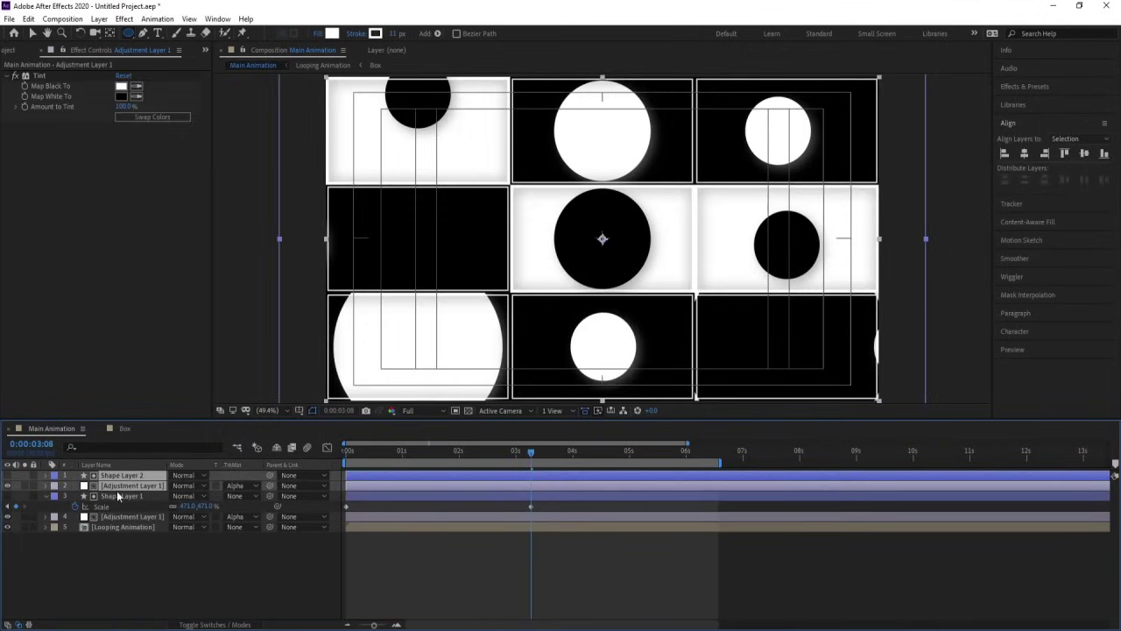
left_click_drag(379, 481, 566, 484)
key("u")
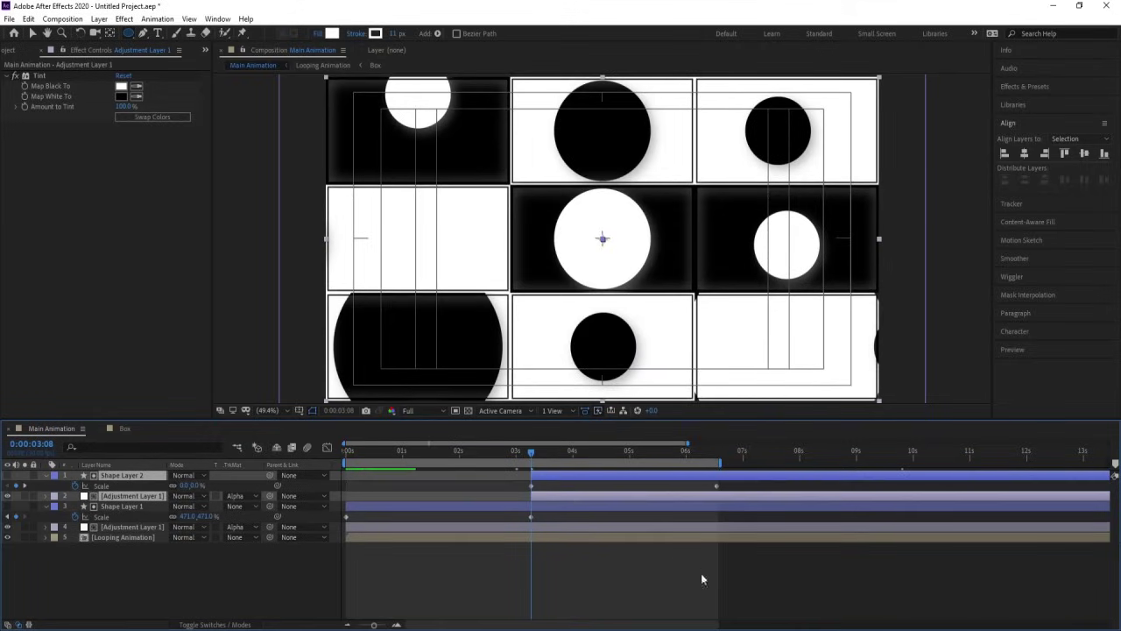
- Select Shape Layer 2's last Scale keyframe and play back Main Animation to check both inverting circle transitions
left_click(700, 572)
left_click(718, 486)
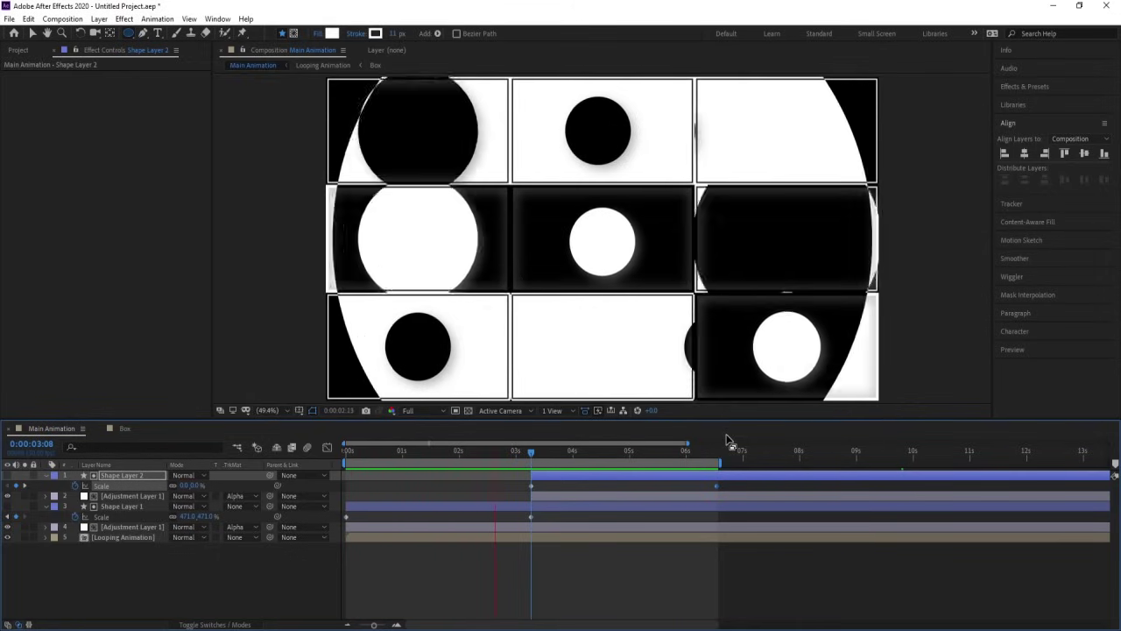
key("space")
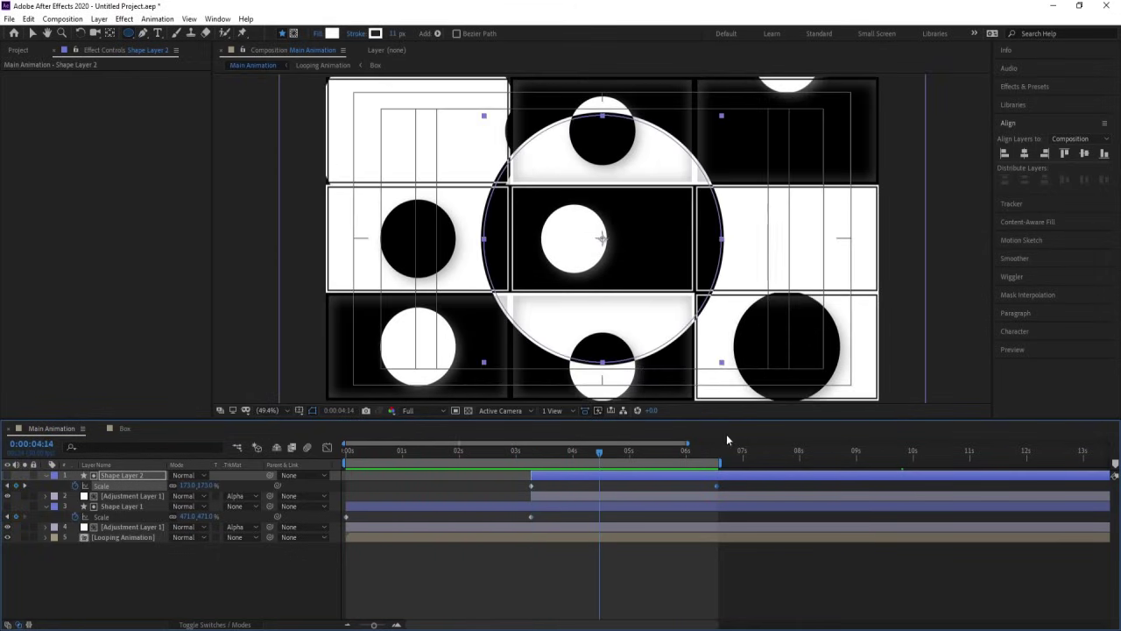